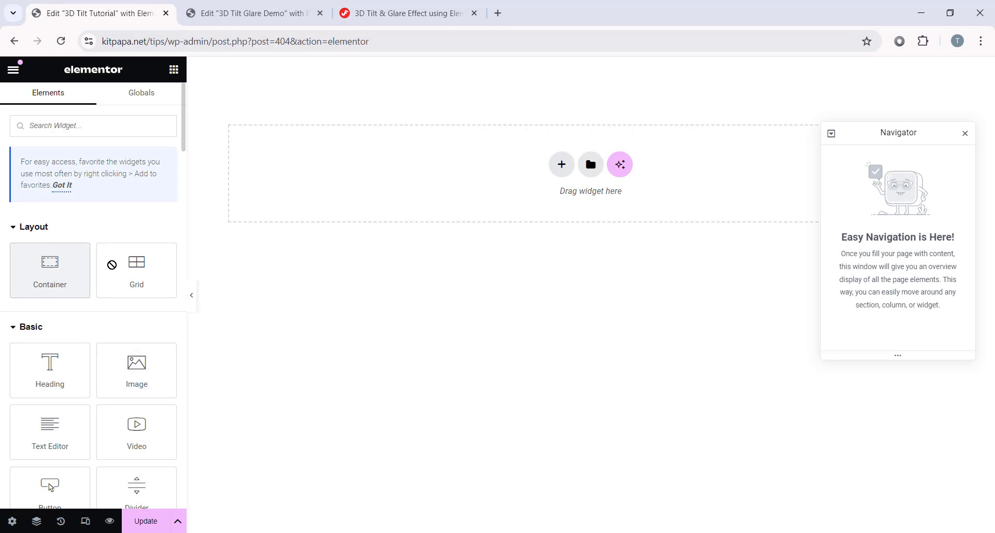
Step: Add a Container to the empty page and rename it Main Container in Navigator
drag(50, 267, 454, 148)
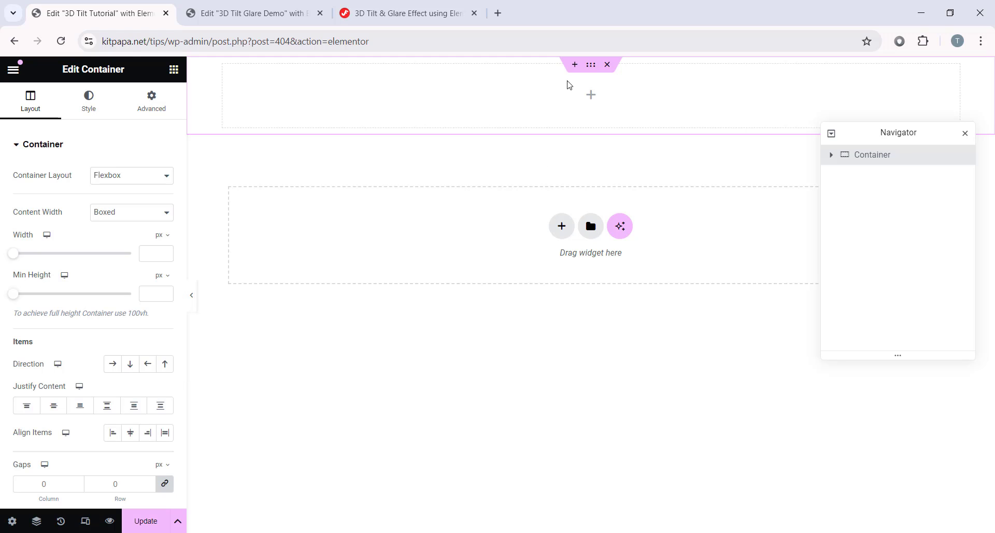
double_click(873, 155)
text(Main)
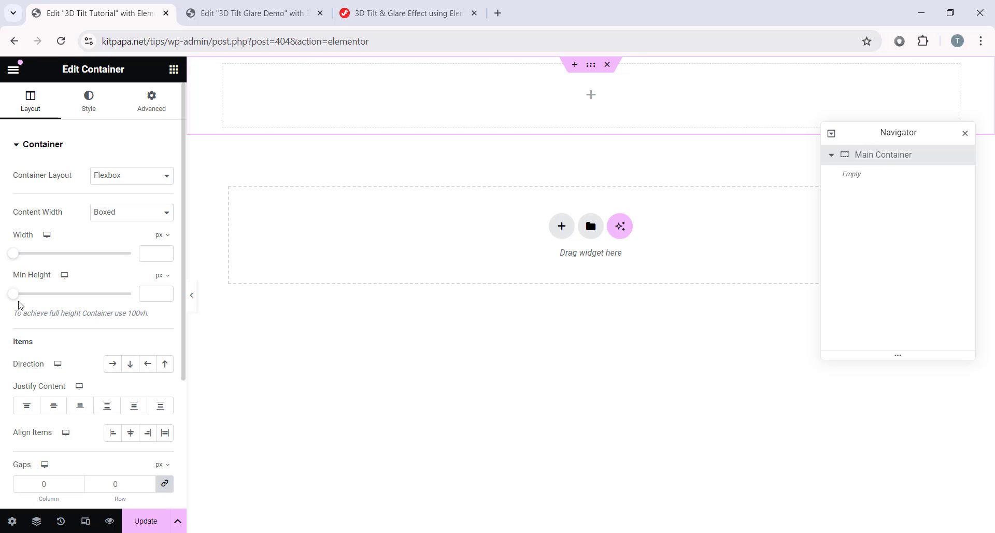
Step: Set the container's Min Height to 100 vh
click(161, 275)
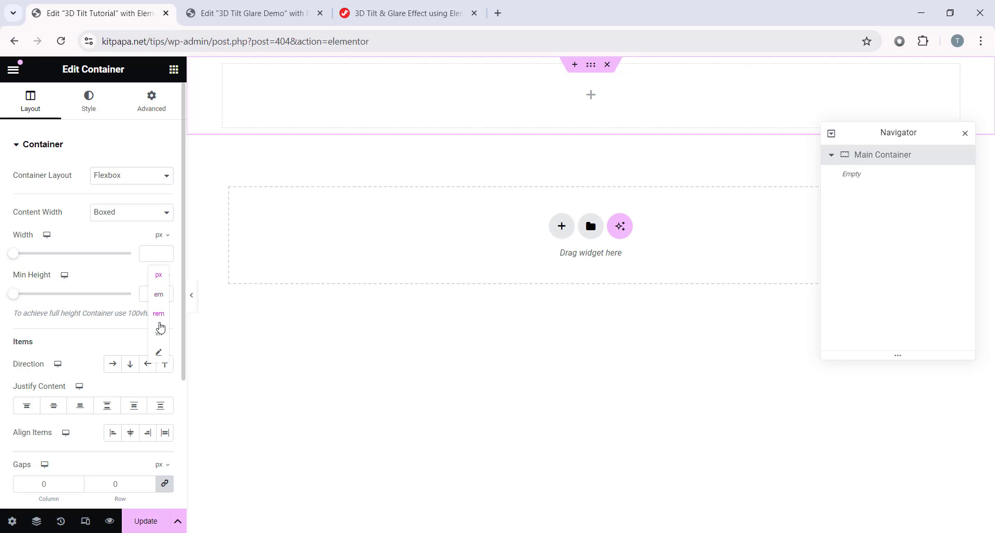
click(159, 334)
click(153, 293)
text(100)
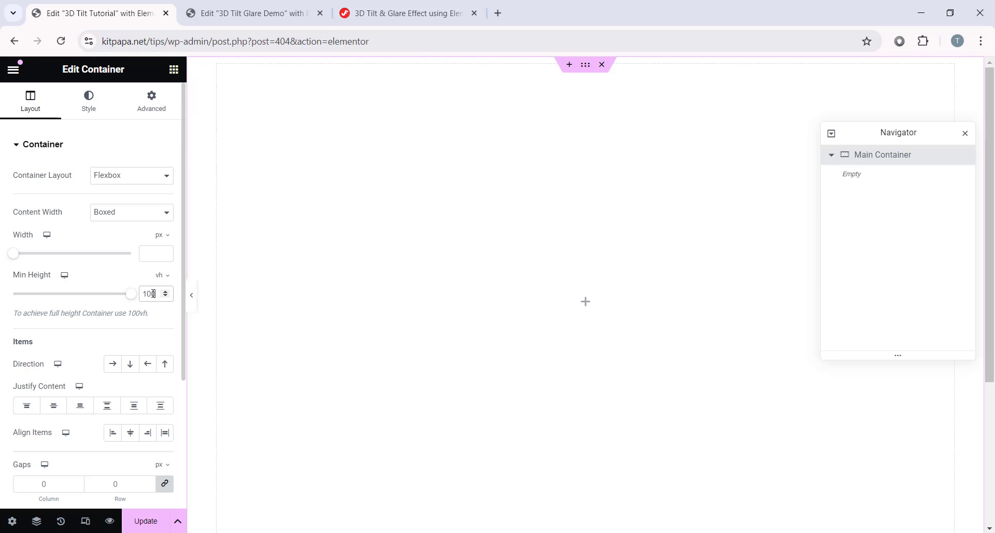
scroll(654, 411, down, 3)
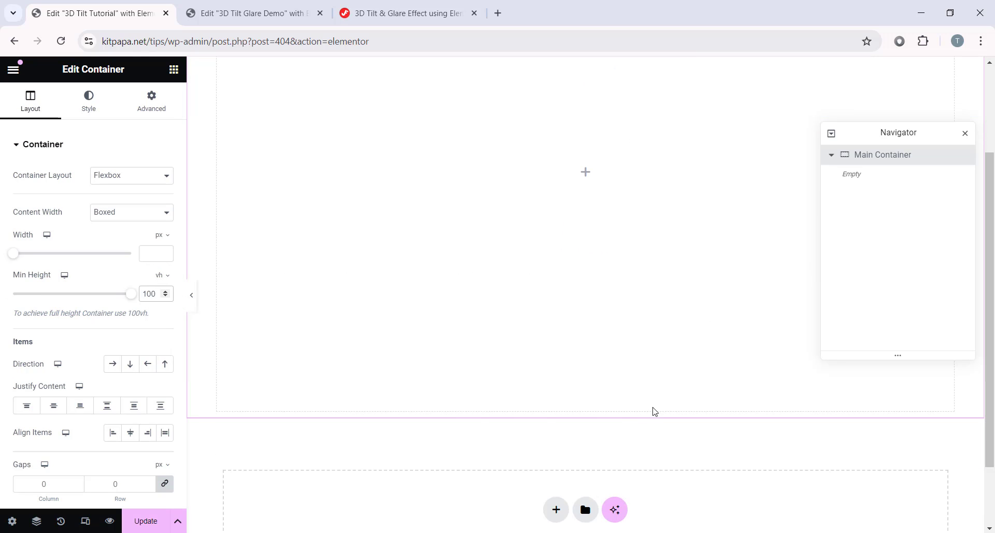
scroll(361, 317, up, 3)
scroll(591, 180, down, 3)
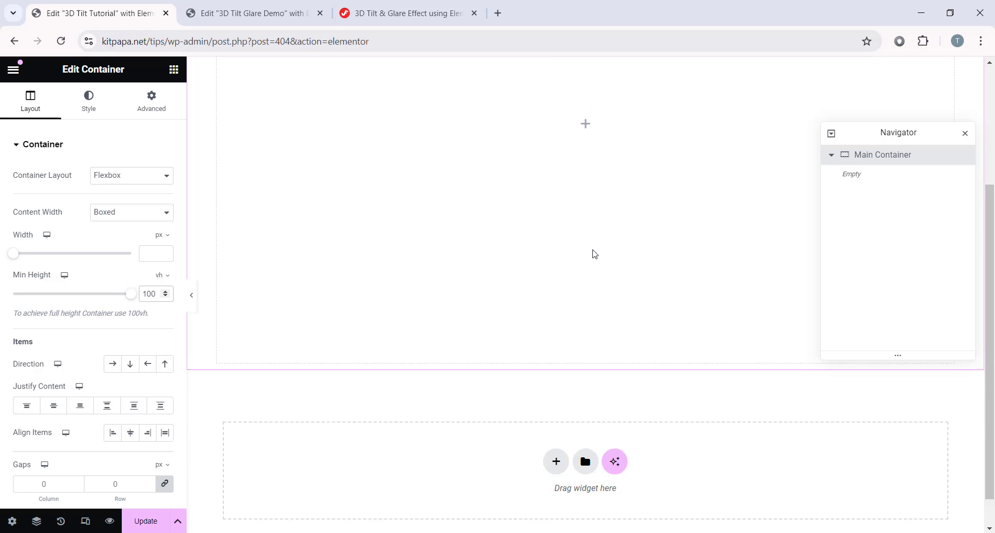
scroll(312, 204, up, 3)
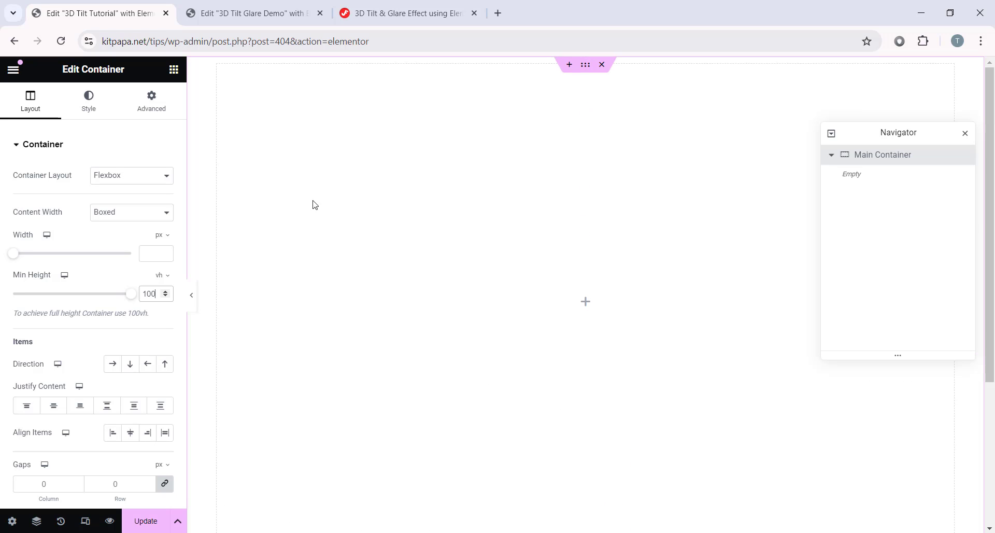
Step: Centre justify and align the items, set Overflow to Hidden and gaps to 20
click(54, 405)
scroll(56, 399, down, 2)
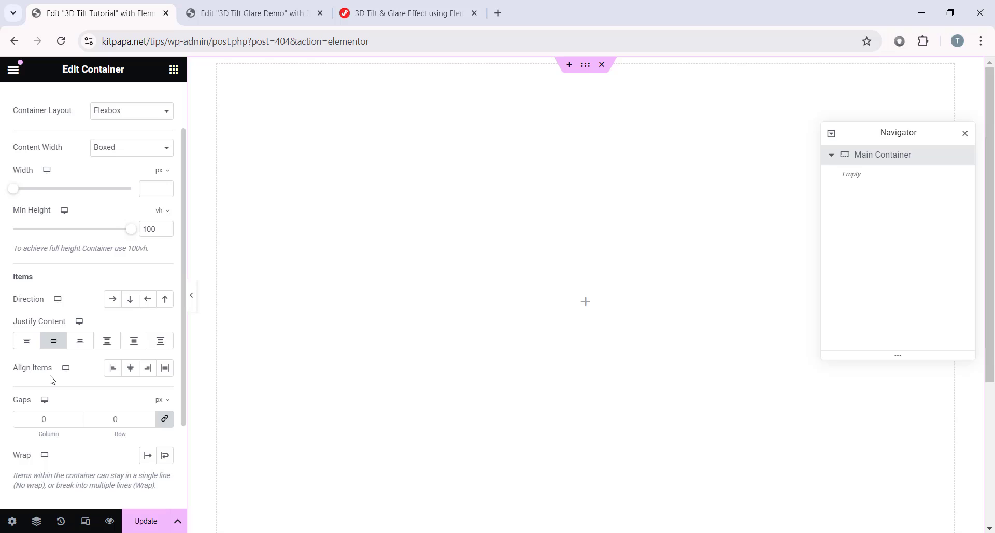
click(131, 372)
scroll(130, 376, down, 3)
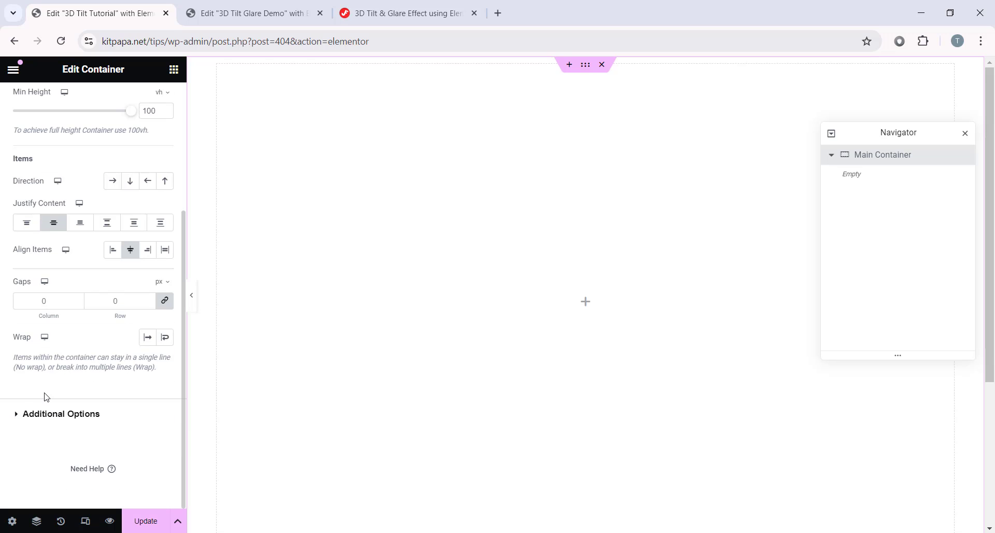
click(61, 414)
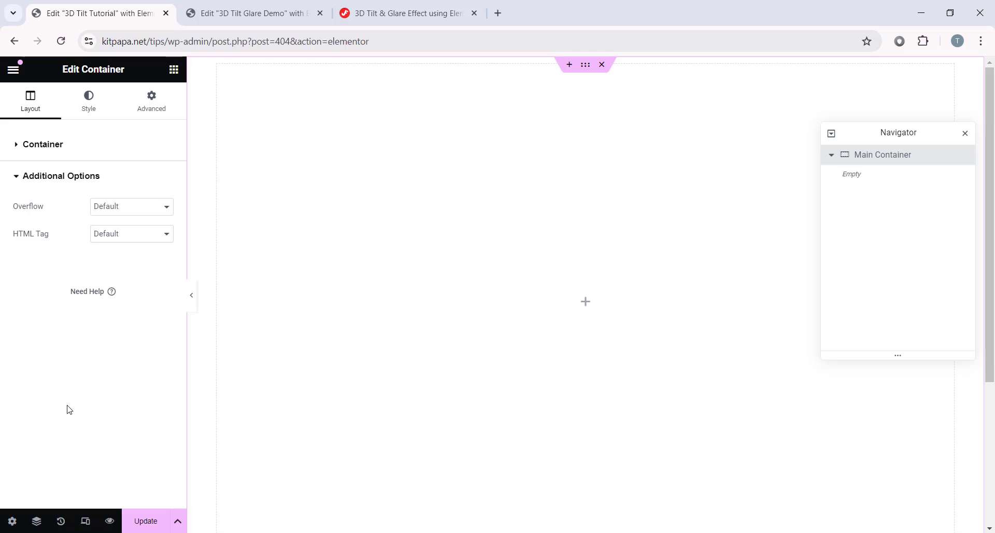
click(125, 208)
click(120, 229)
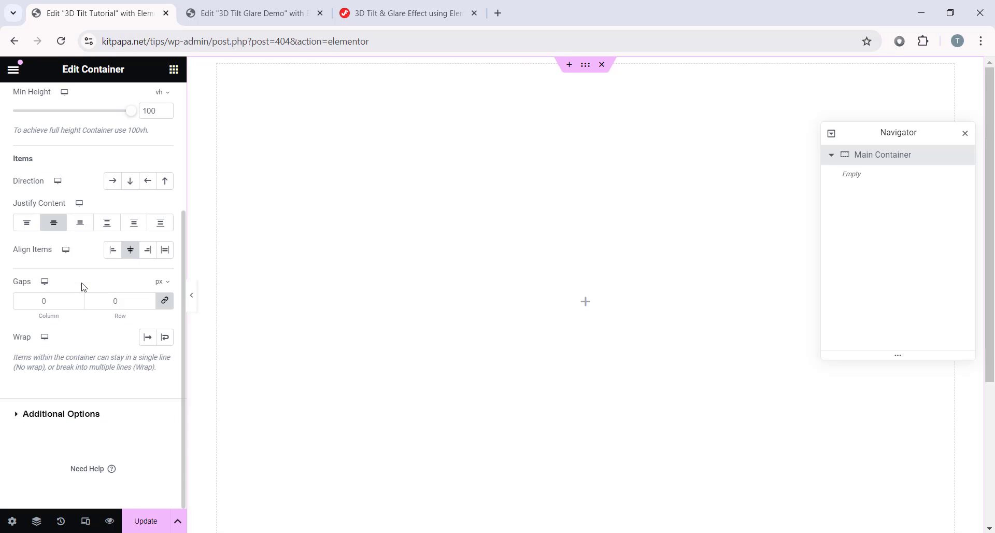
text(20)
scroll(102, 328, up, 4)
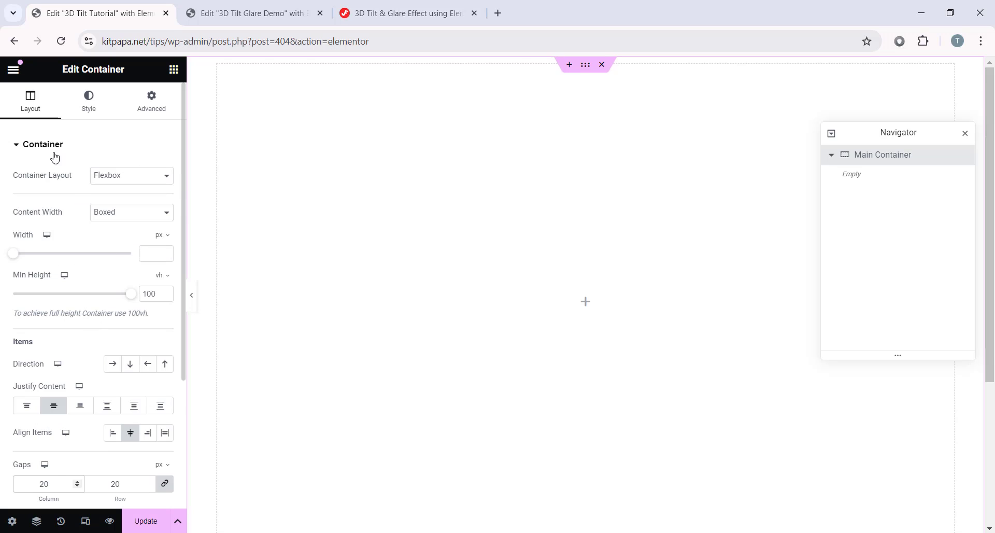
Step: Set a Classic background on the Main Container with colour hex 0b0c0c
click(89, 104)
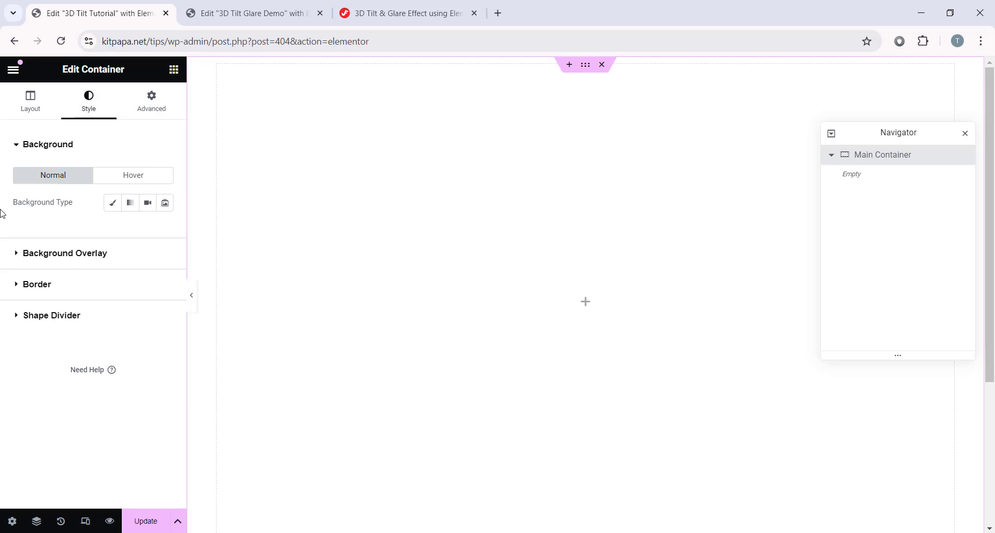
click(112, 205)
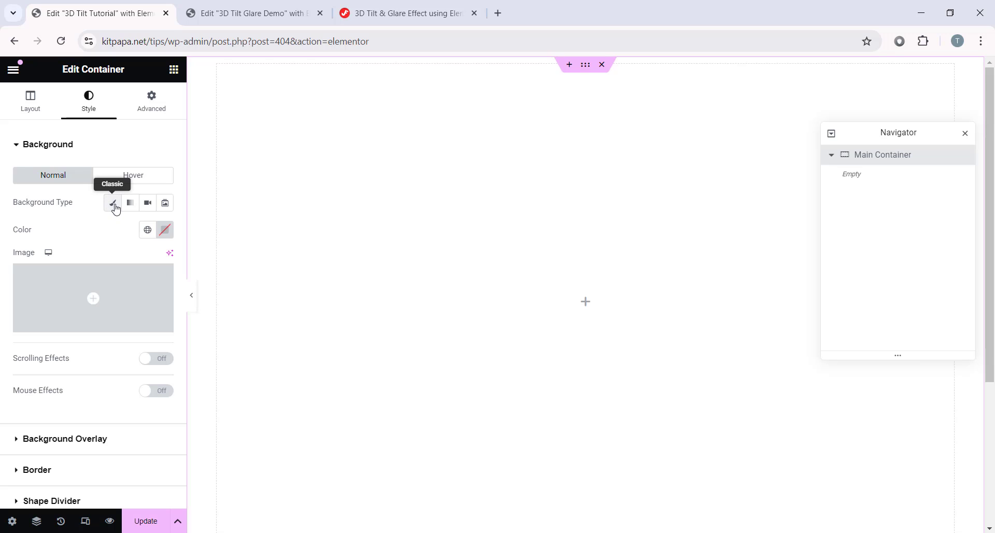
click(165, 230)
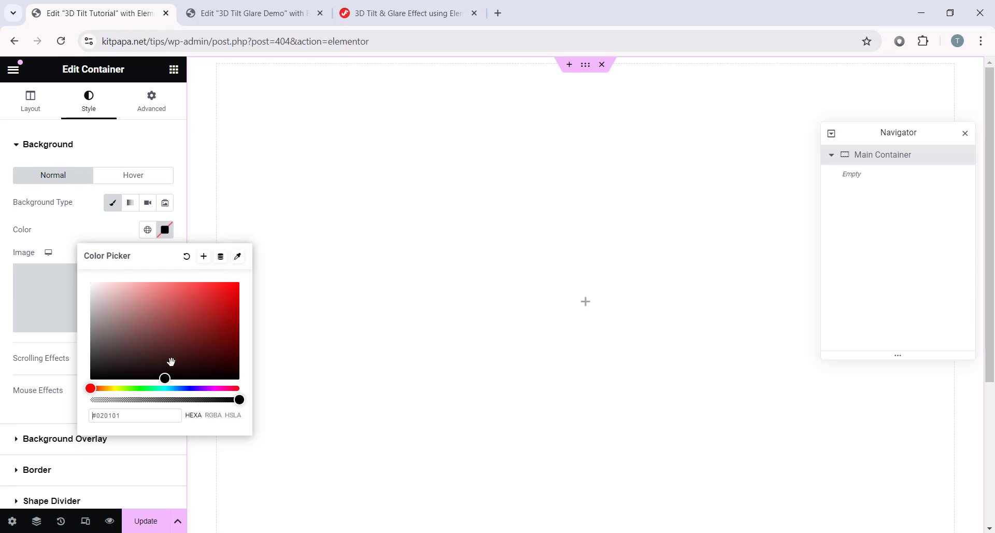
mouse_move(165, 378)
mouse_down()
mouse_move(125, 315)
mouse_move(145, 308)
mouse_move(169, 367)
mouse_up()
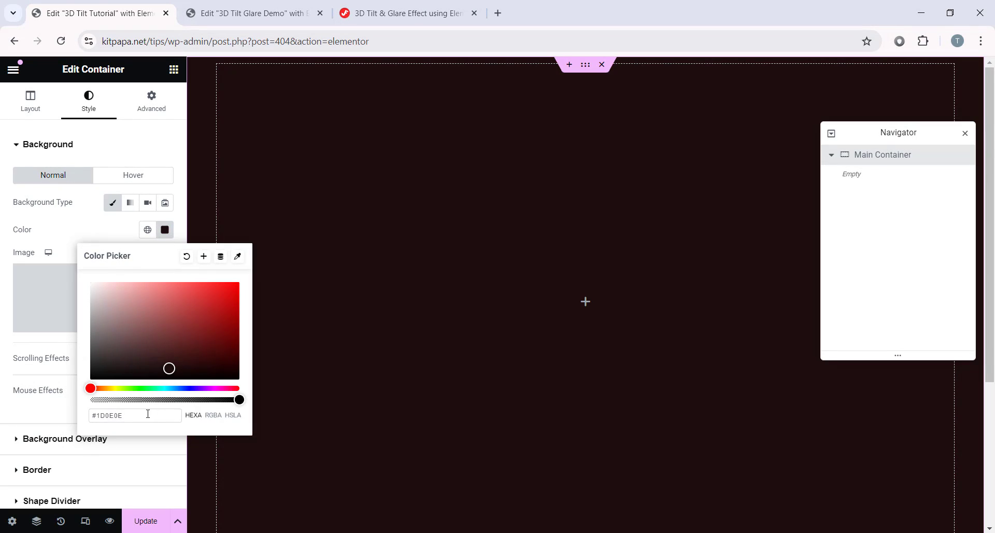
drag(111, 420, 96, 417)
text(0b0c)
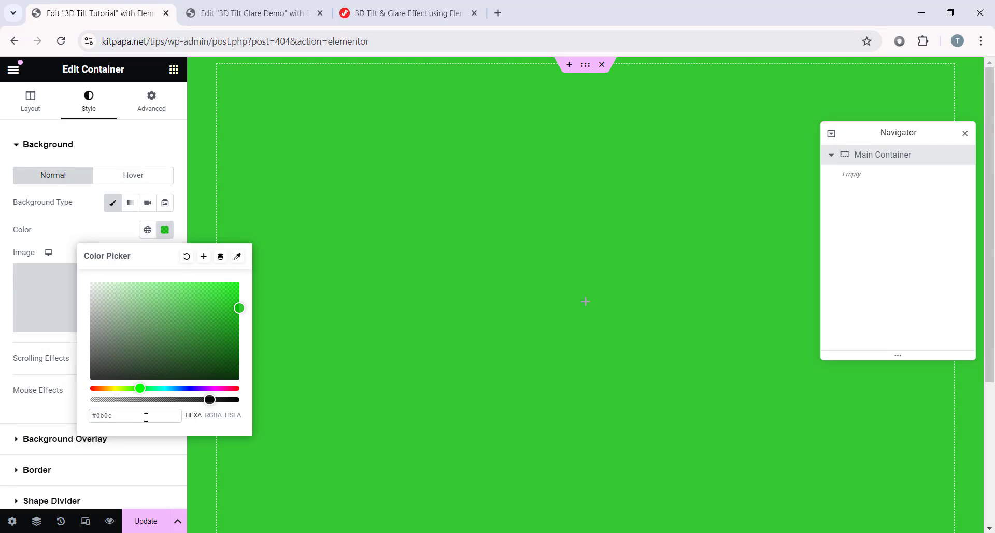
text(0c)
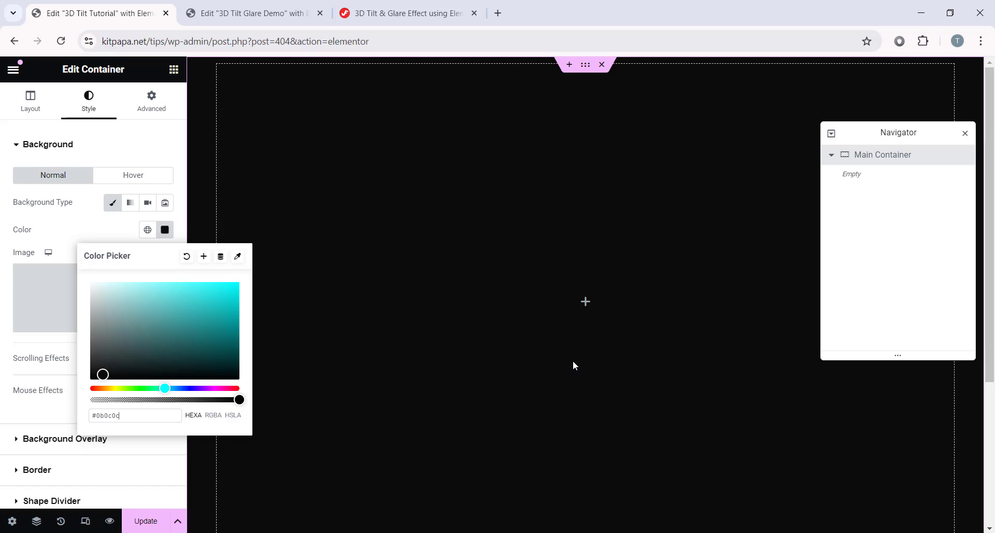
click(173, 70)
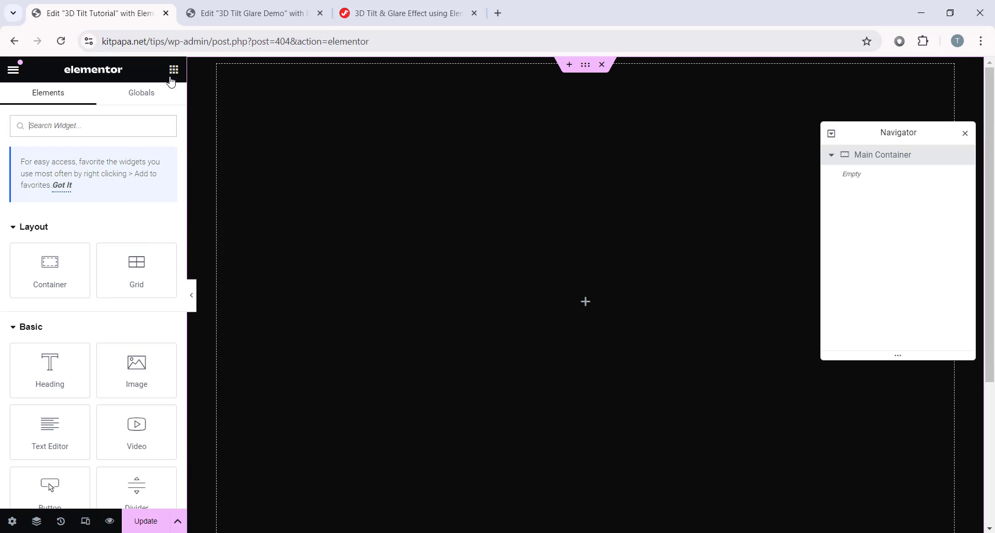
Step: Add a Heading widget to the Main Container reading OUR AMAZING TEAM as H2
scroll(73, 229, down, 3)
drag(42, 239, 608, 293)
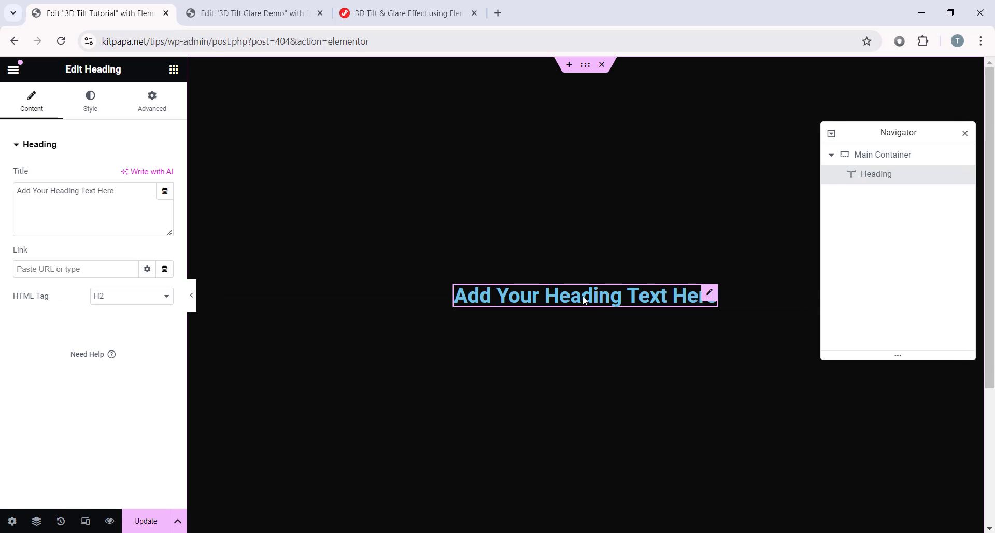
drag(131, 196, 15, 191)
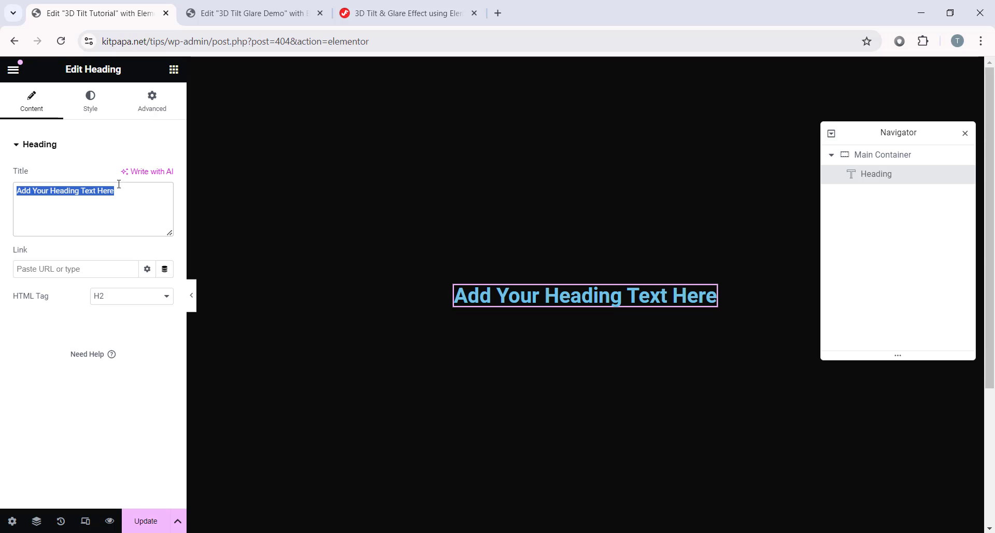
right_click(88, 192)
click(134, 286)
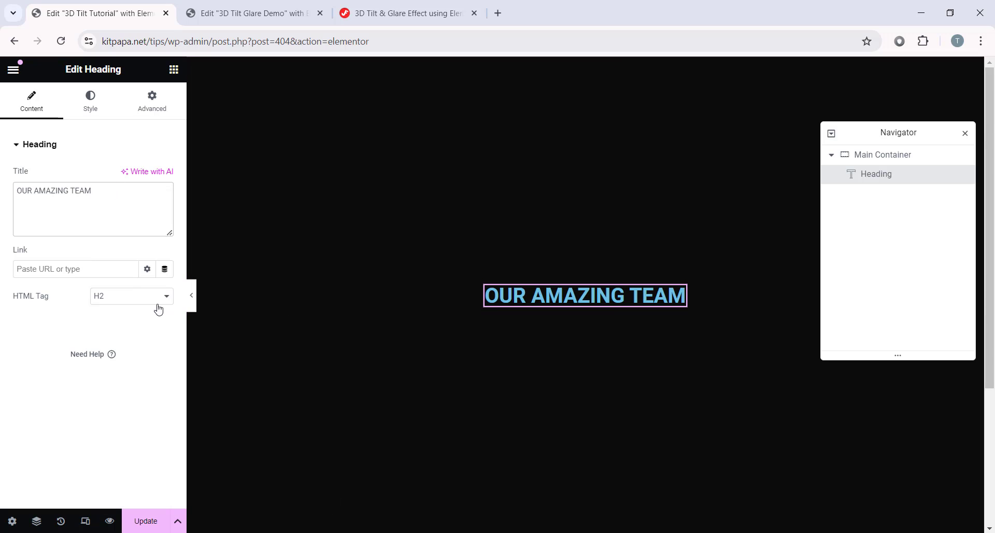
click(117, 296)
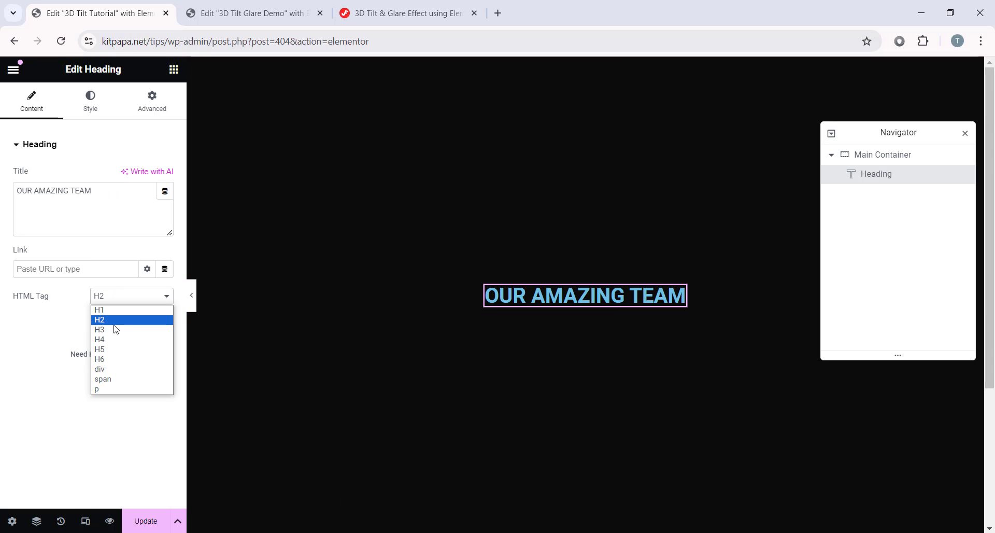
click(115, 323)
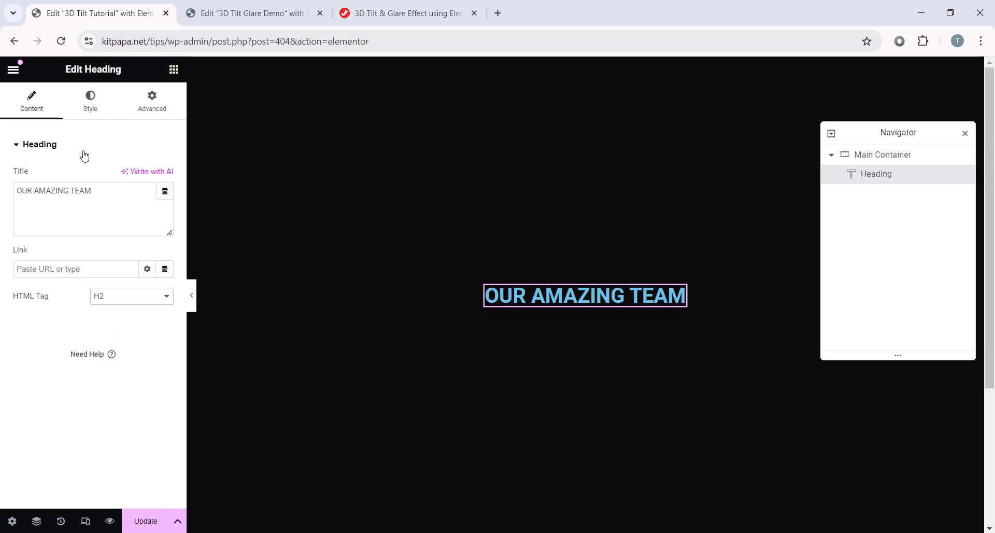
Step: Centre-align the heading and make its text colour white (#fff)
click(92, 111)
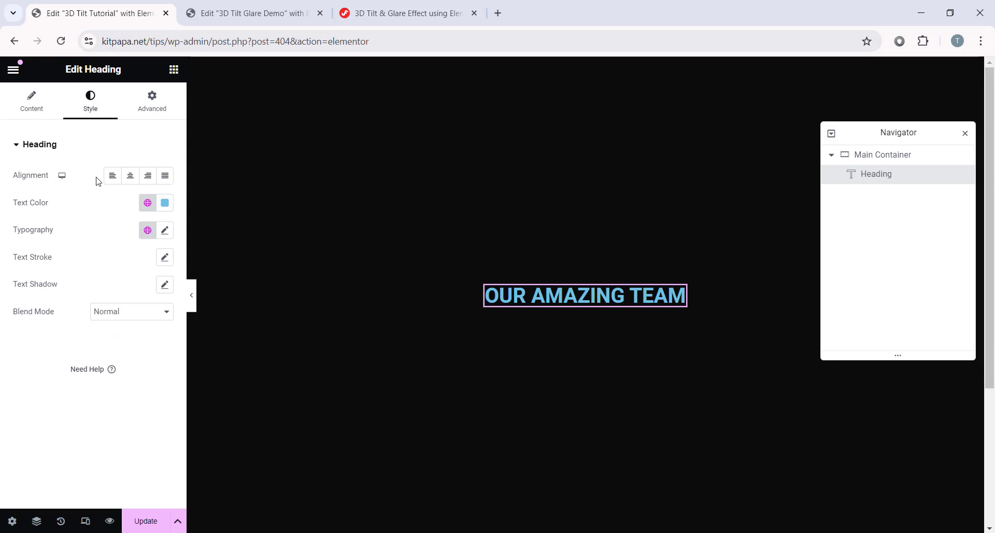
click(131, 177)
click(165, 203)
double_click(155, 389)
text(fff)
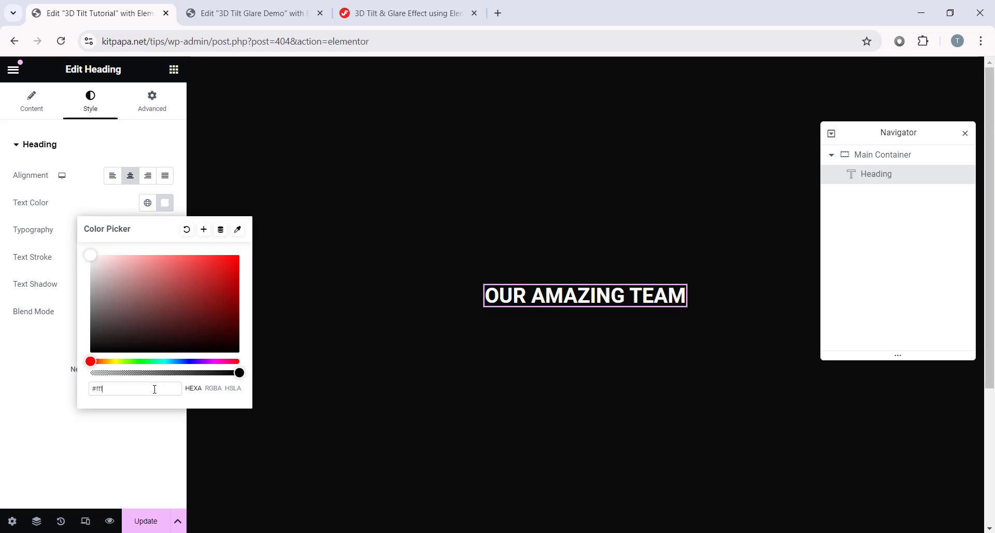
click(165, 202)
Step: Set the heading typography to Saira Condensed, size 40, weight 700, uppercase
click(165, 230)
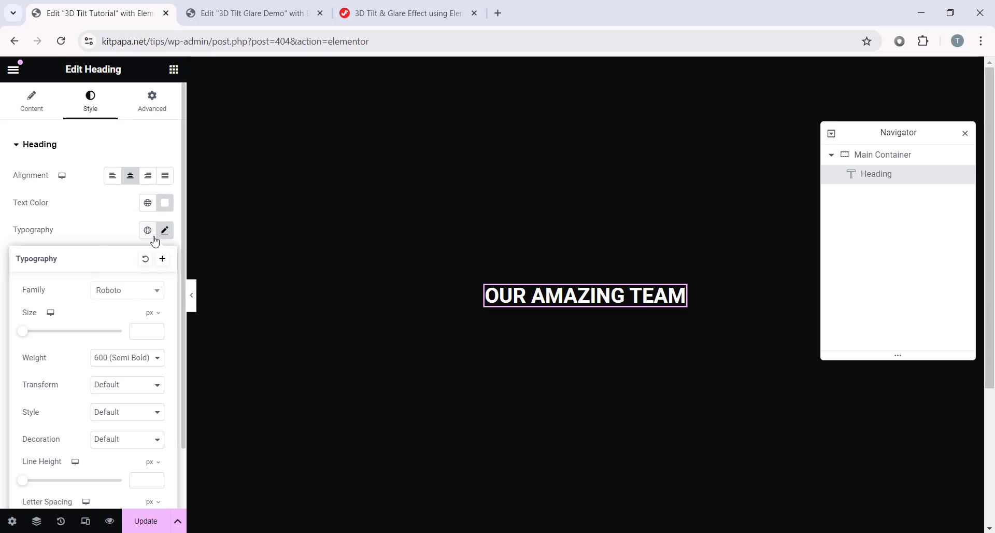
click(133, 293)
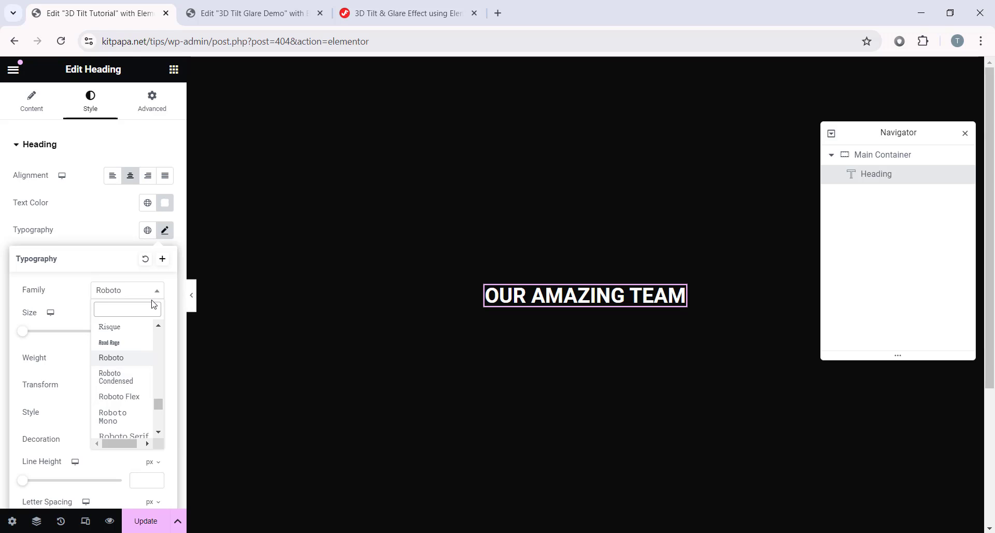
text(Saira)
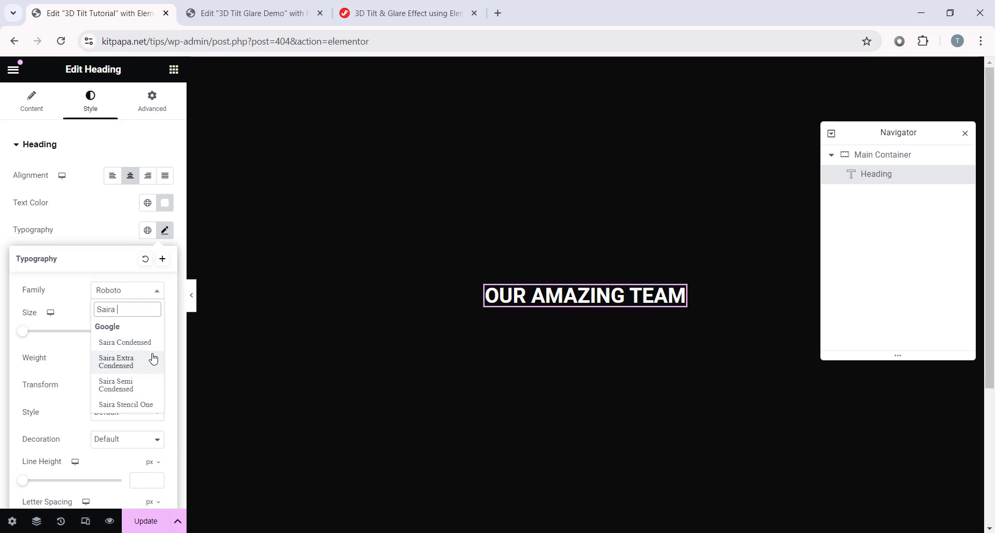
click(136, 343)
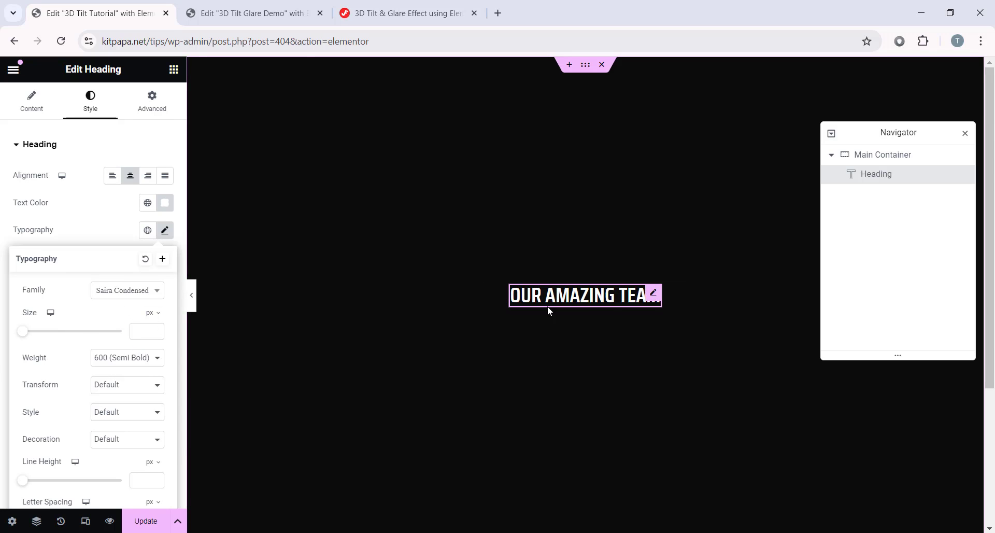
scroll(65, 316, down, 1)
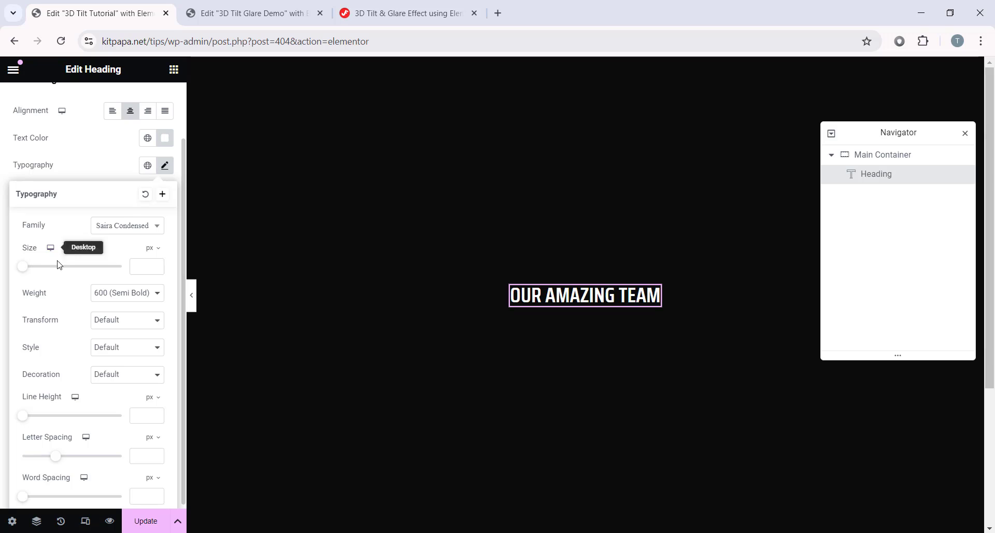
click(146, 266)
text(40)
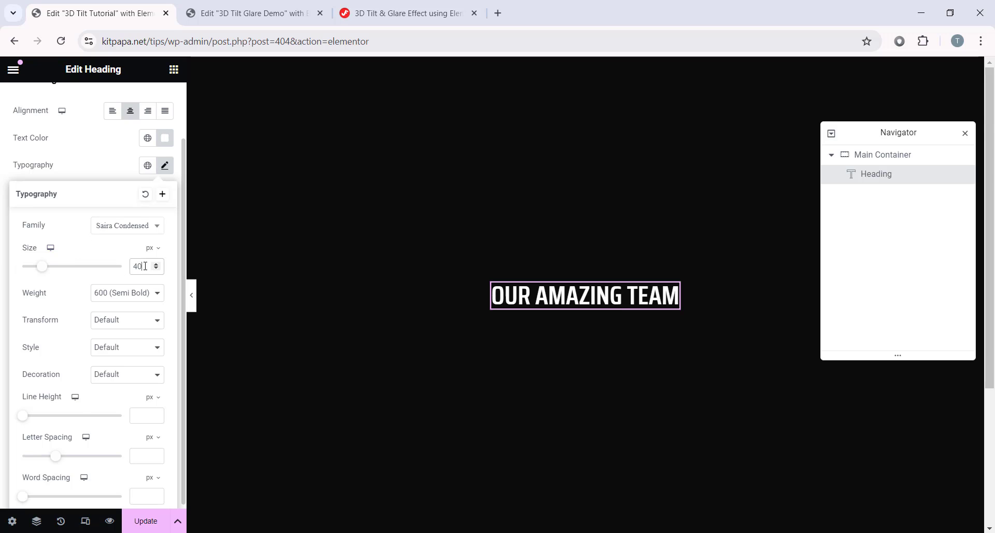
click(119, 293)
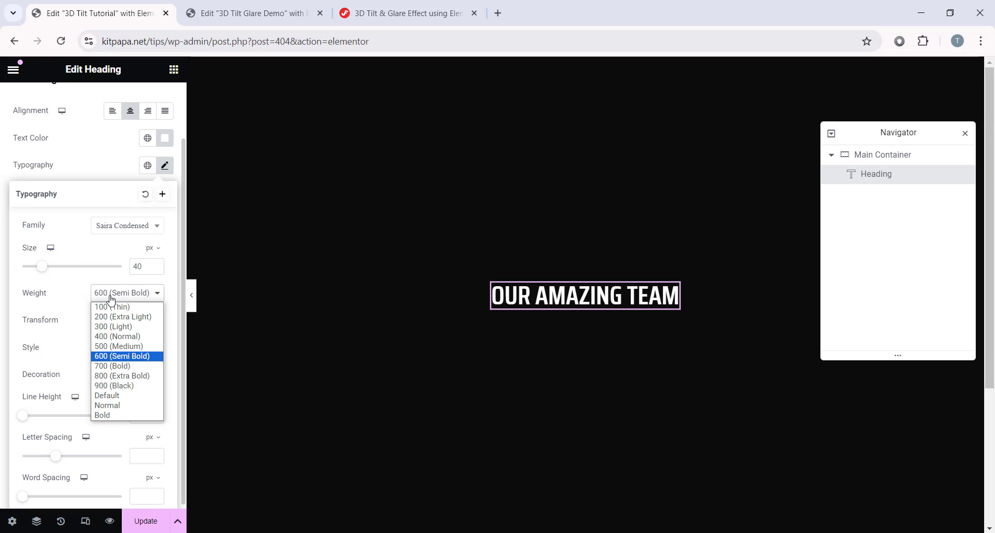
click(127, 366)
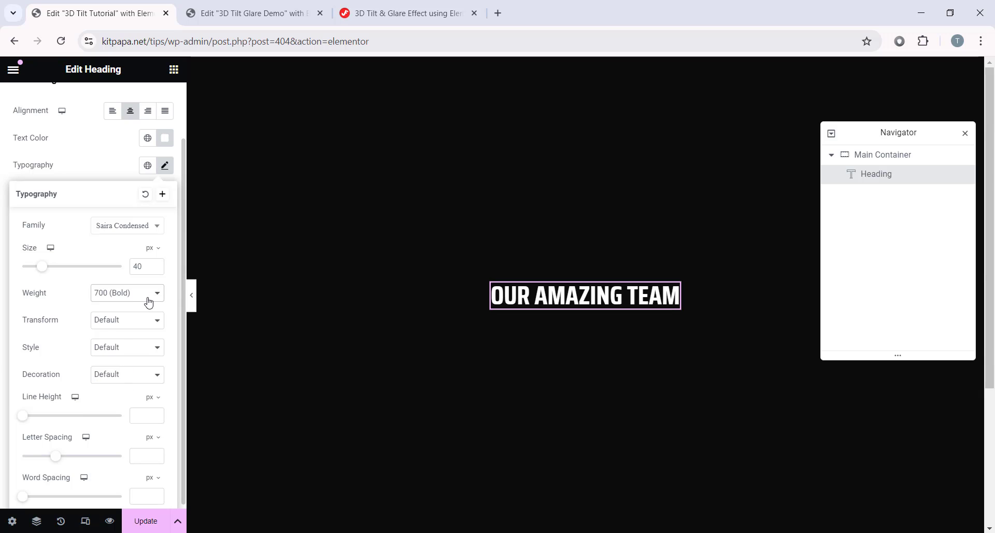
click(106, 327)
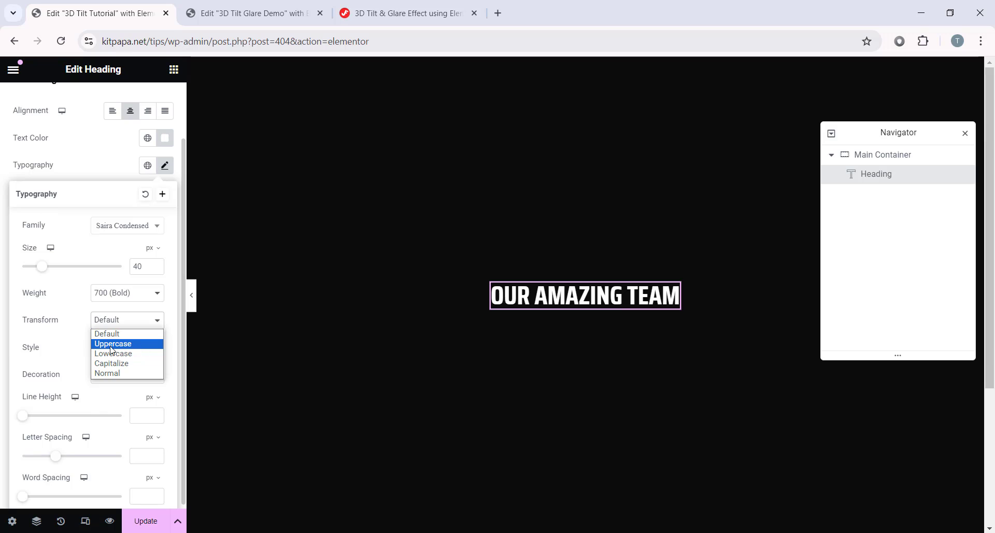
click(129, 345)
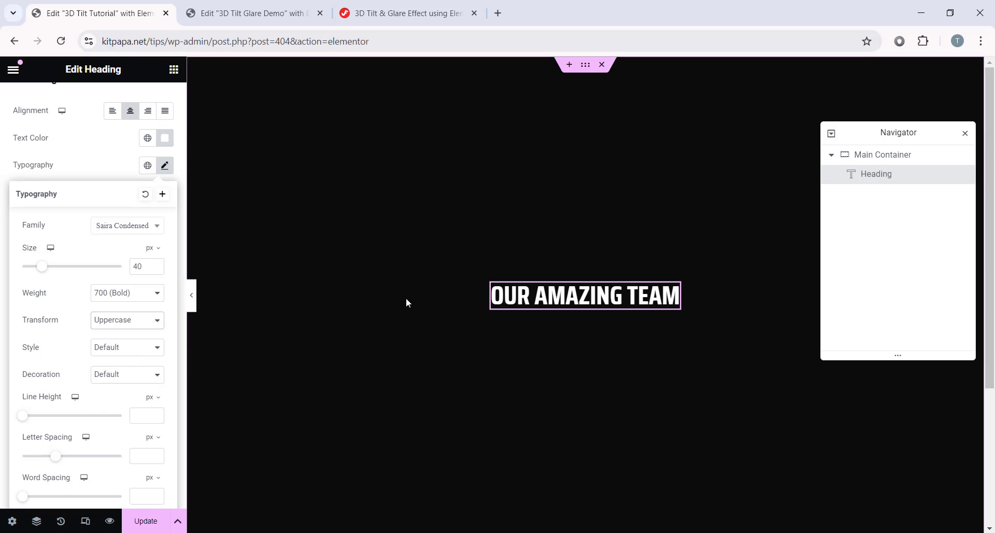
click(169, 174)
Step: Unlink the heading's margins and set the bottom margin to 10
click(158, 110)
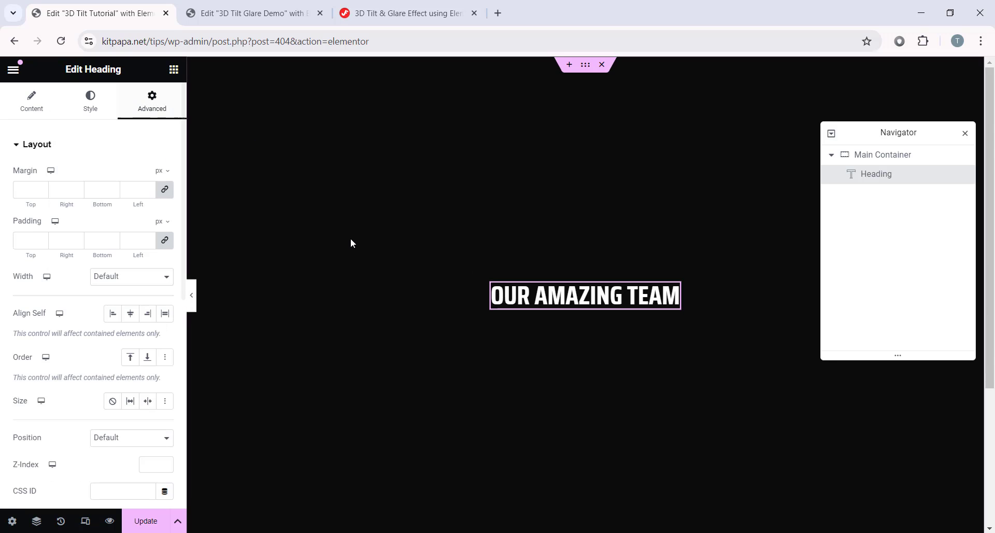
click(163, 190)
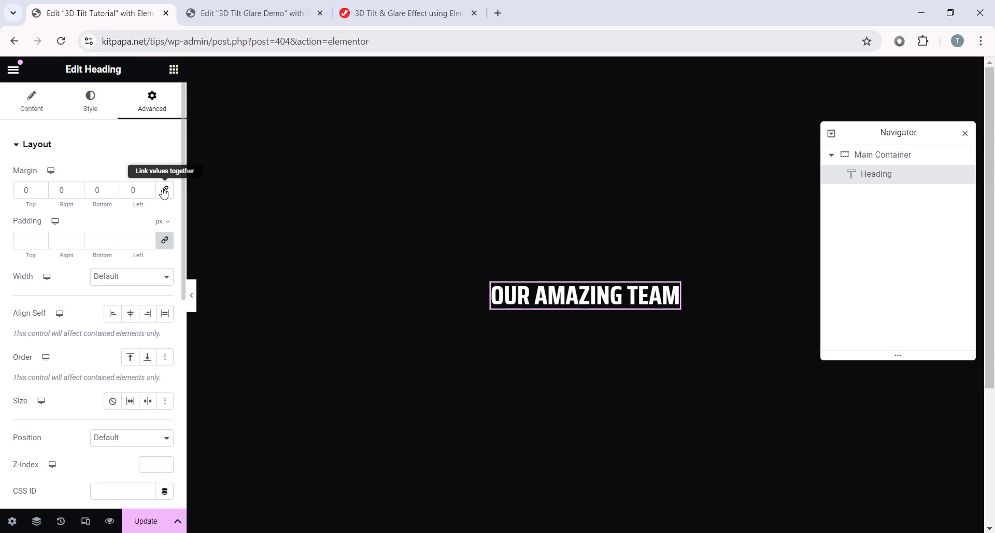
click(99, 191)
text(10)
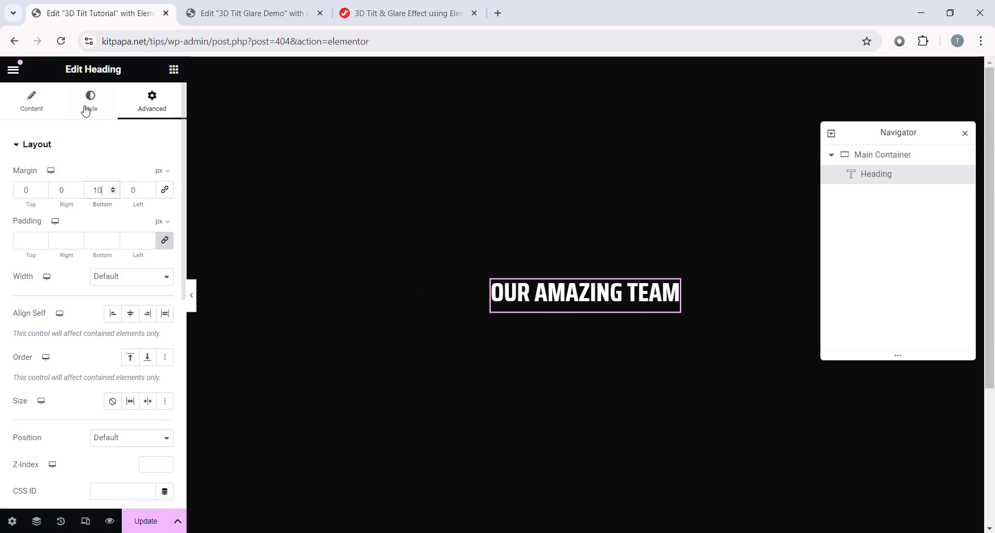
Step: Drop a full-width Container under the heading, make it a Row with 20 px gaps, and nest another Container inside
click(173, 69)
drag(44, 263, 634, 297)
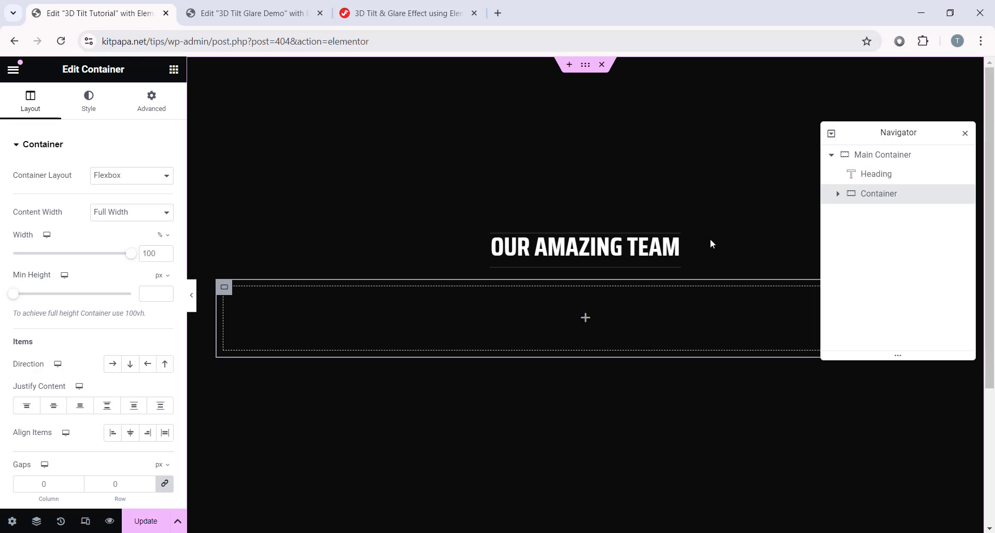
click(132, 213)
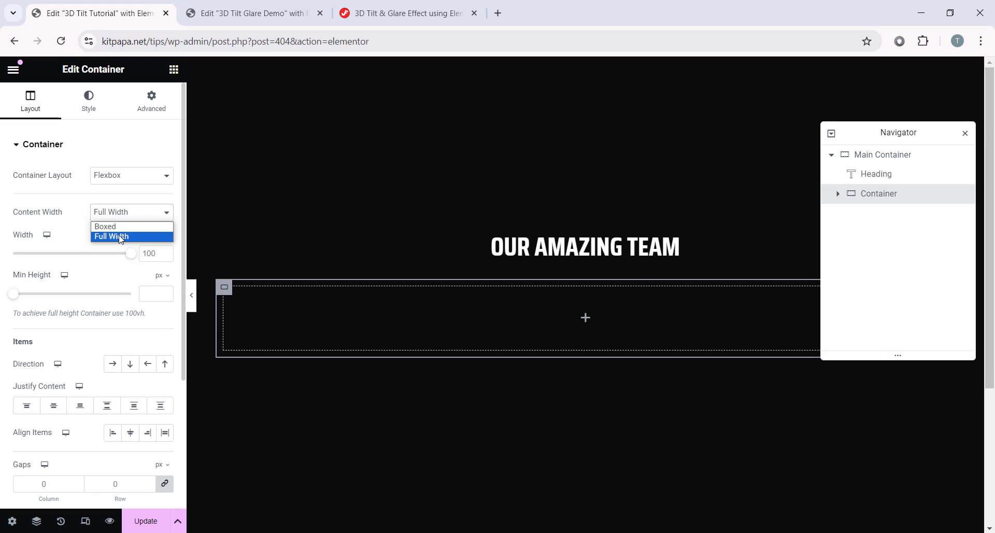
click(119, 236)
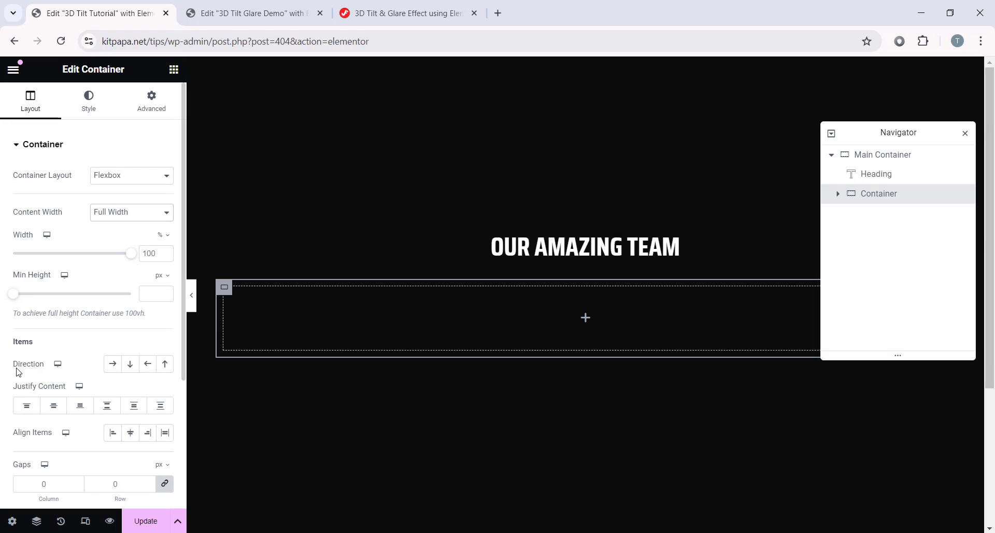
click(113, 365)
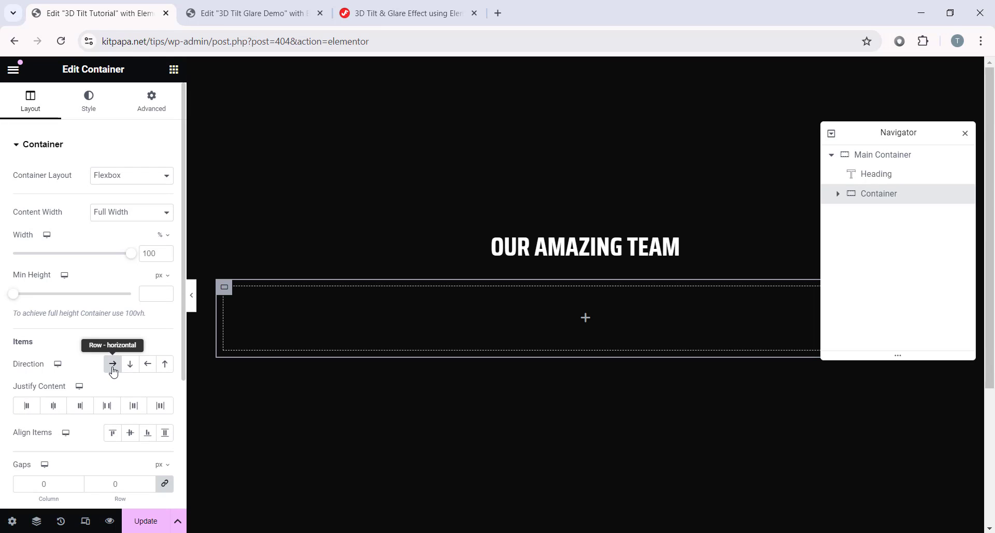
scroll(93, 383, down, 1)
click(30, 418)
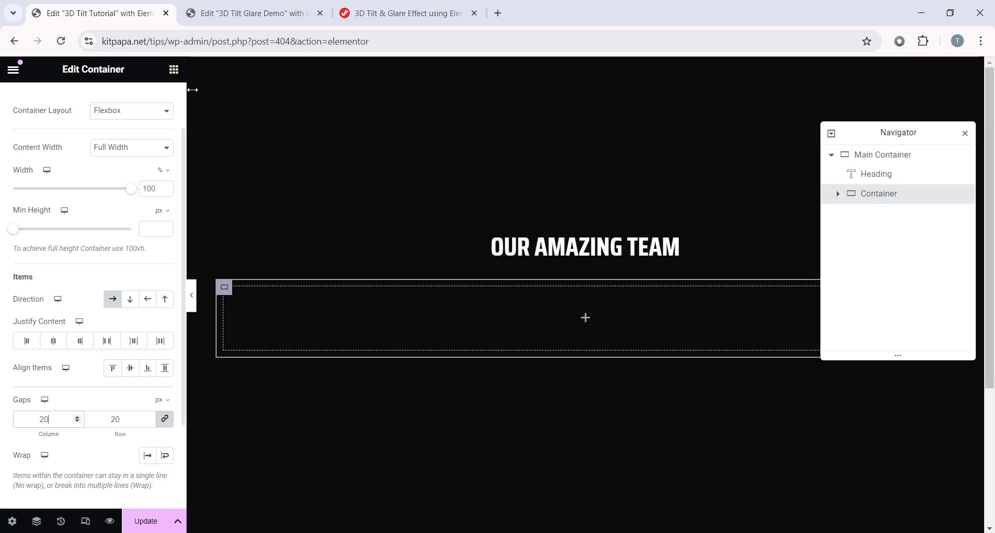
click(174, 69)
drag(78, 280, 595, 318)
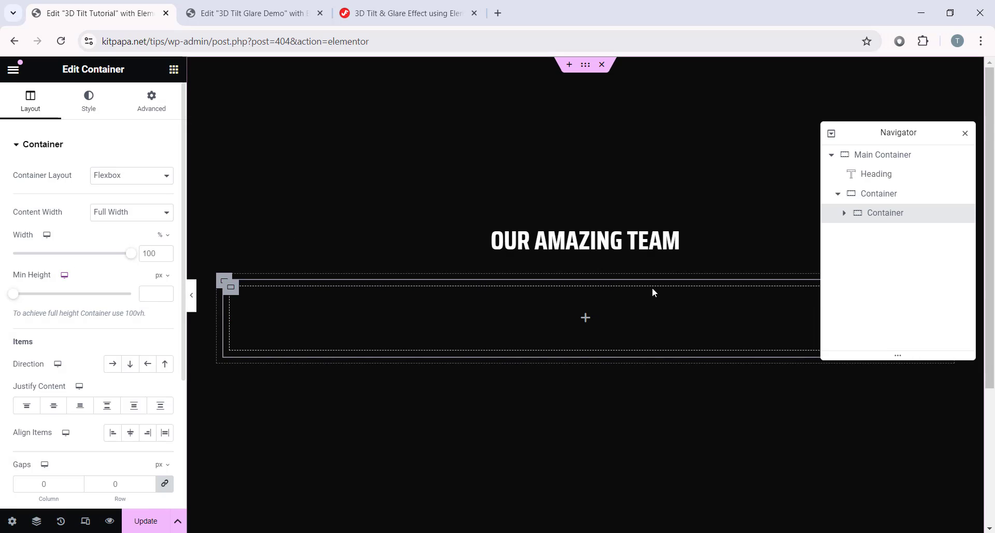
Step: Rename the nested container Single Card and keep its content width Full Width
double_click(883, 214)
text(Single Card)
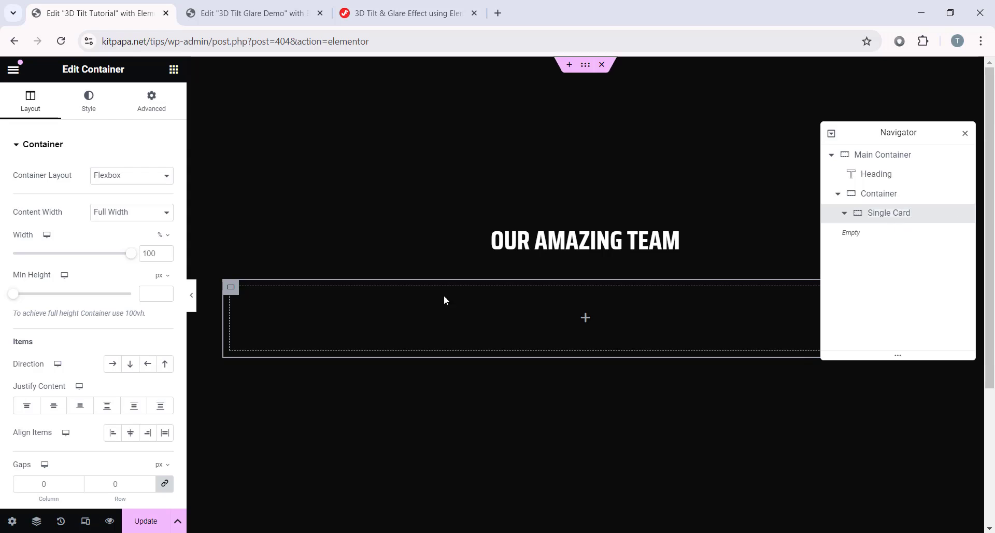
click(132, 216)
click(98, 231)
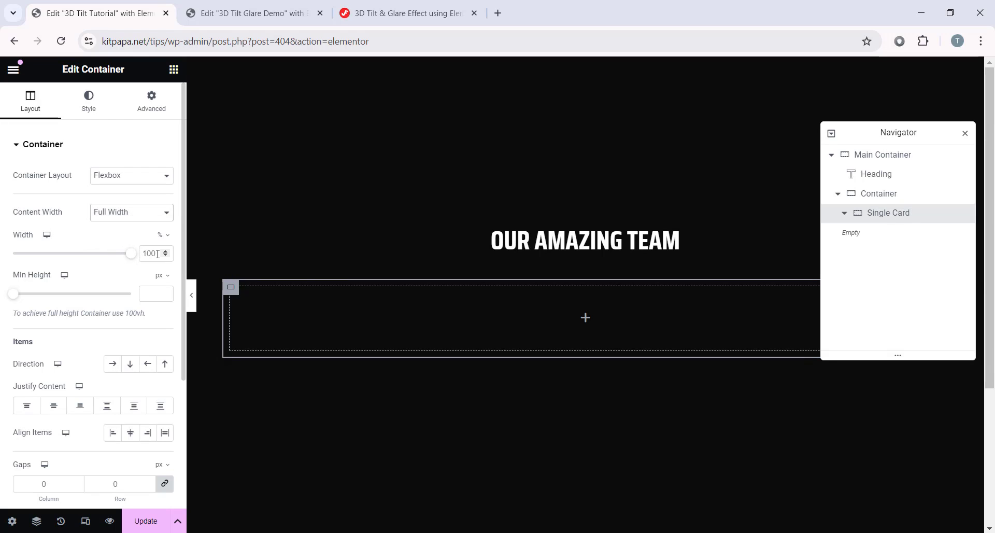
scroll(66, 385, down, 1)
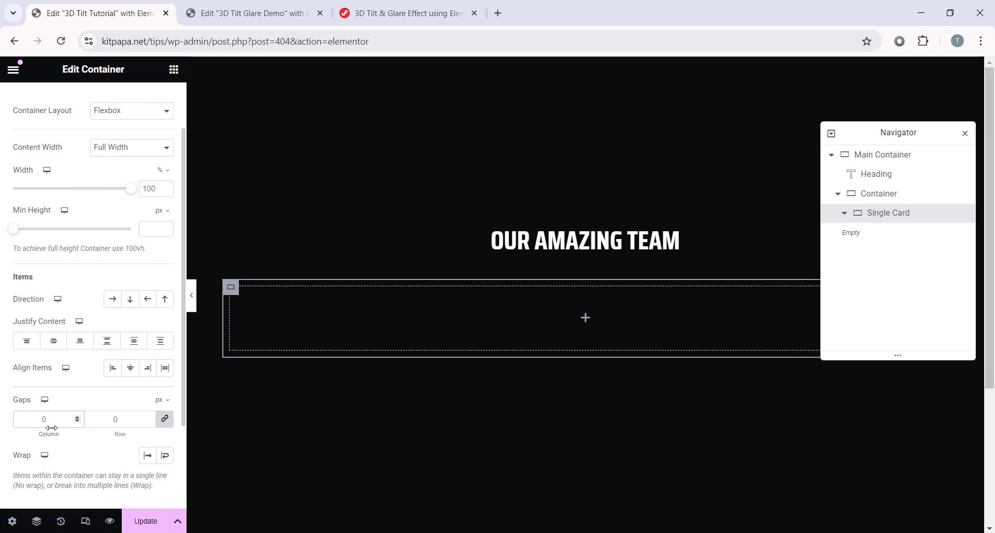
scroll(51, 427, up, 2)
Step: Give the Single Card a Classic black background, hex 000
click(96, 114)
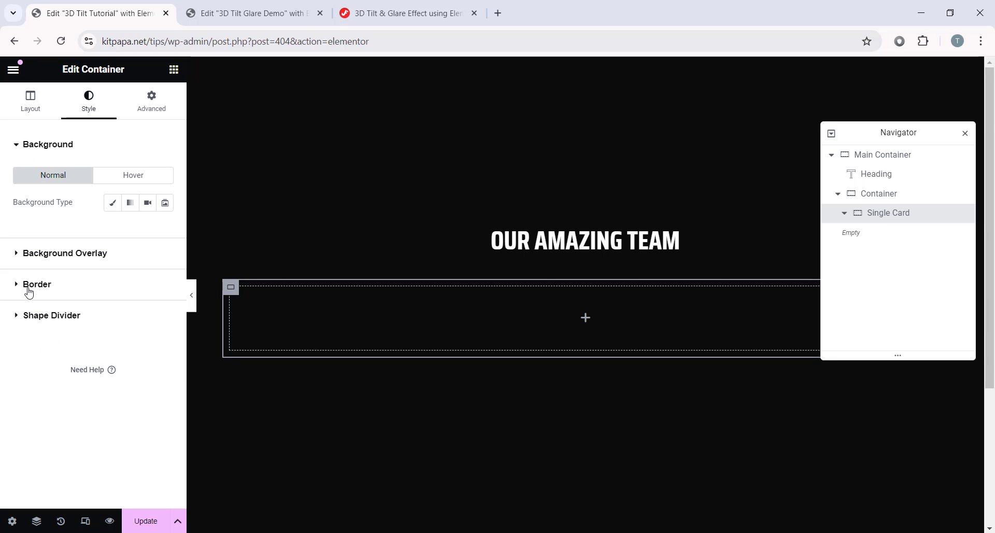
click(112, 202)
click(165, 229)
triple_click(143, 420)
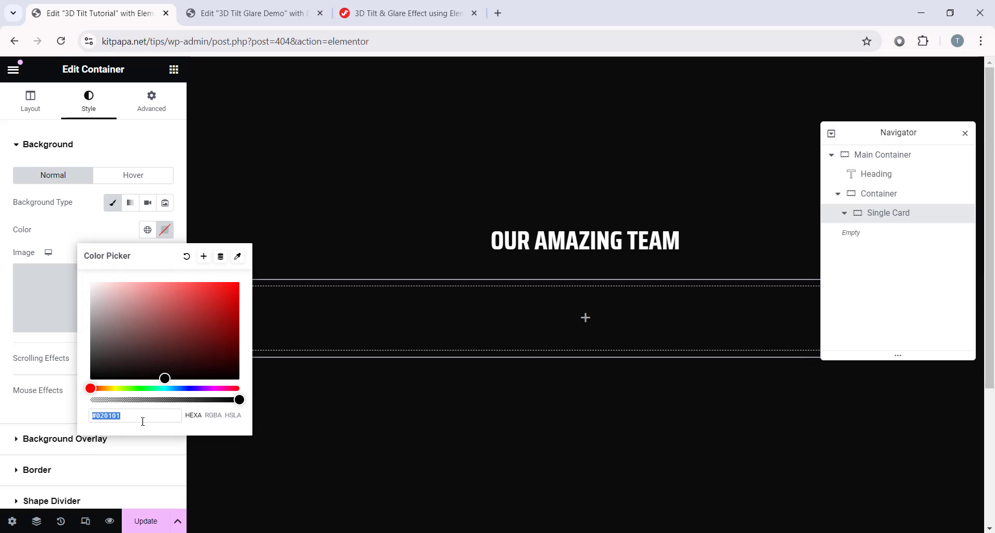
click(144, 420)
double_click(145, 419)
text(000)
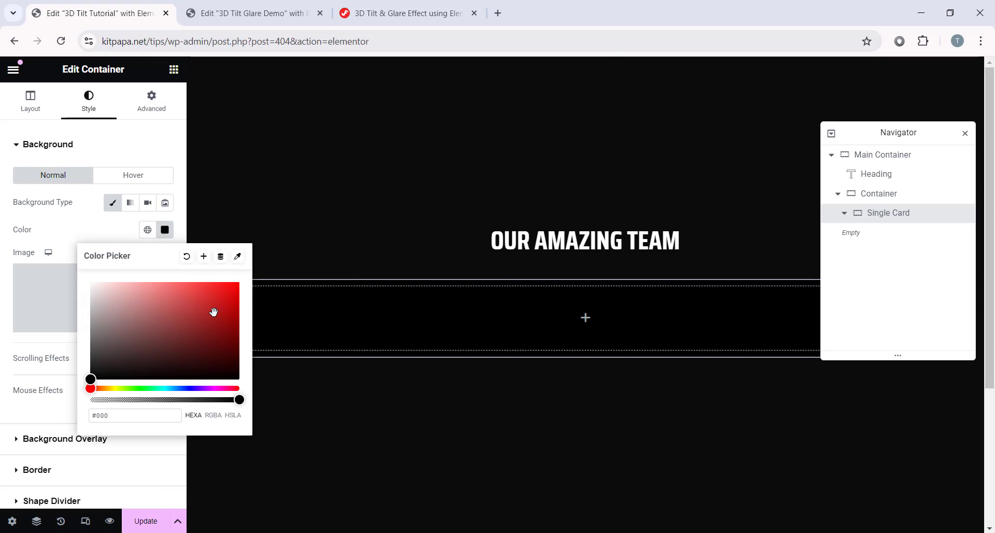
click(167, 233)
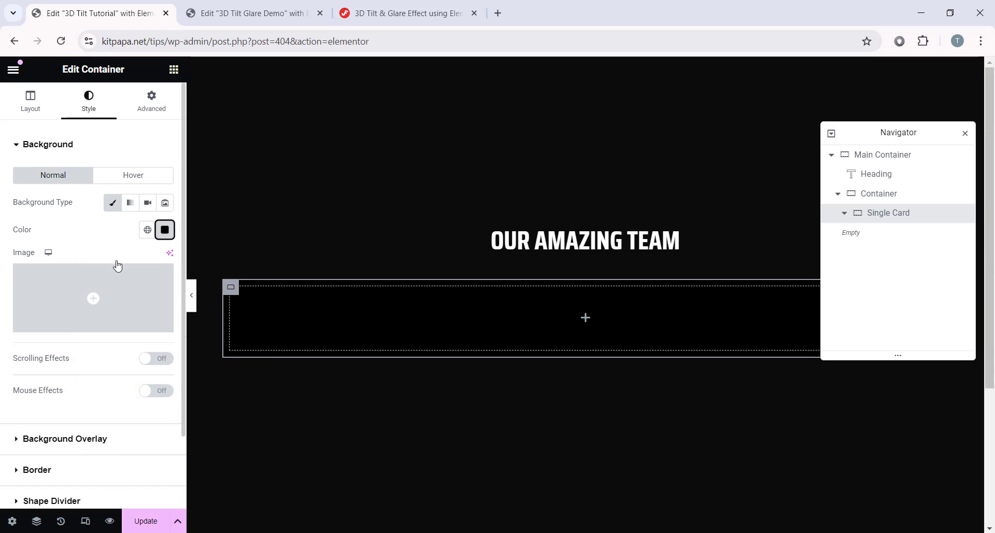
Step: Add a solid 4 px border coloured #d2c1af to the card
scroll(39, 373, down, 2)
click(50, 387)
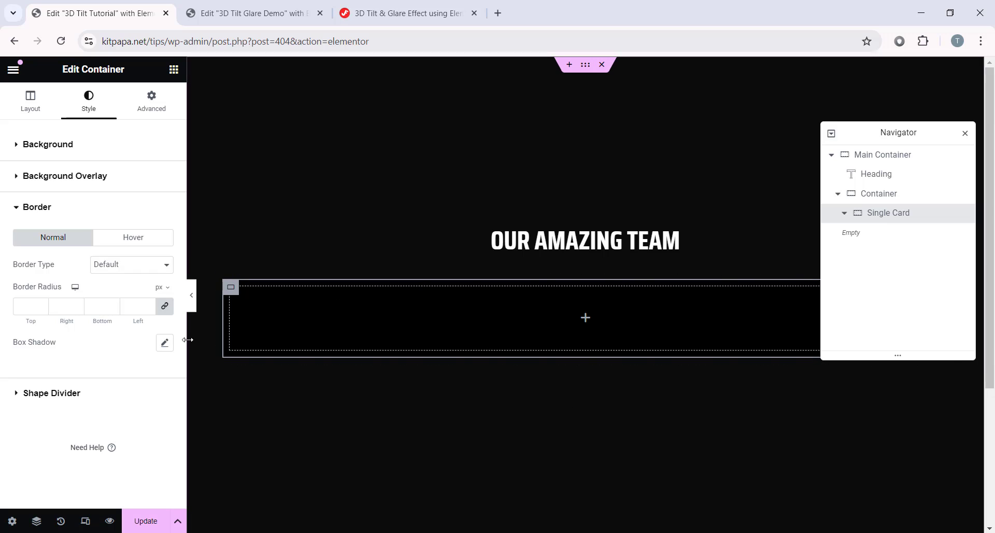
click(113, 269)
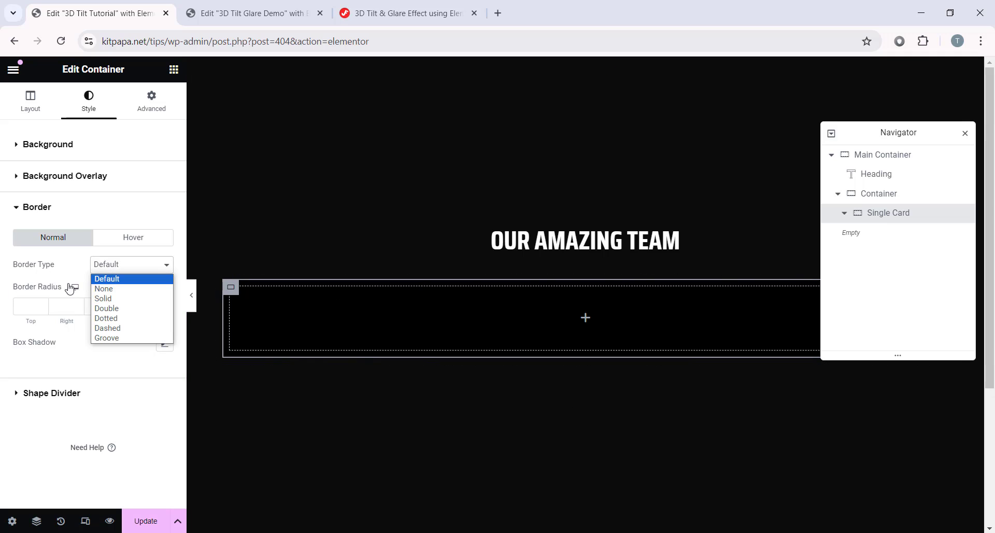
click(110, 297)
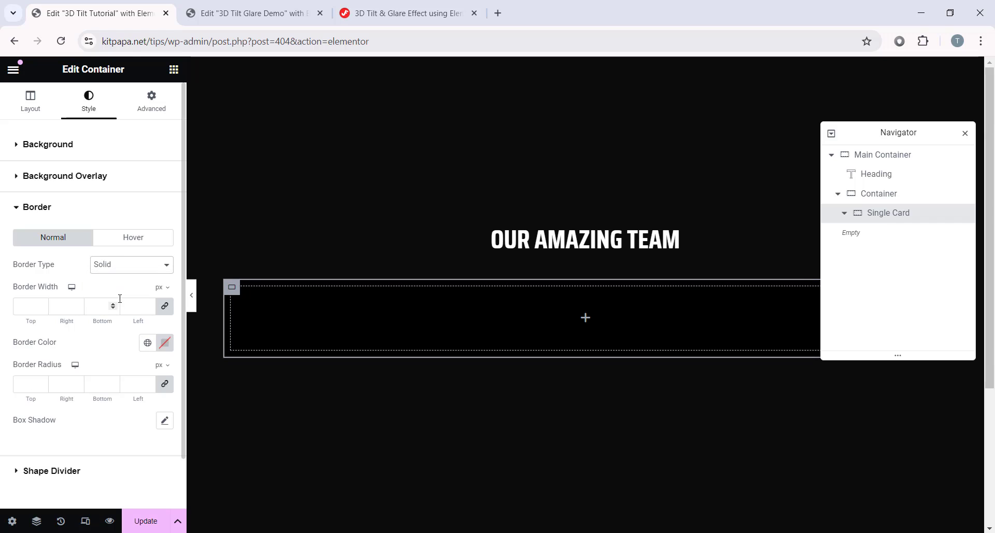
click(34, 305)
text(4)
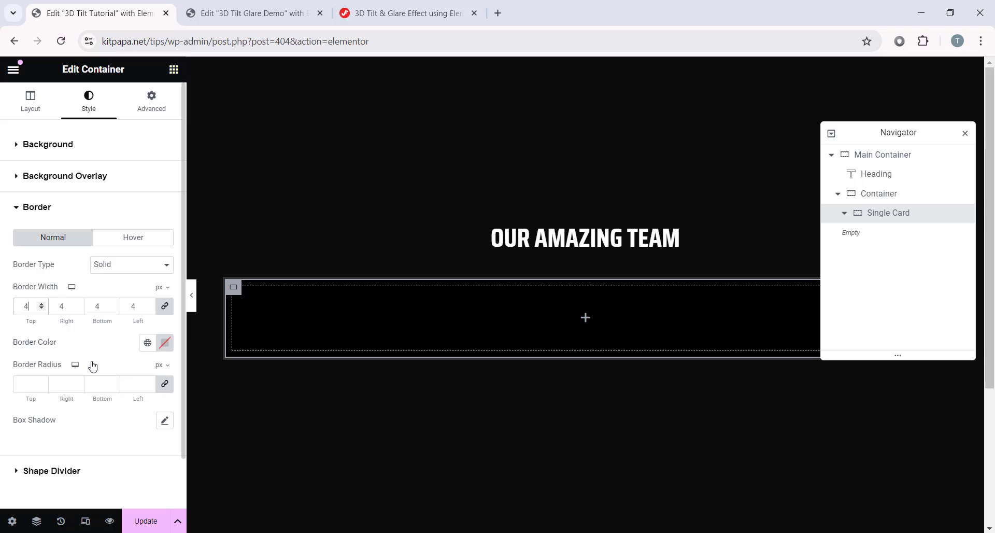
click(164, 343)
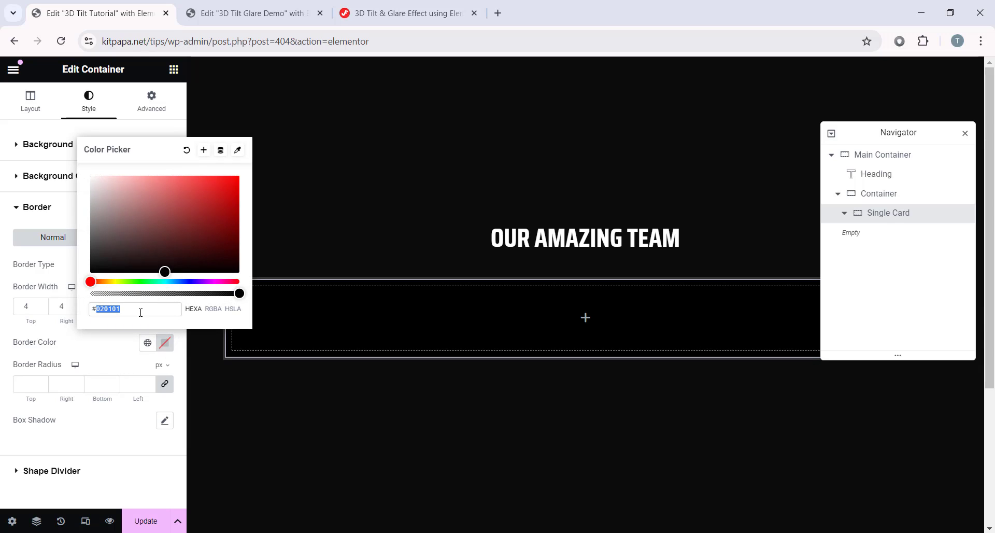
text(d2c1)
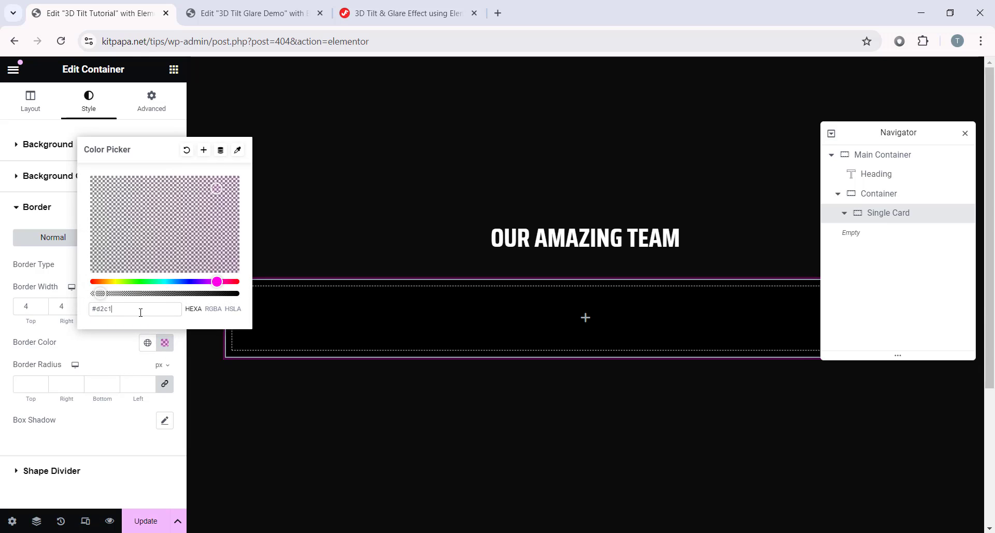
text(af)
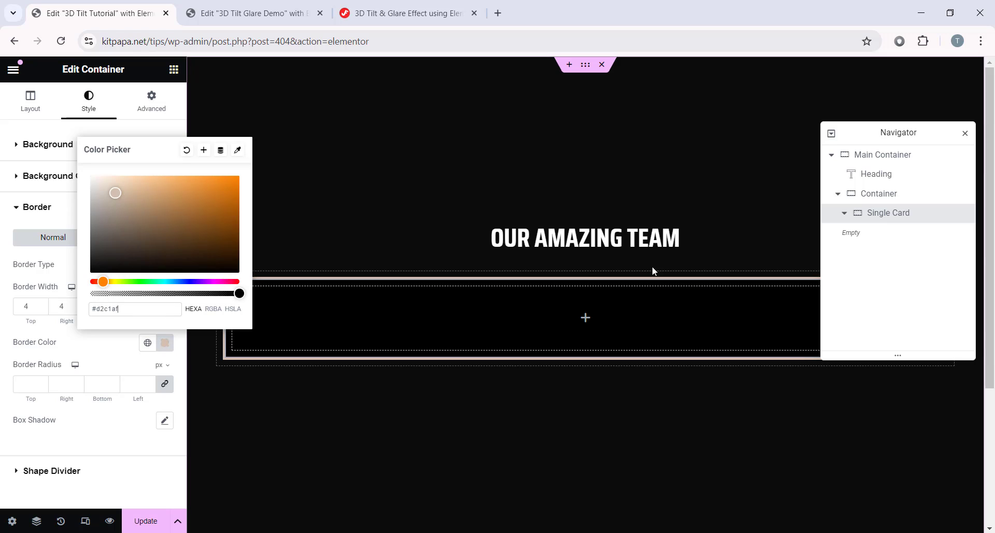
click(275, 305)
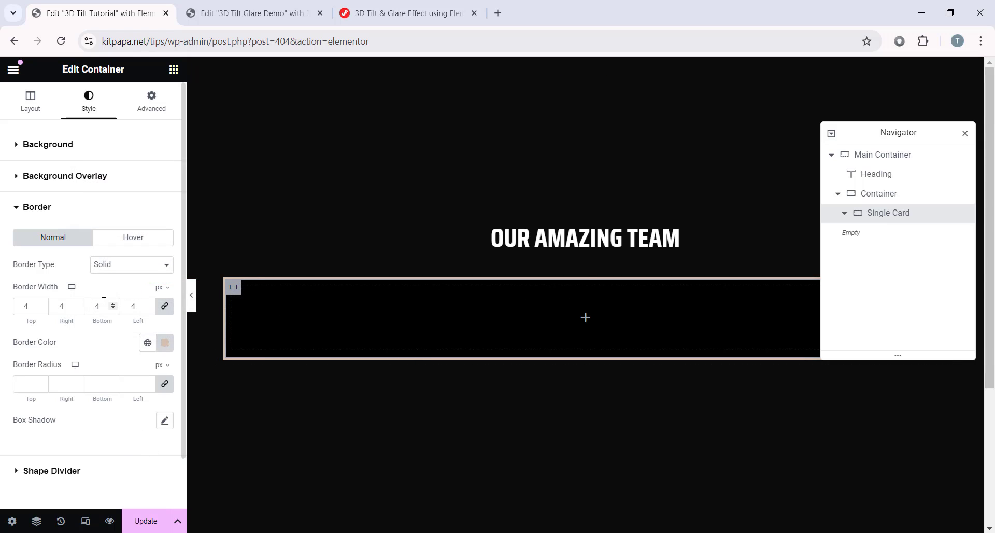
Step: Set the Single Card's padding to 0 on all sides
click(167, 107)
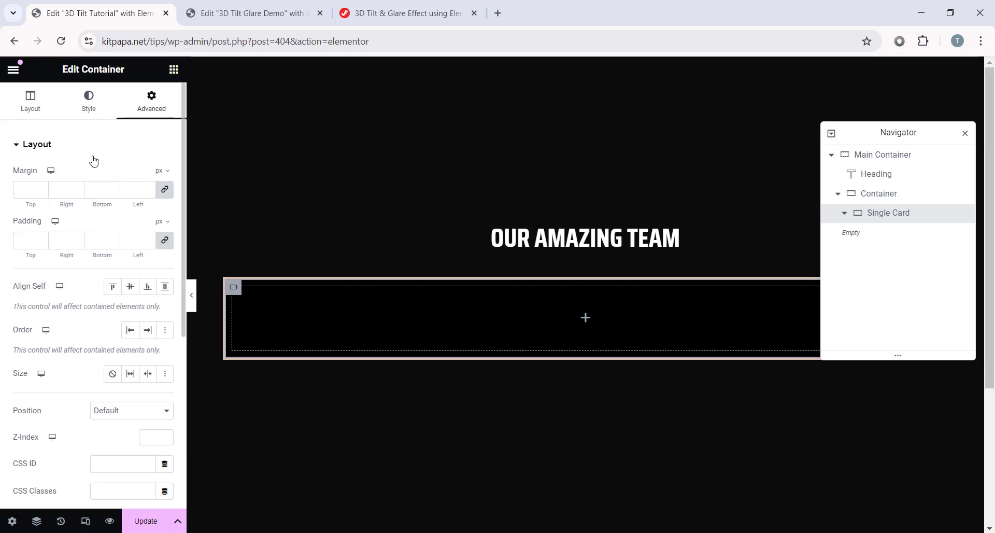
click(26, 239)
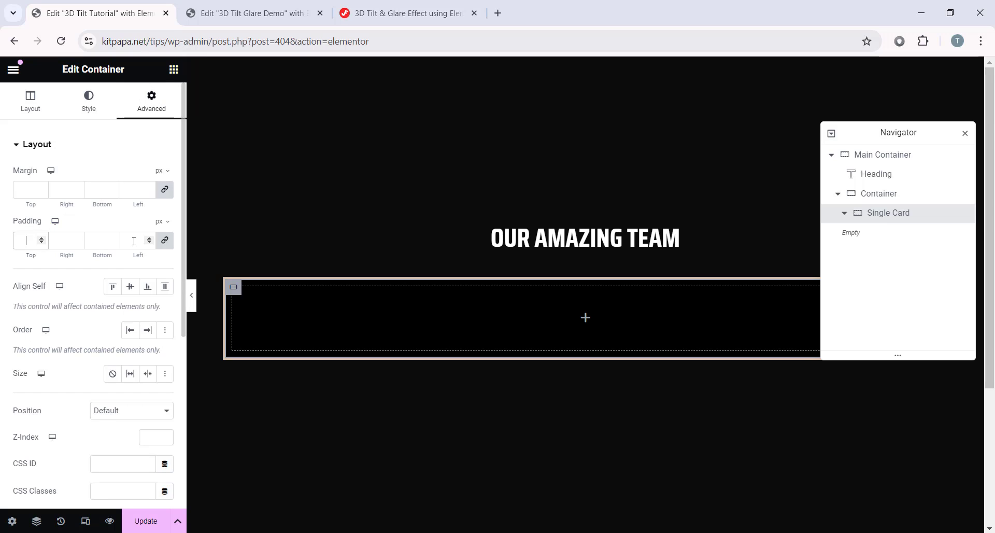
text(0)
scroll(80, 283, down, 4)
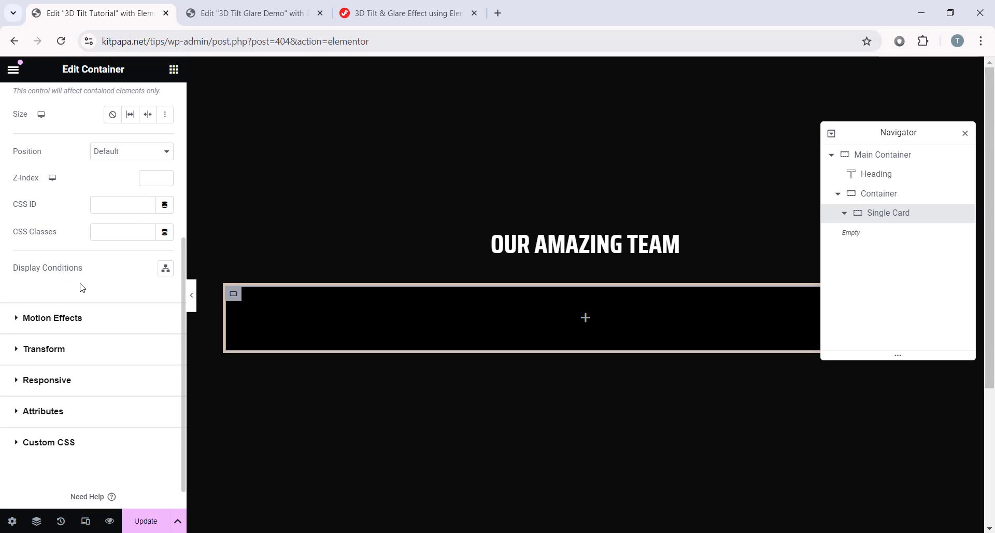
scroll(77, 289, up, 1)
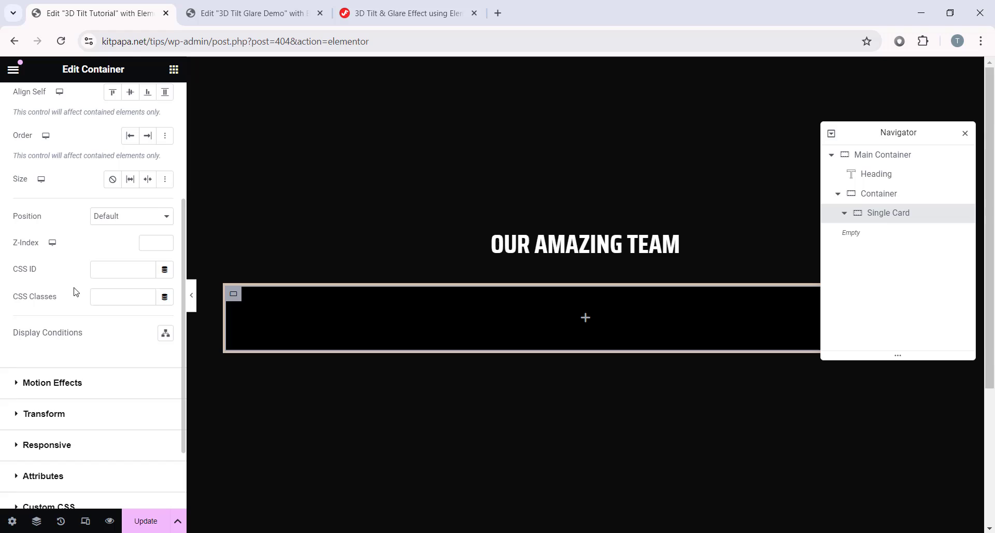
Step: Add the CSS class my-effect to the Single Card
click(121, 293)
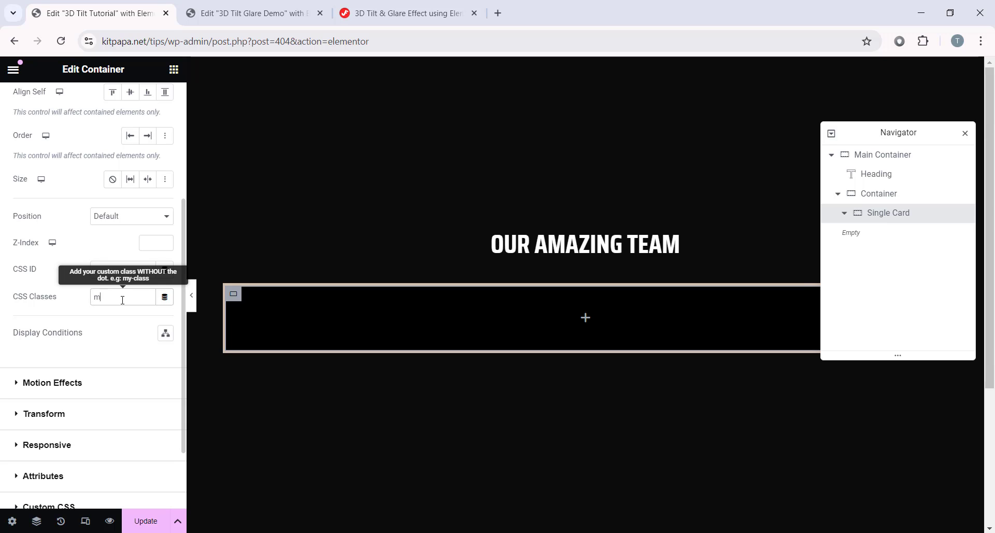
text(effect)
drag(138, 298, 87, 298)
click(150, 297)
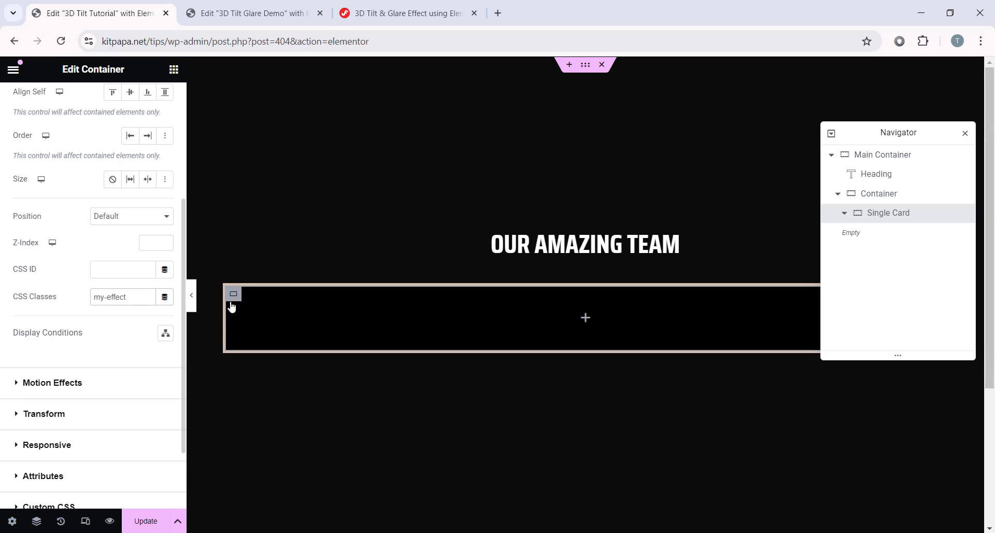
click(220, 288)
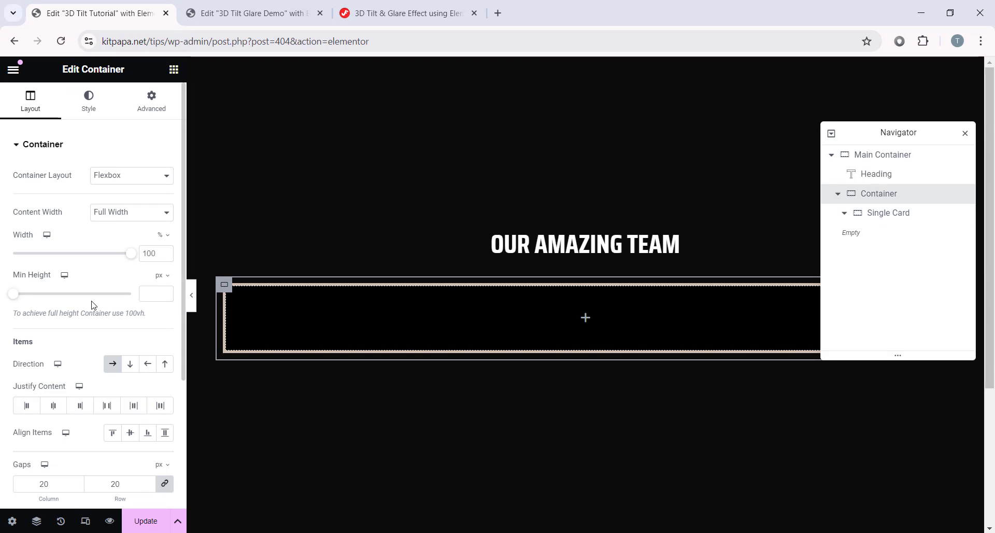
click(233, 293)
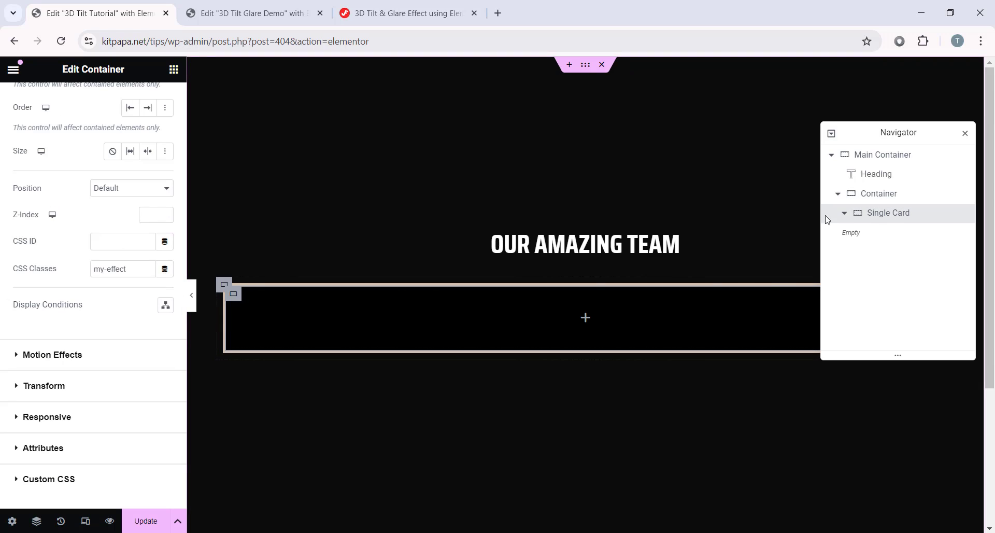
click(586, 317)
Step: Drop an Image widget into the Single Card and insert the photographer photo from the Media Library
scroll(93, 310, down, 3)
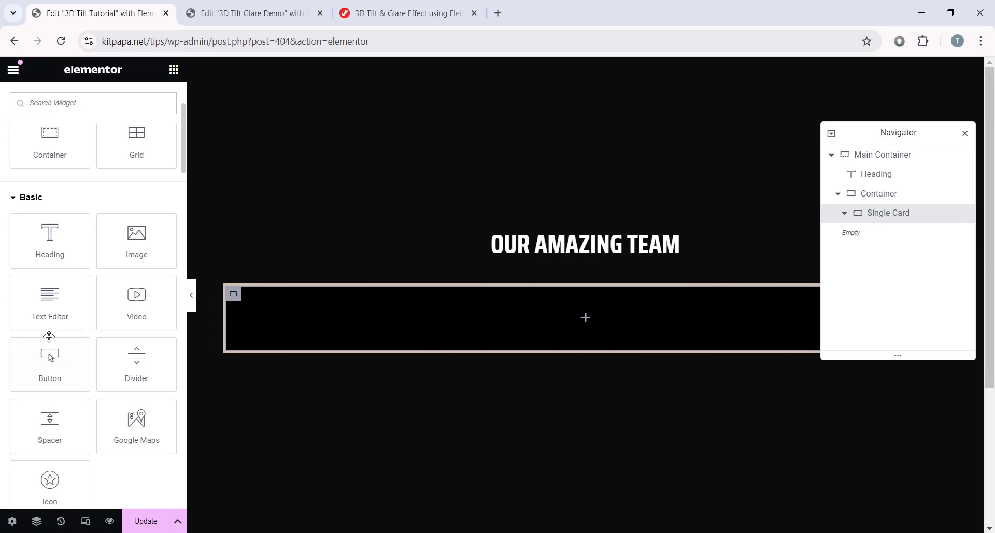
drag(147, 262, 602, 307)
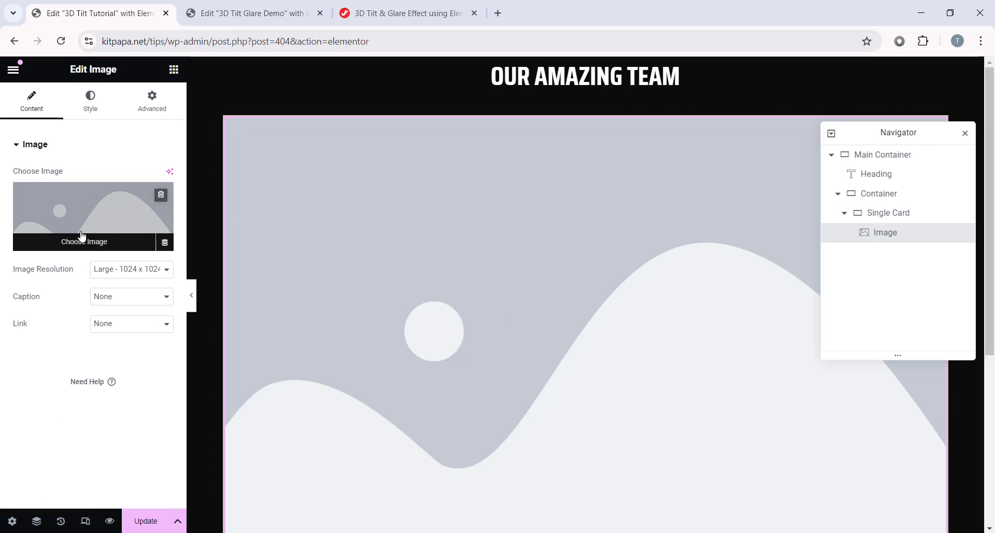
click(98, 250)
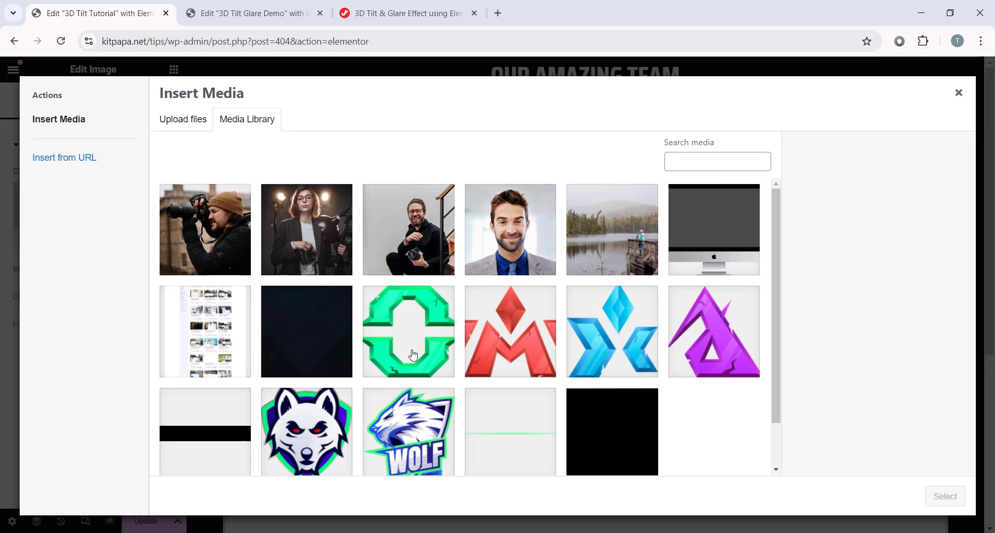
click(212, 228)
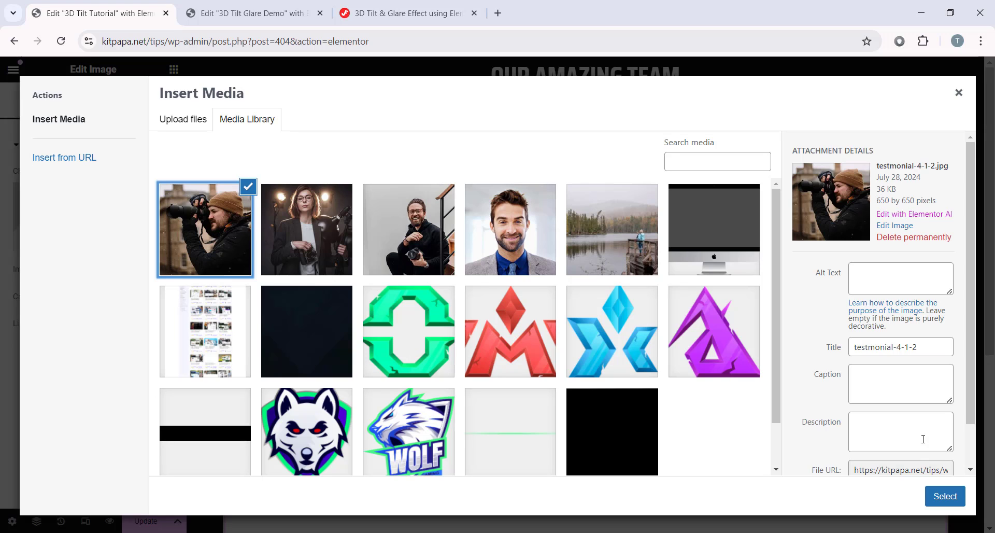
click(944, 495)
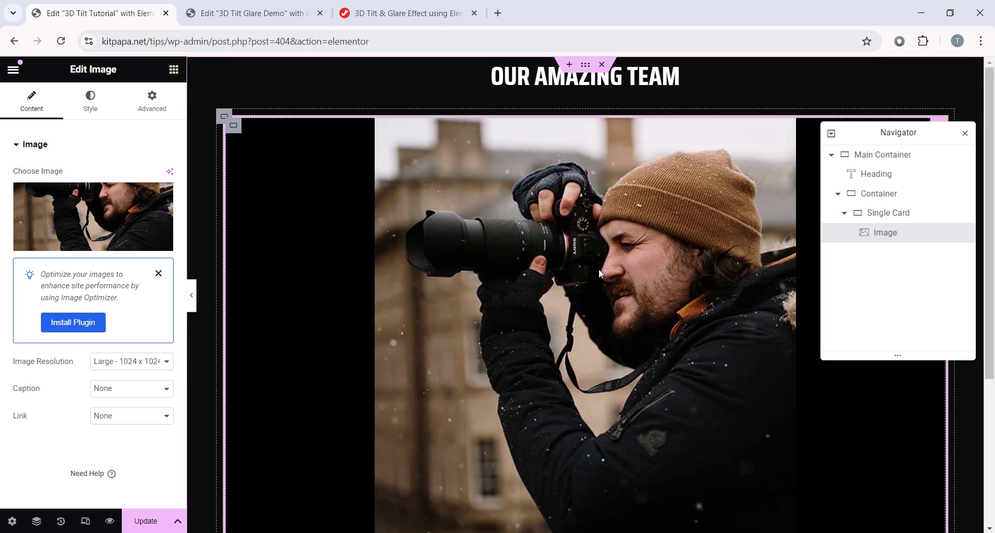
Step: Keep Large 1024 x 1024 resolution; set width 100%, height 355 px, Object Fit Cover, position Center Center
click(141, 365)
click(116, 409)
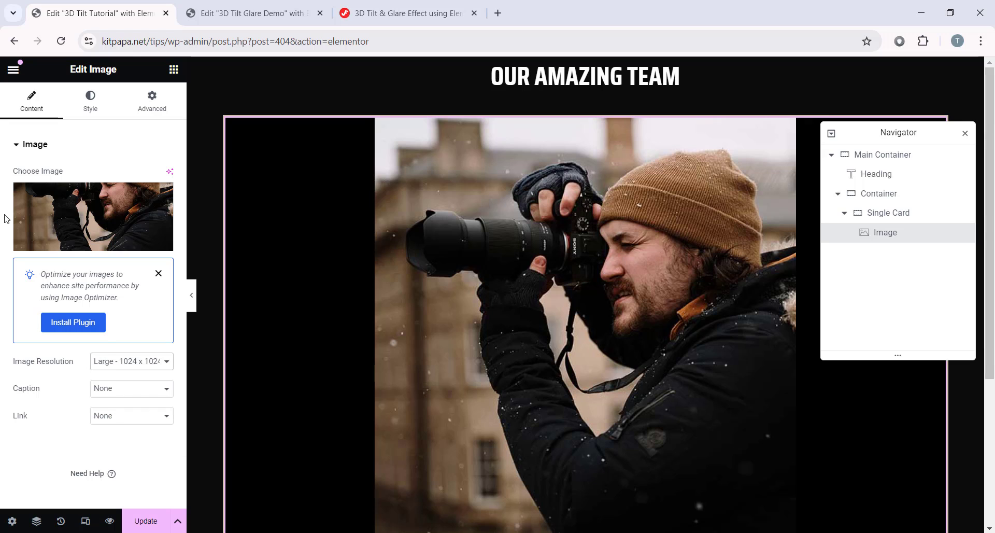
click(92, 105)
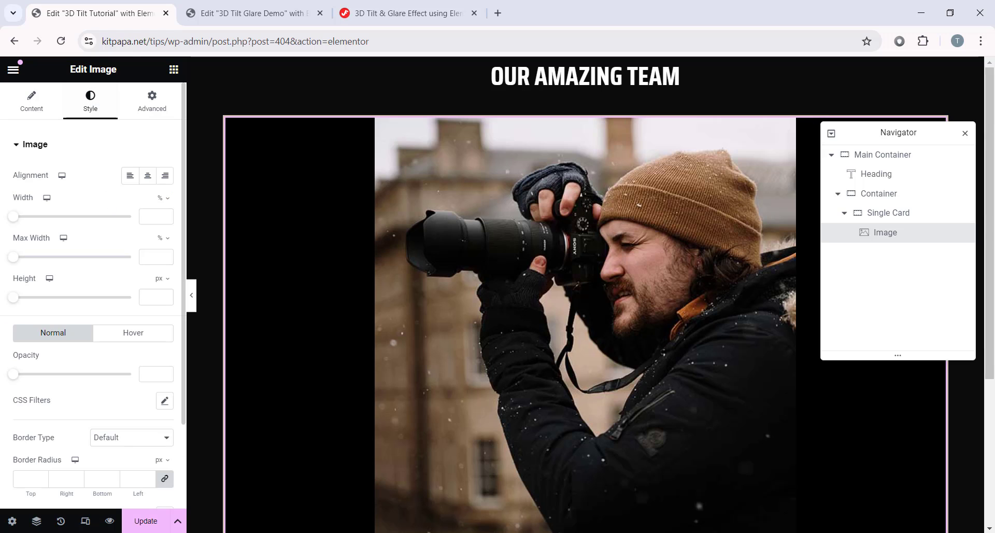
click(150, 215)
text(100)
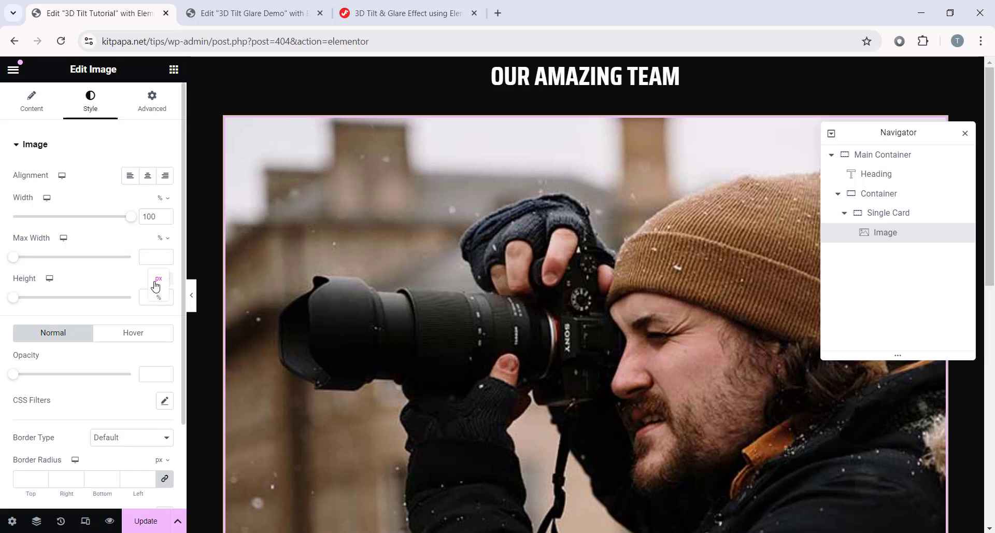
click(154, 302)
text(355)
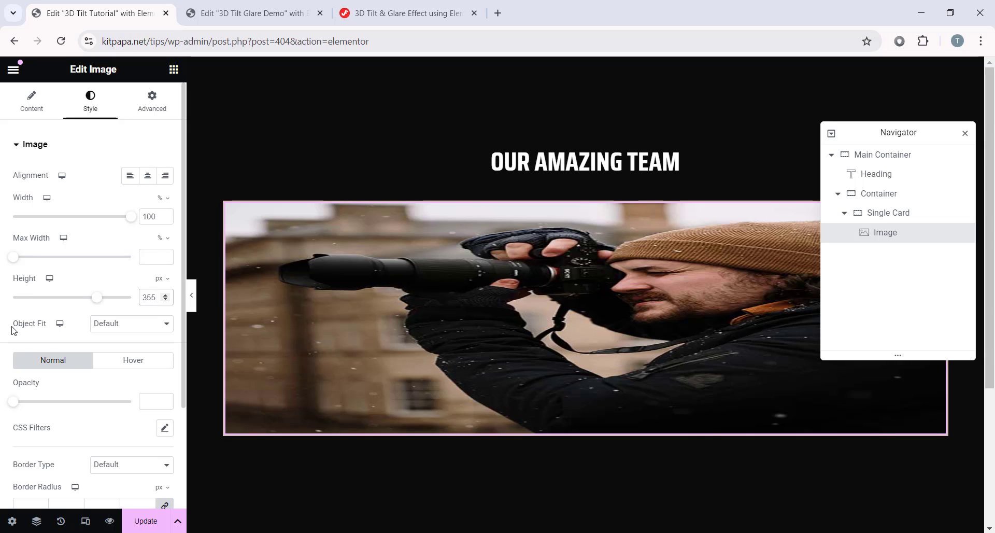
click(109, 325)
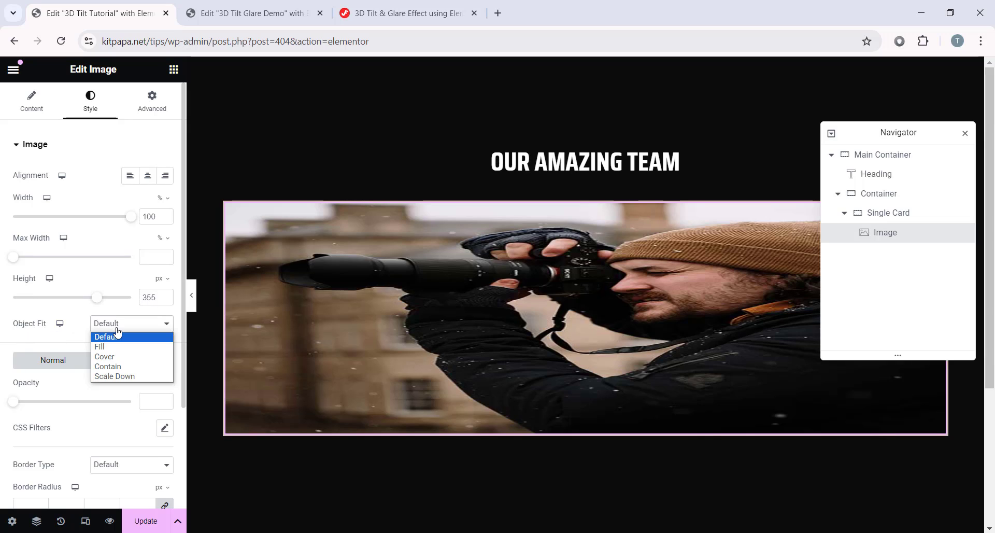
click(128, 359)
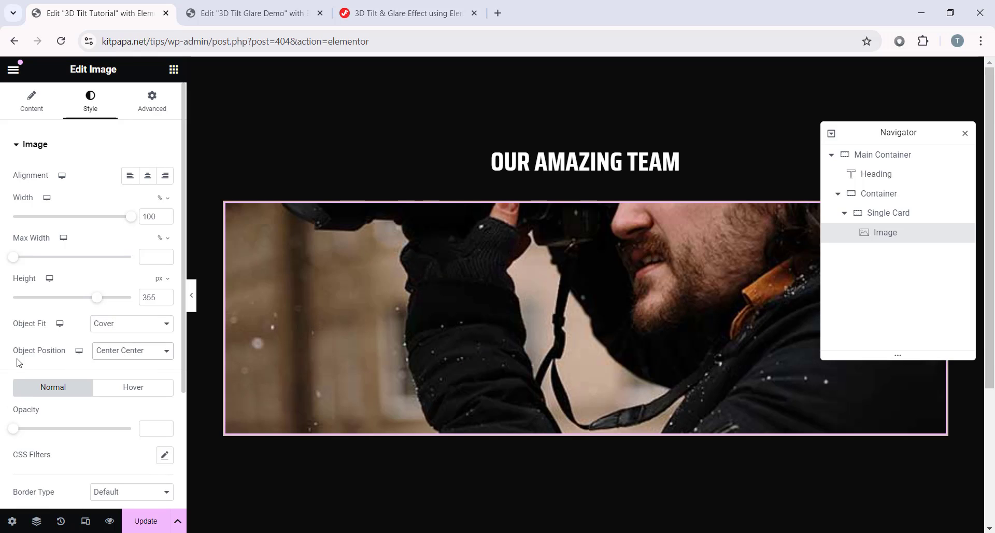
click(115, 356)
click(120, 367)
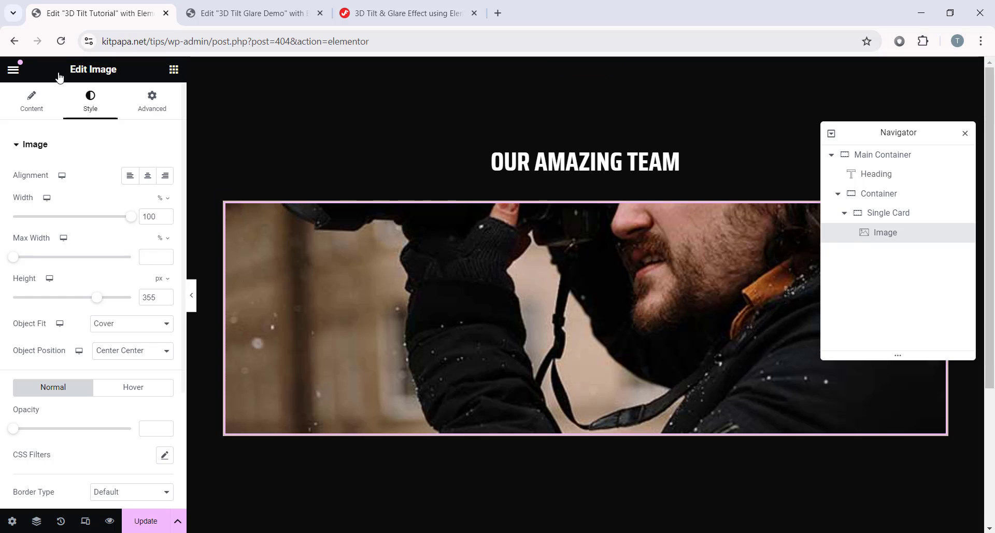
Step: Add a Heading widget below the card image and paste the team member's name as its title
click(174, 73)
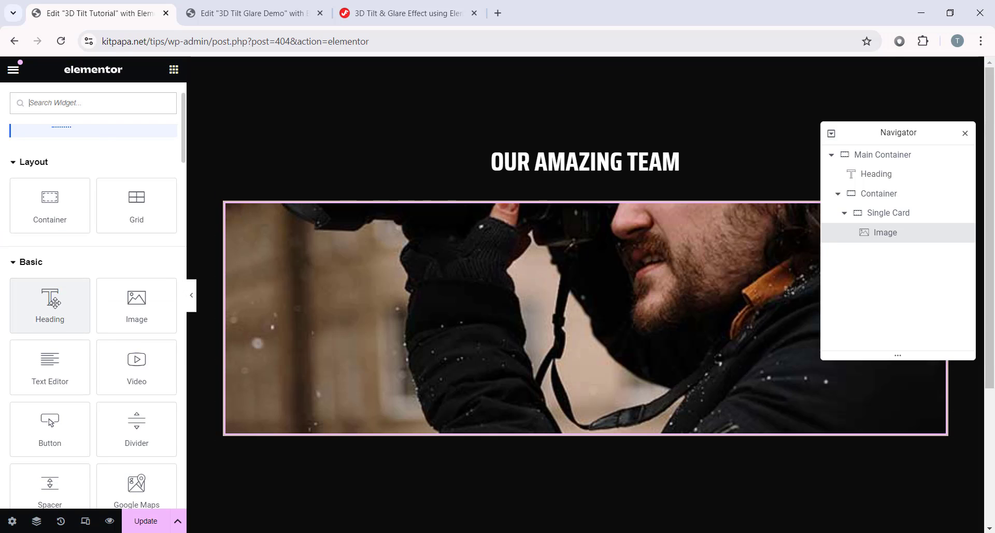
drag(56, 300, 611, 406)
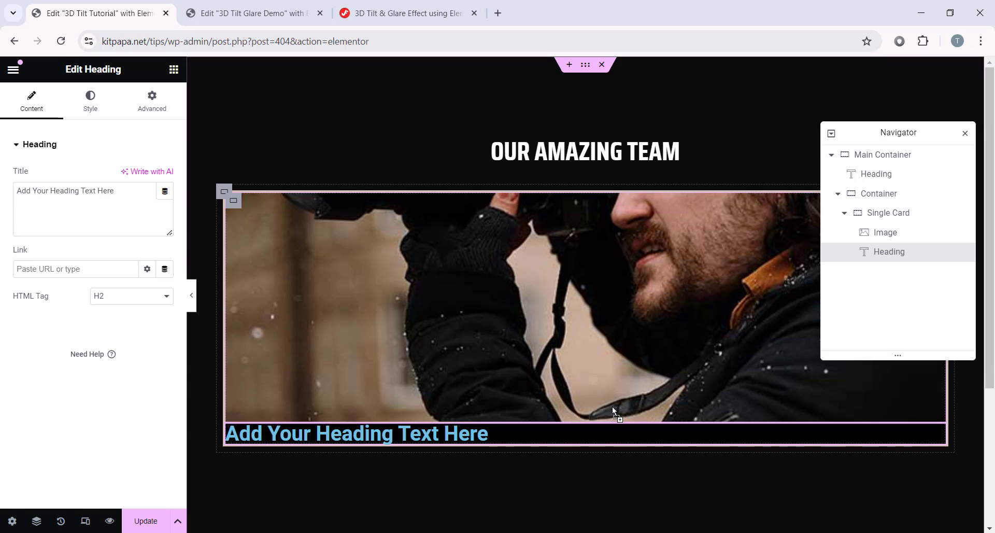
triple_click(131, 194)
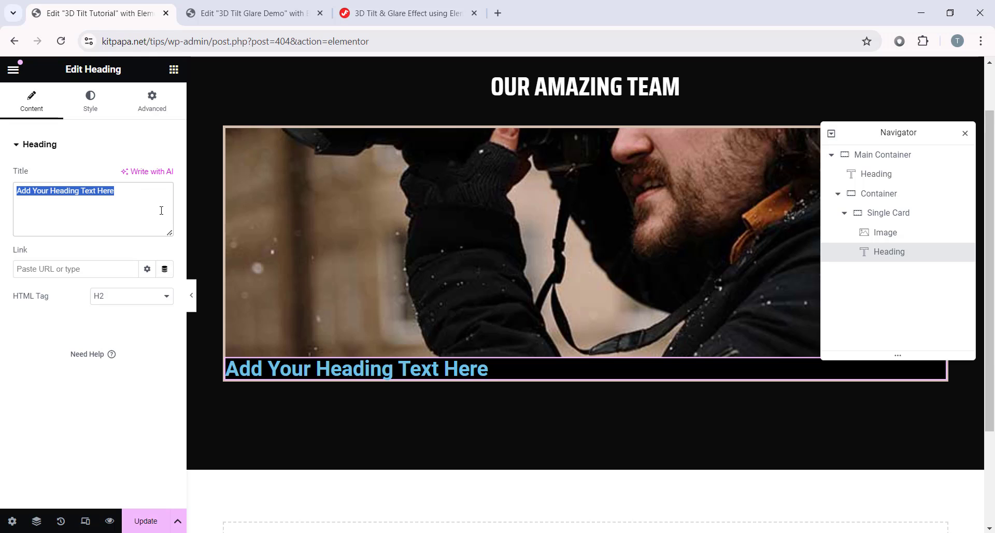
right_click(97, 188)
click(127, 283)
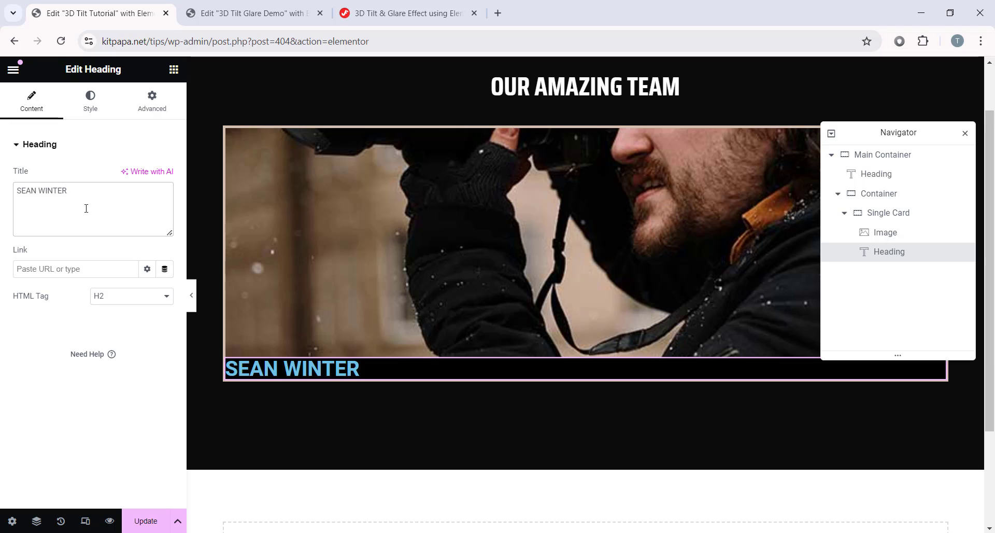
click(92, 101)
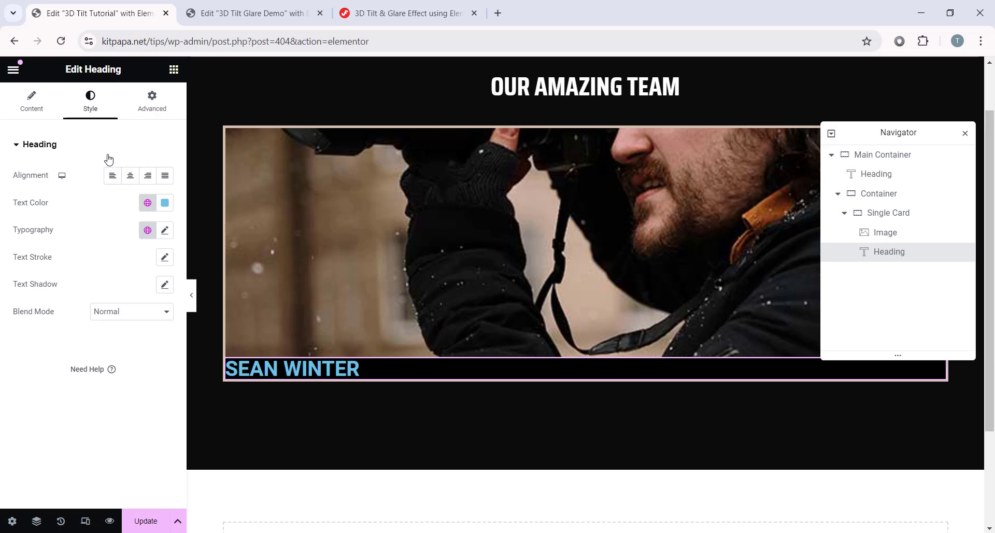
Step: Copy the OUR AMAZING TEAM heading and paste its style onto the name heading
scroll(579, 158, up, 1)
right_click(589, 158)
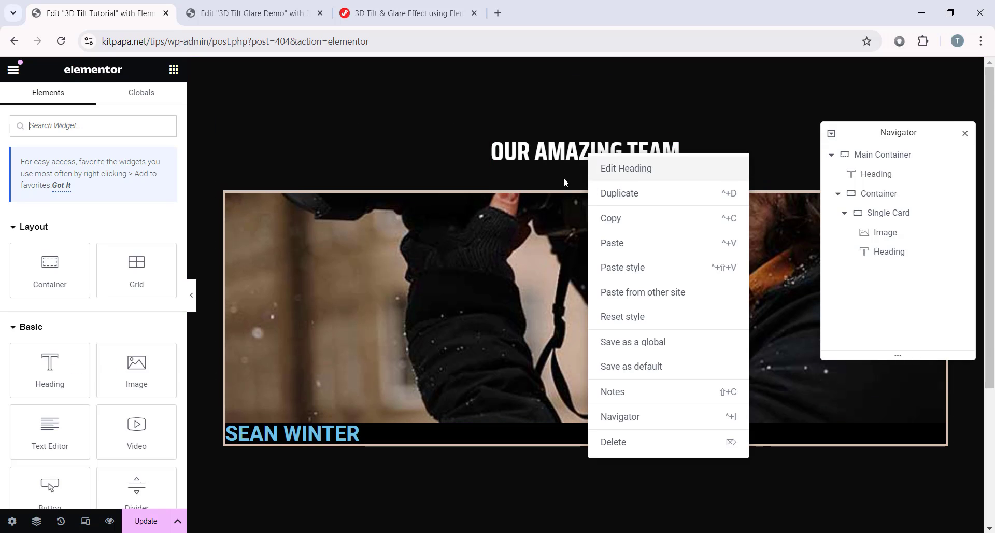
click(635, 226)
scroll(587, 139, down, 2)
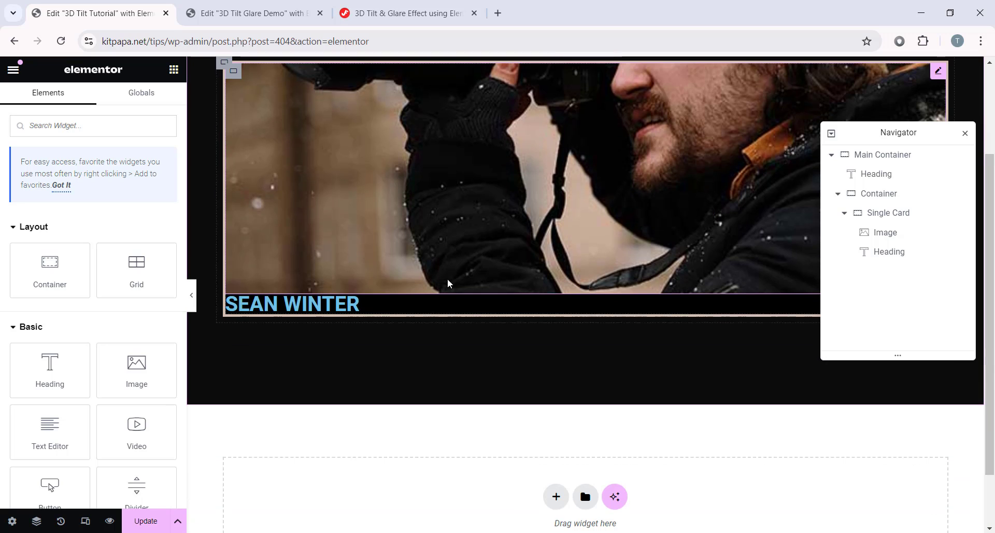
right_click(276, 306)
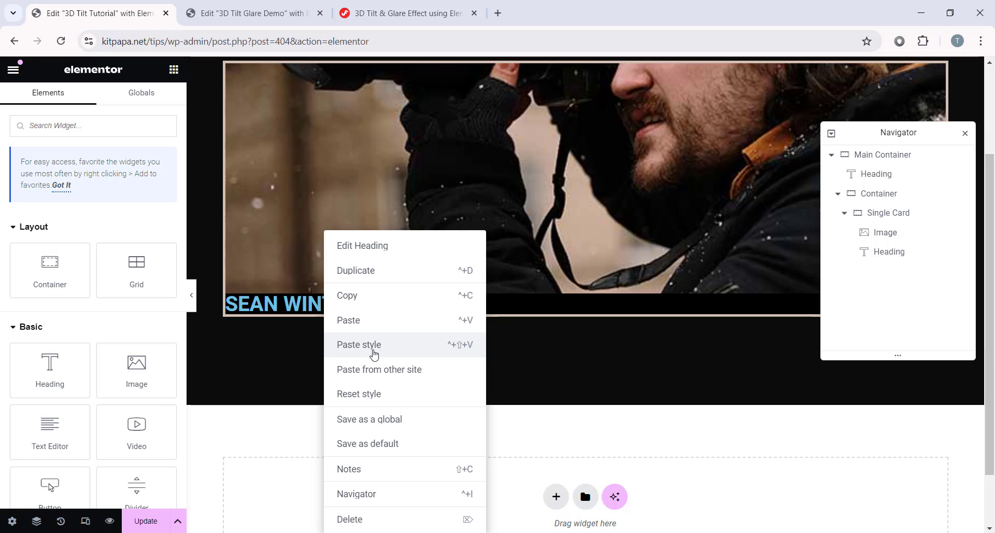
click(423, 354)
Step: Change the name heading's text colour to #d2c1af
scroll(473, 291, up, 2)
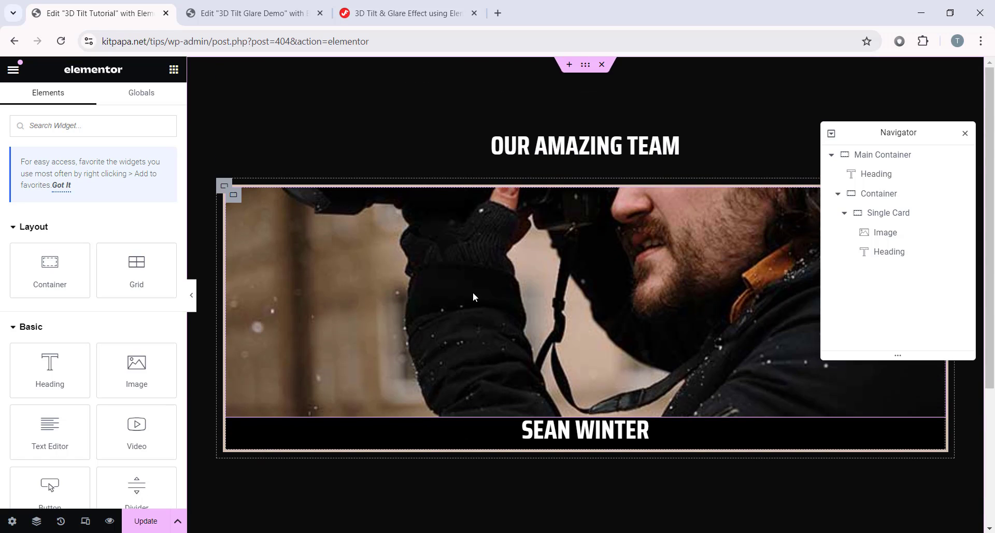
scroll(616, 306, down, 1)
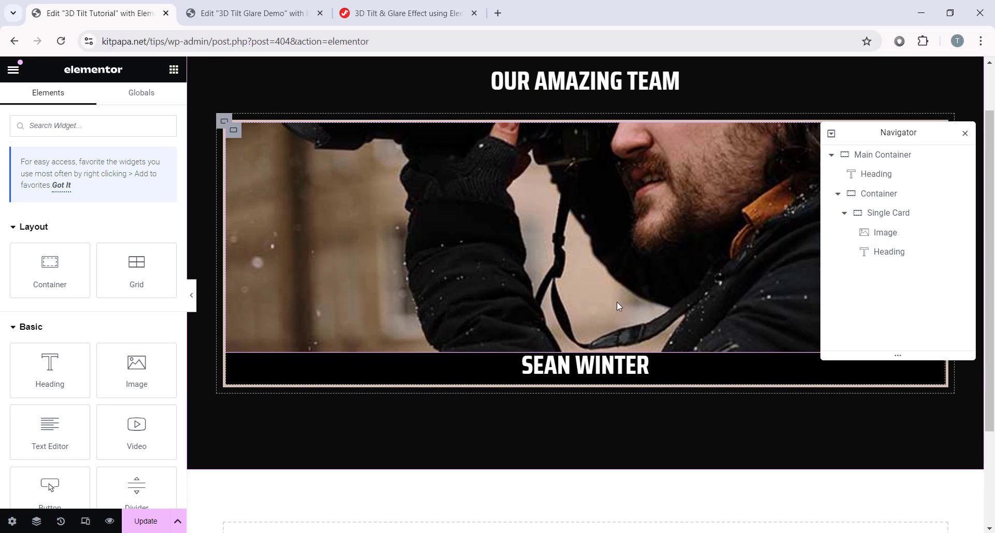
click(612, 363)
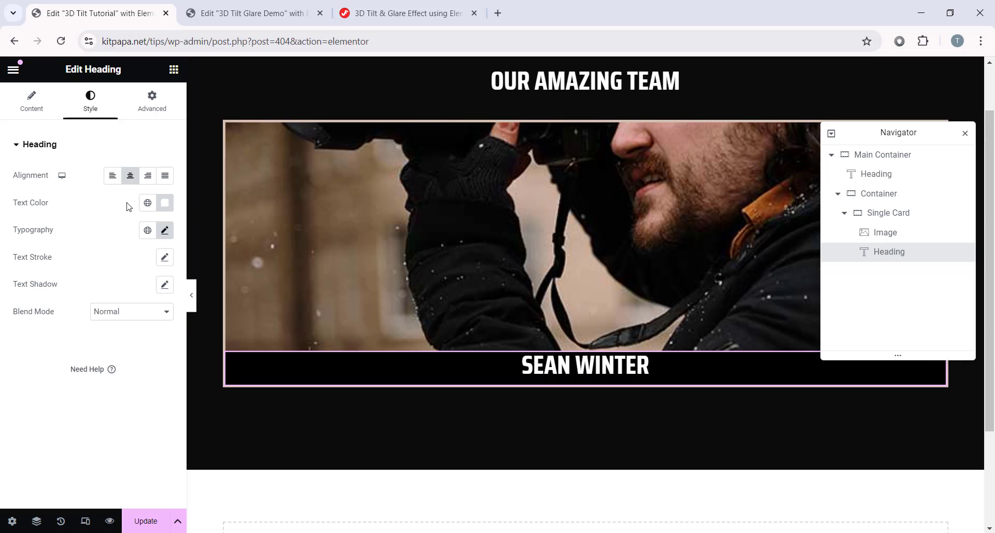
click(166, 211)
double_click(141, 390)
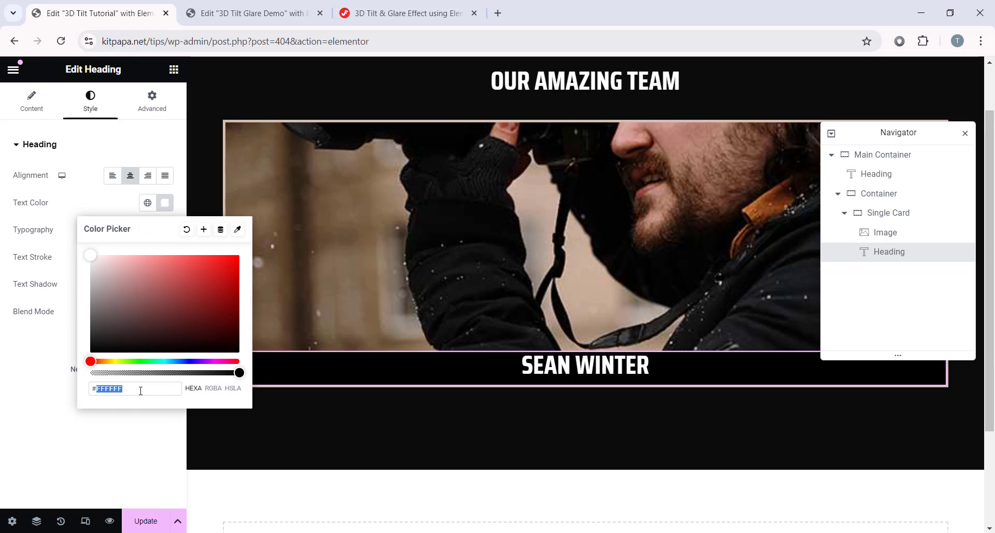
text(d2c)
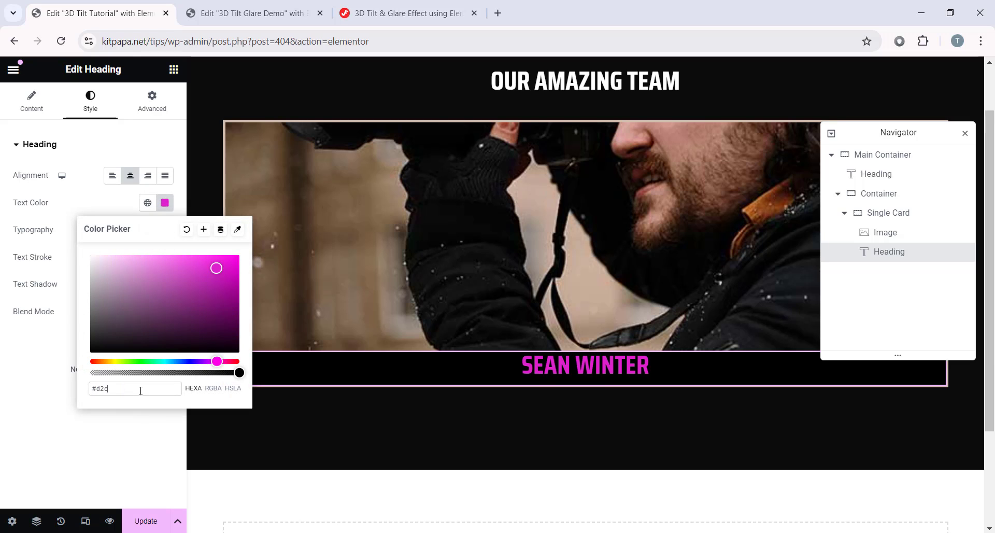
text(1af)
click(3, 436)
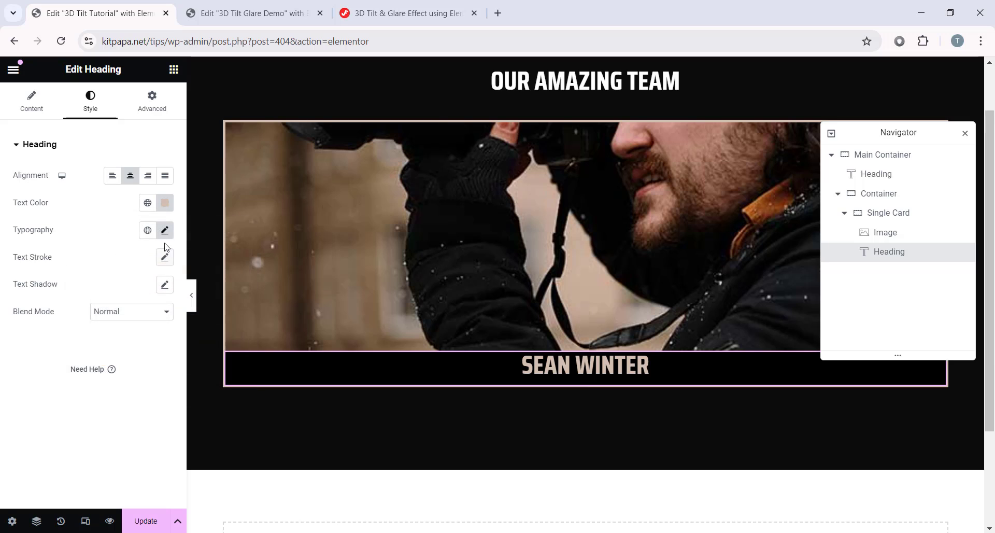
Step: Set the name heading's typography size to 24
click(166, 234)
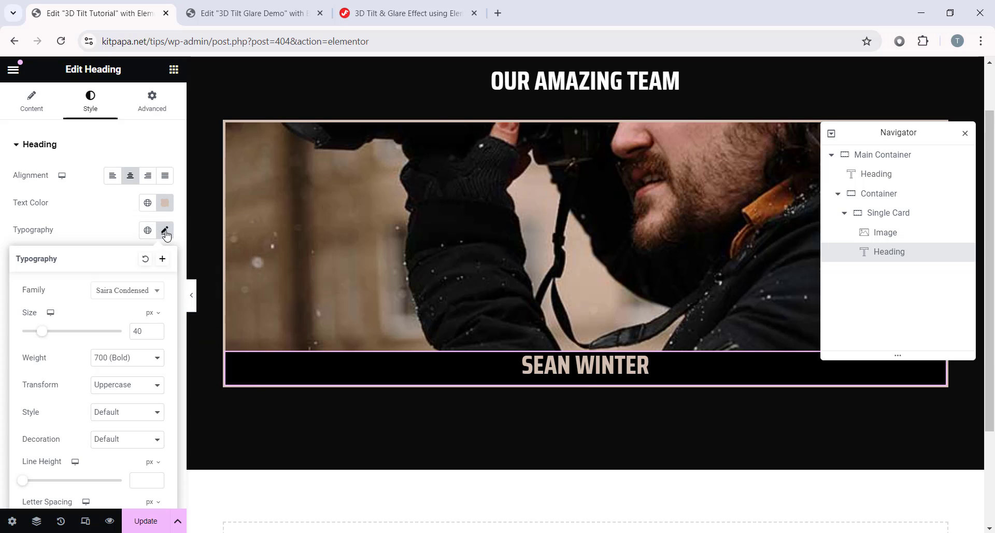
double_click(131, 335)
text(24)
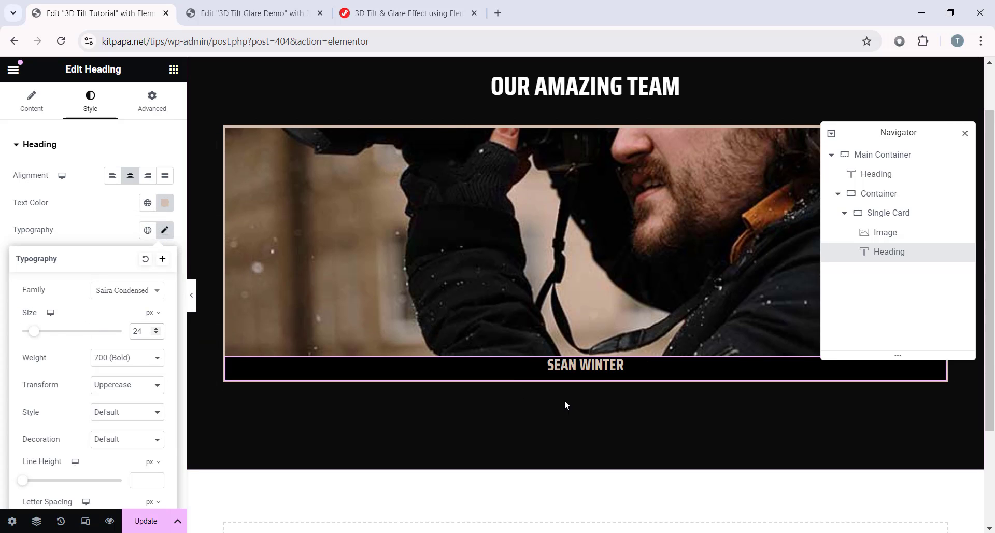
click(165, 229)
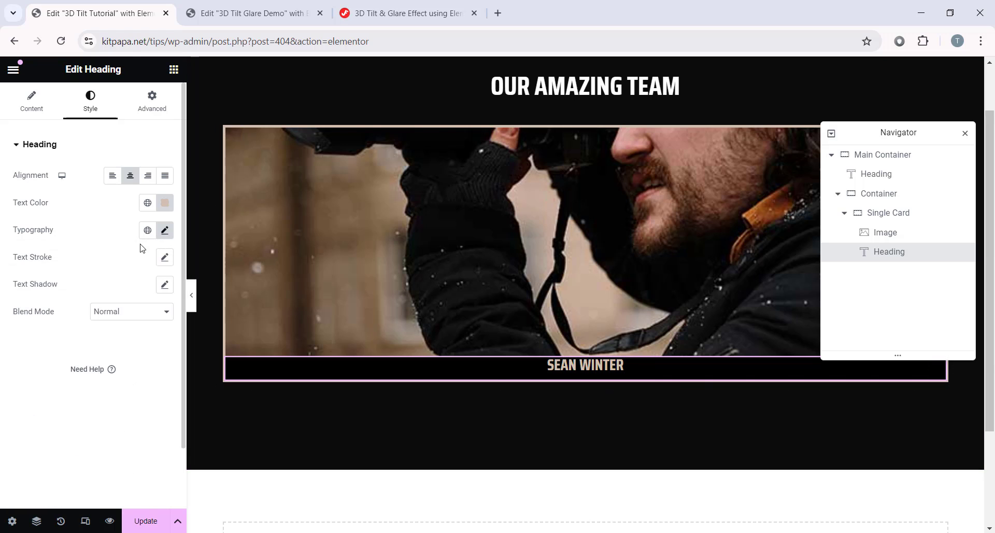
Step: Unlink the name heading's margins and set top 30 px and bottom 15 px, sides left at 0
click(151, 100)
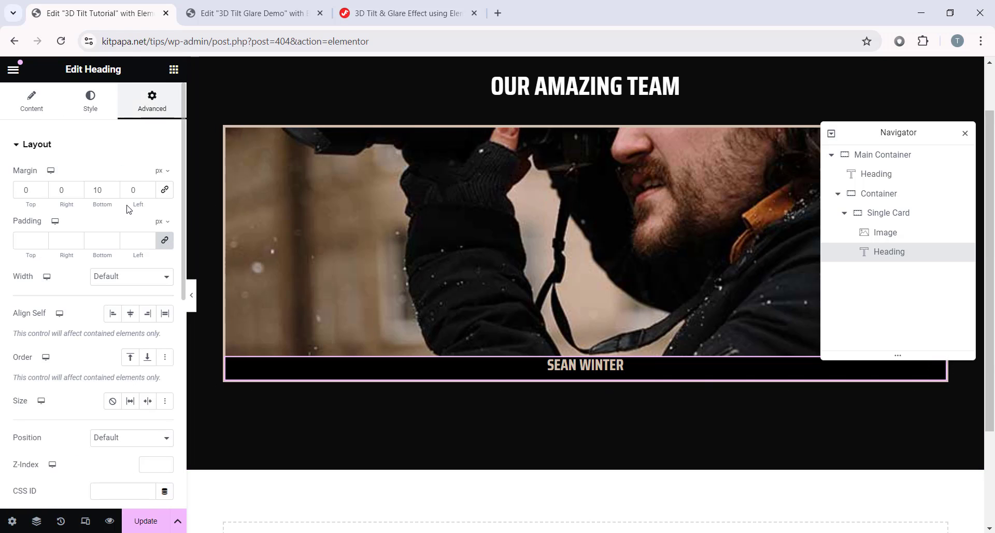
click(164, 189)
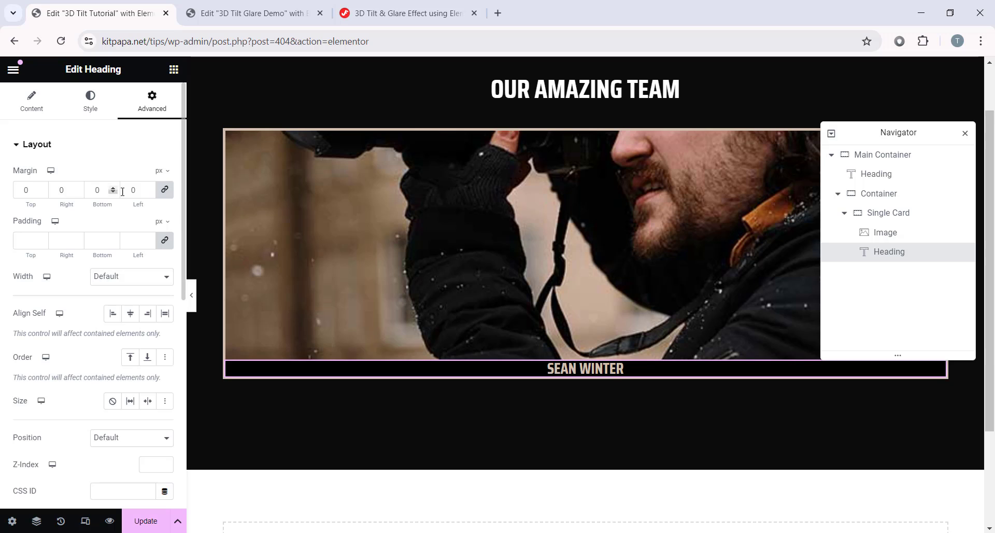
click(104, 192)
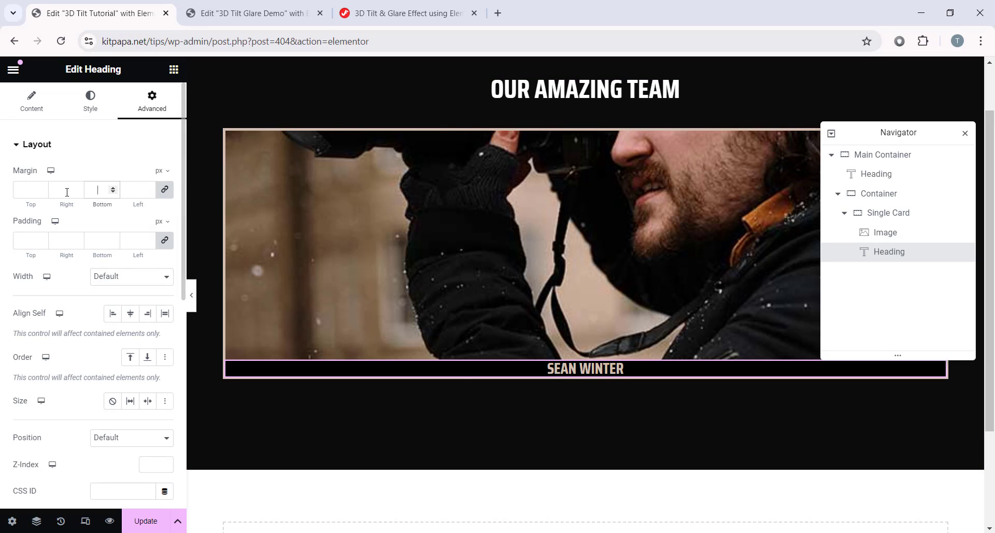
click(165, 190)
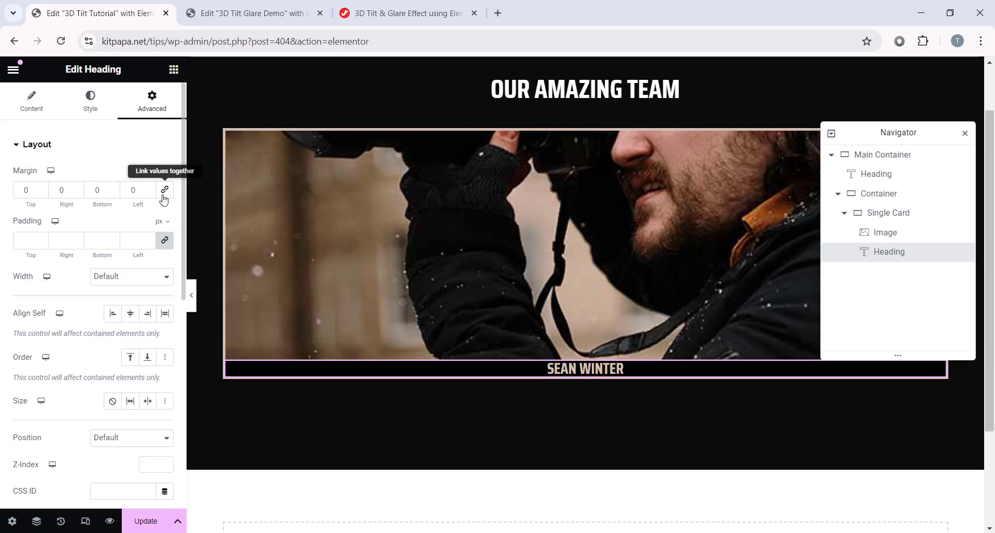
double_click(14, 194)
text(30)
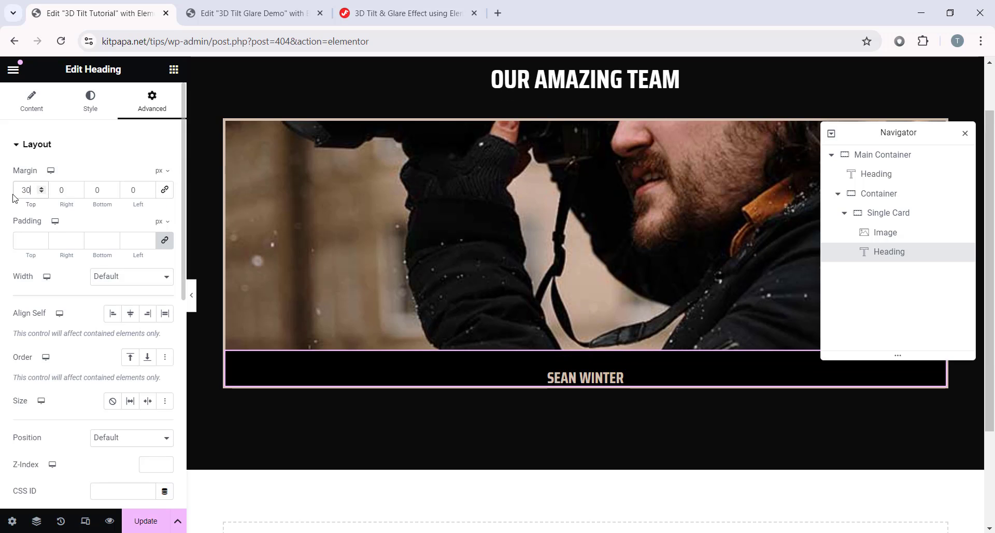
double_click(101, 191)
text(15)
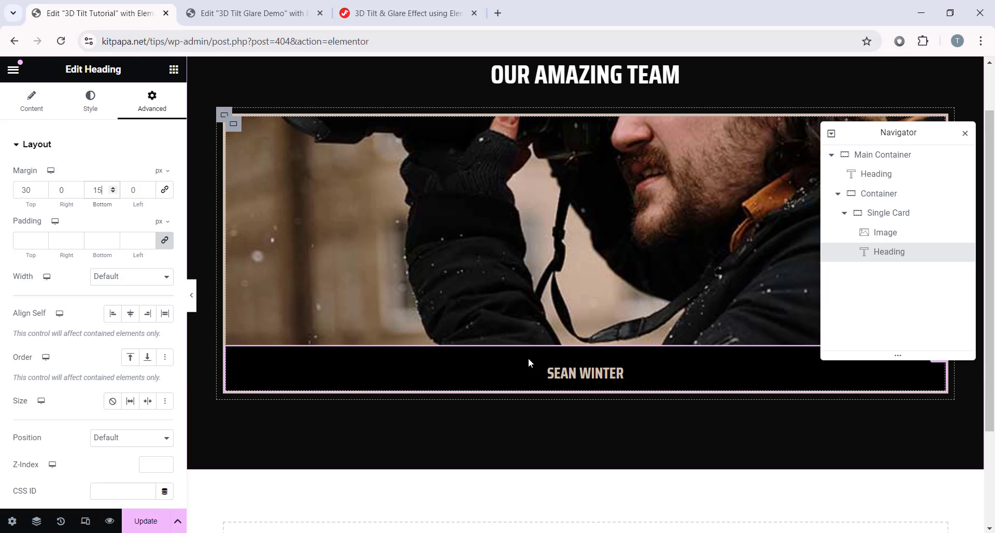
click(174, 69)
scroll(82, 233, down, 3)
Step: Add a Heading widget below the name heading and paste SHUTTER as its title
drag(45, 243, 598, 381)
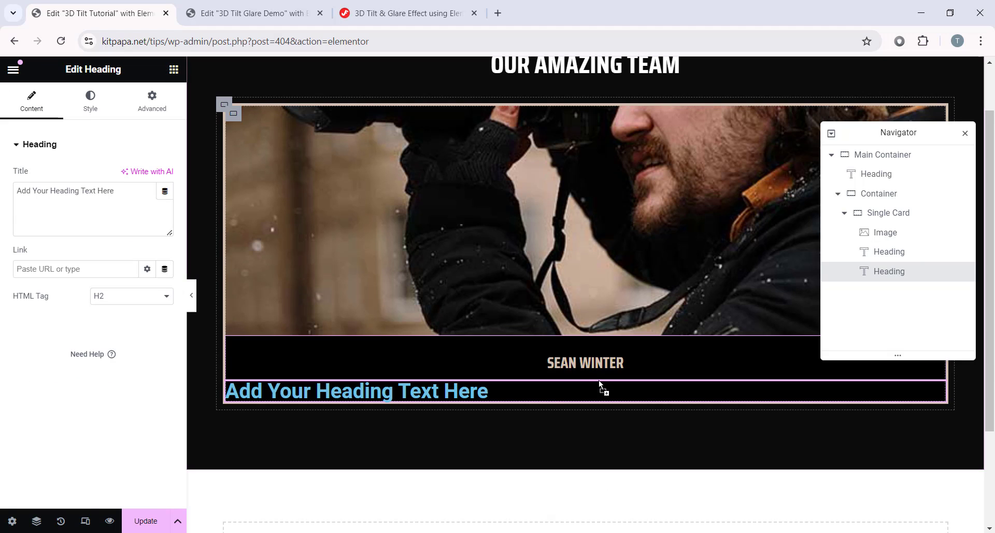
triple_click(130, 194)
right_click(94, 192)
click(132, 289)
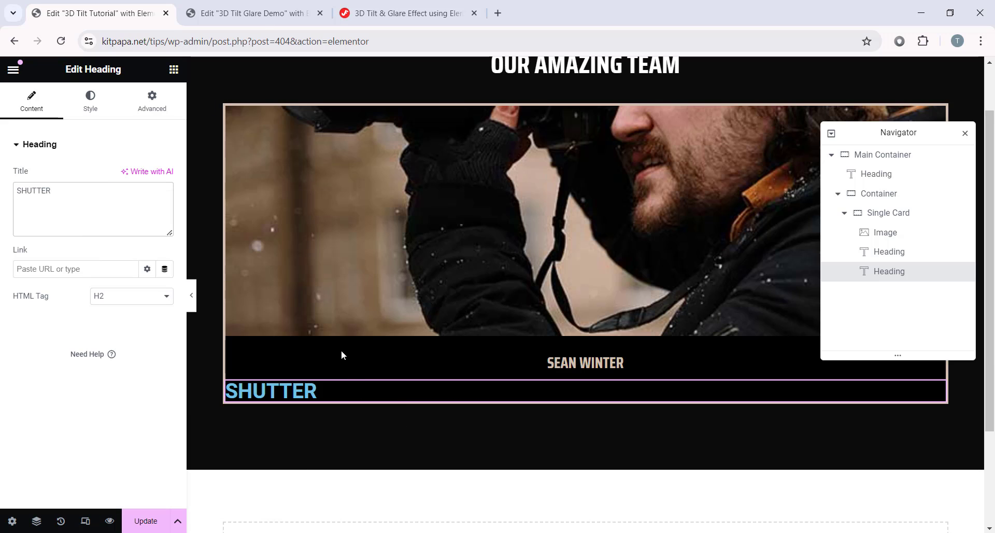
scroll(215, 384, up, 2)
Step: Copy the OUR AMAZING TEAM heading and paste its style onto the SHUTTER heading
right_click(590, 134)
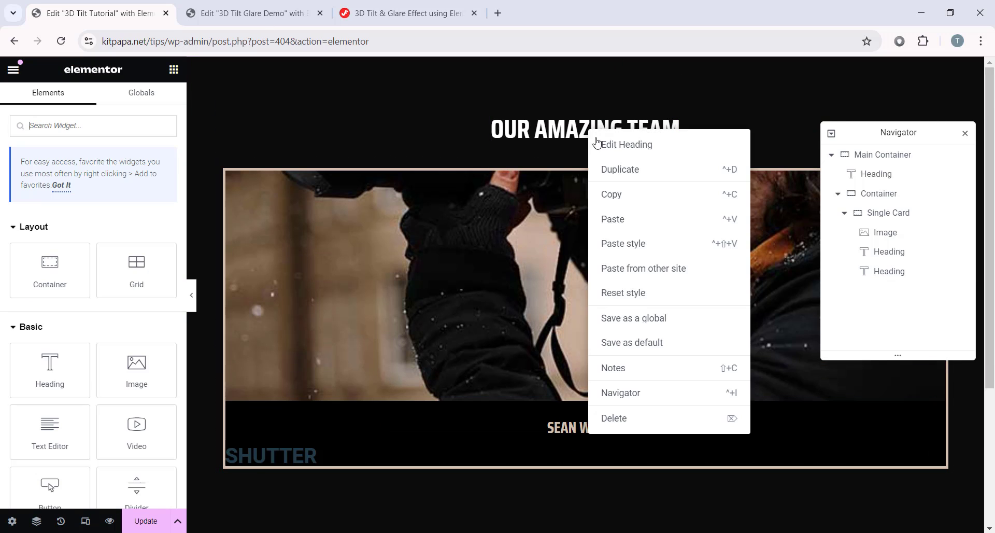
click(615, 194)
right_click(317, 454)
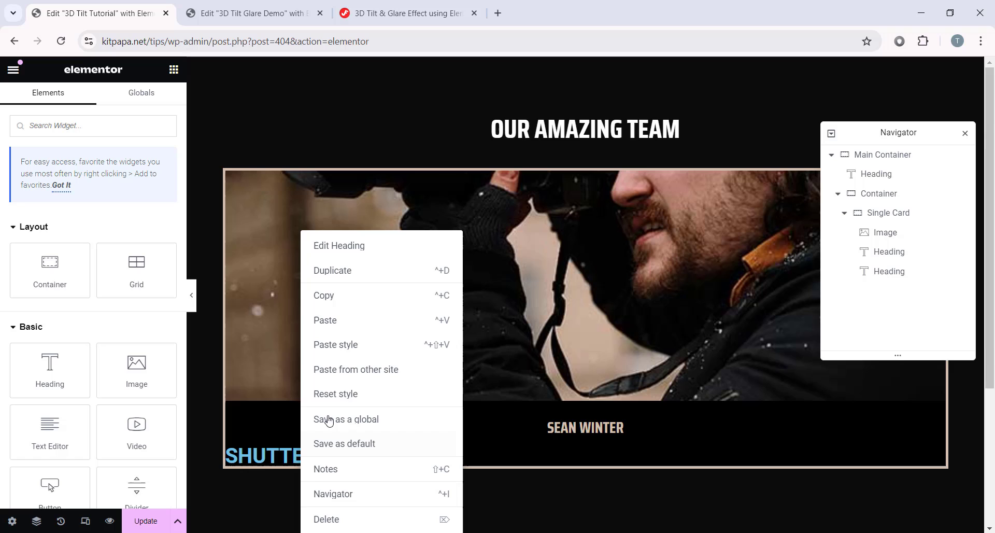
click(351, 346)
scroll(389, 399, down, 1)
click(288, 394)
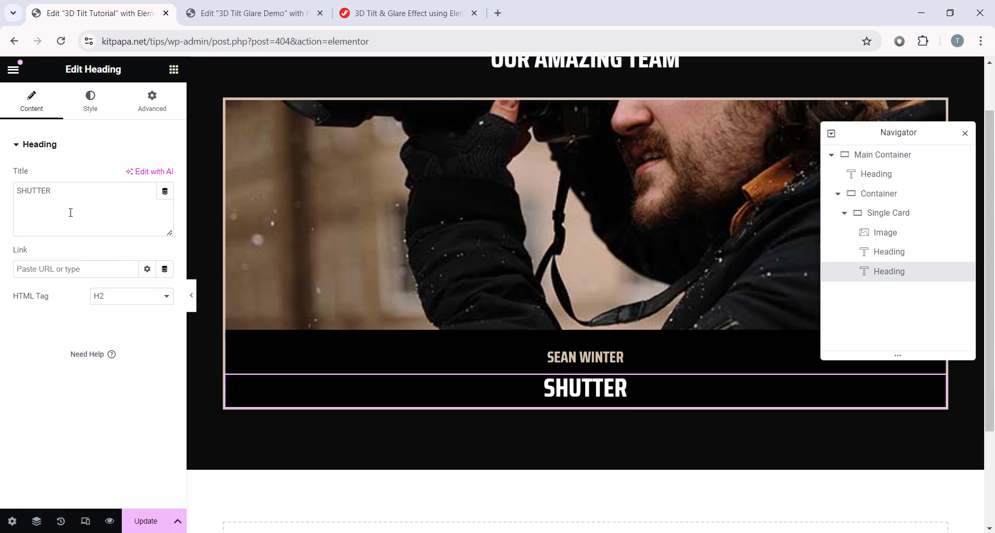
click(90, 101)
click(165, 203)
Step: Set the SHUTTER heading's text colour to #C2C4C4
double_click(137, 393)
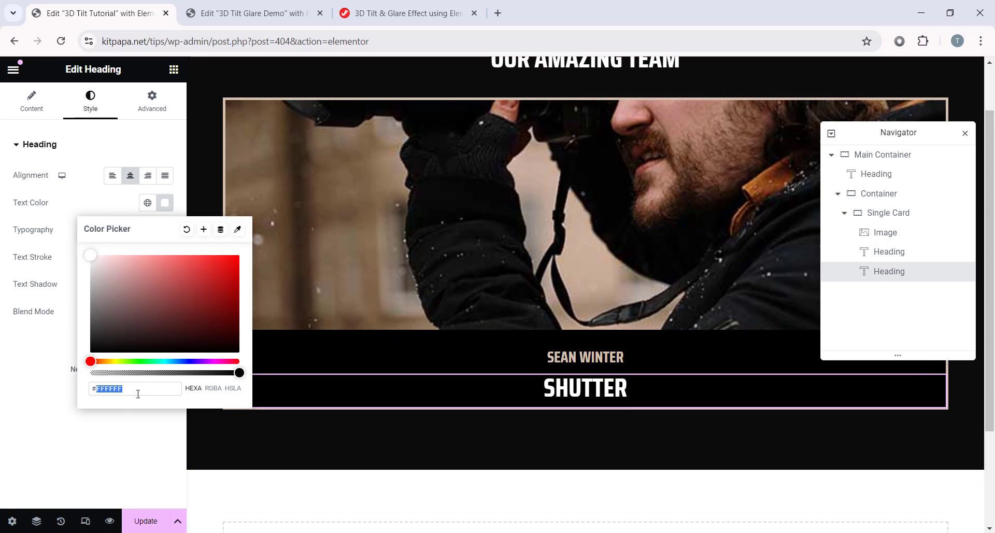
text(c2c4c4)
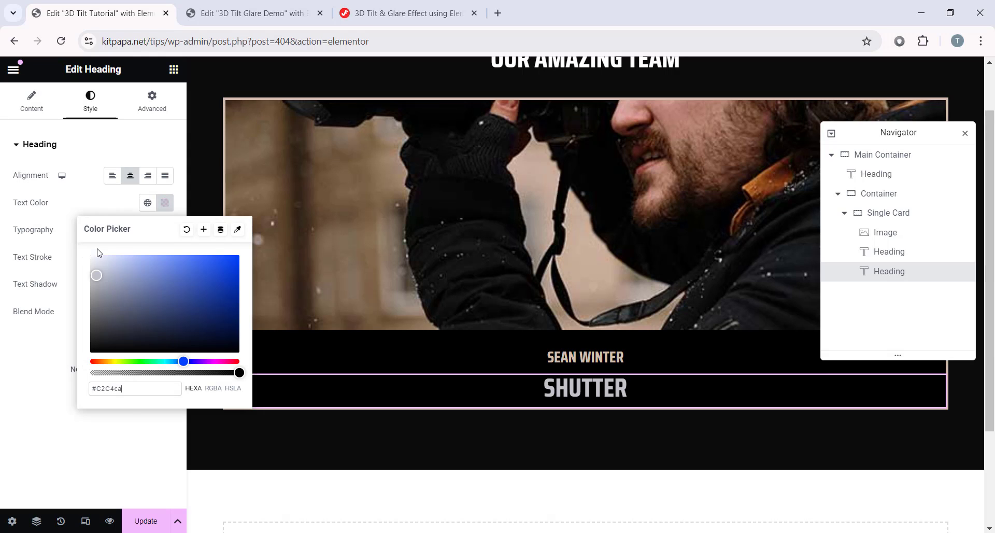
key(Return)
Step: Set the SHUTTER typography to 17 px size with 2.6 px letter spacing
click(166, 234)
double_click(129, 335)
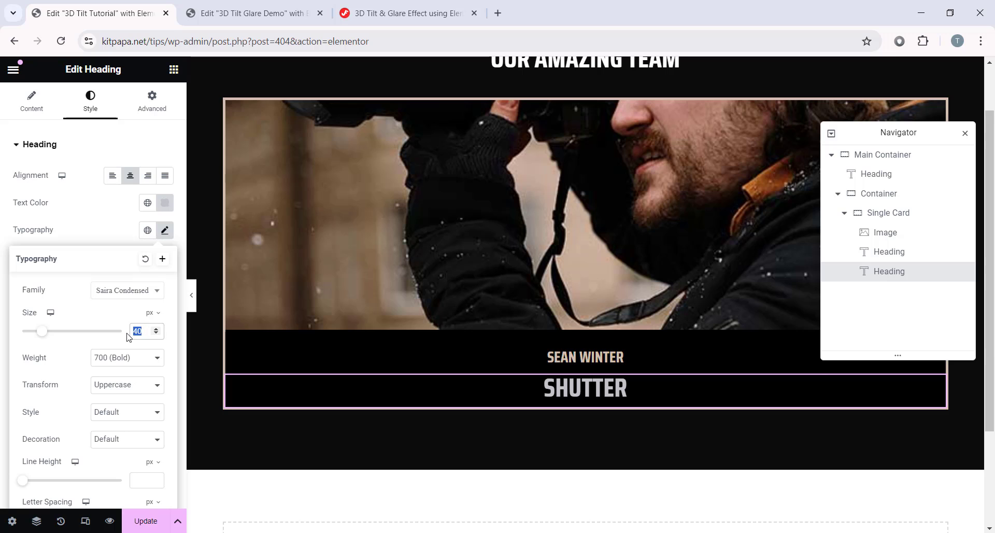
text(17)
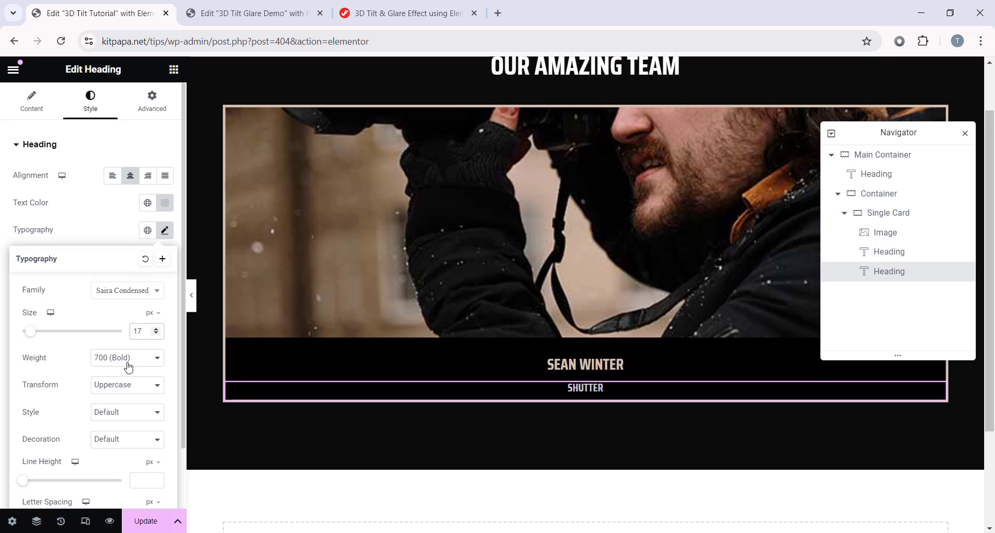
scroll(57, 414, down, 1)
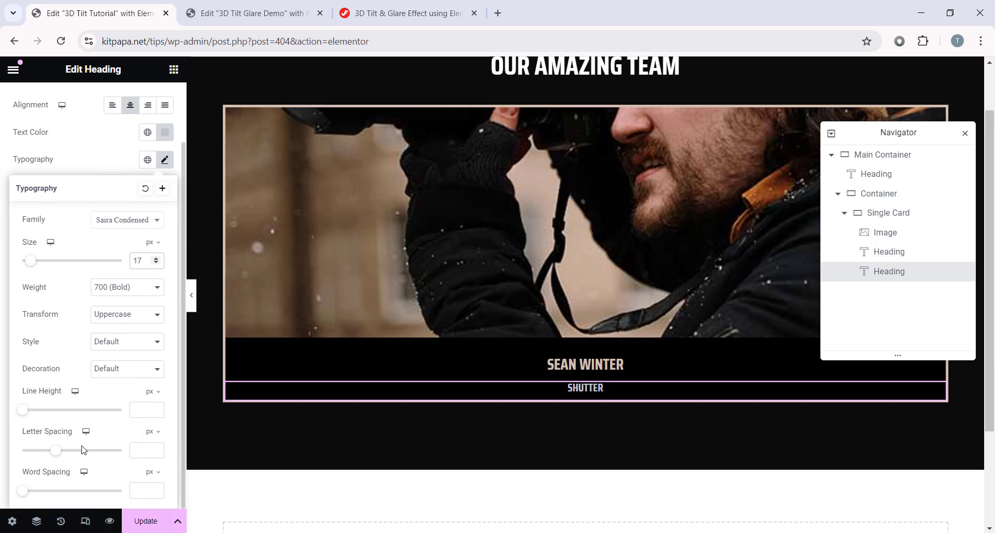
click(140, 449)
text(2.6)
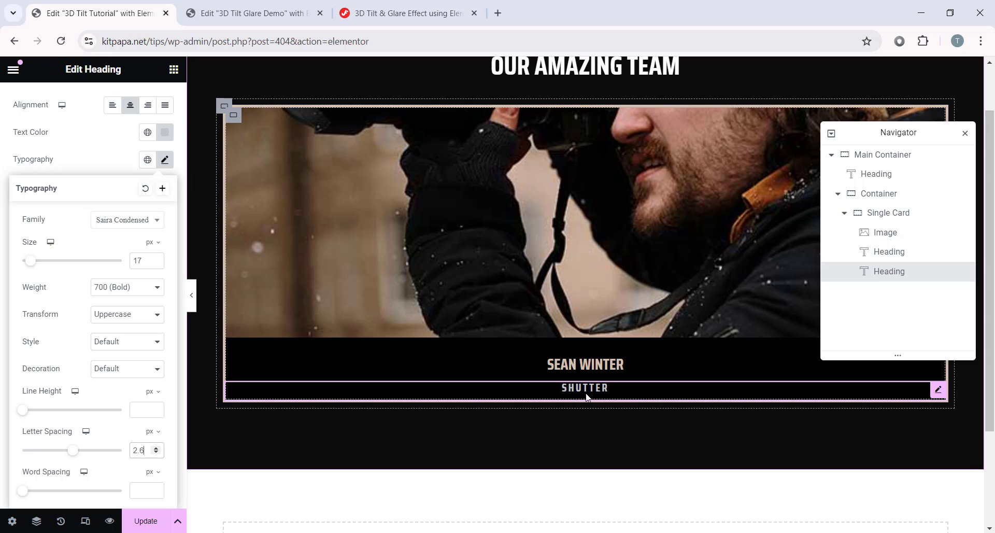
click(165, 159)
click(152, 101)
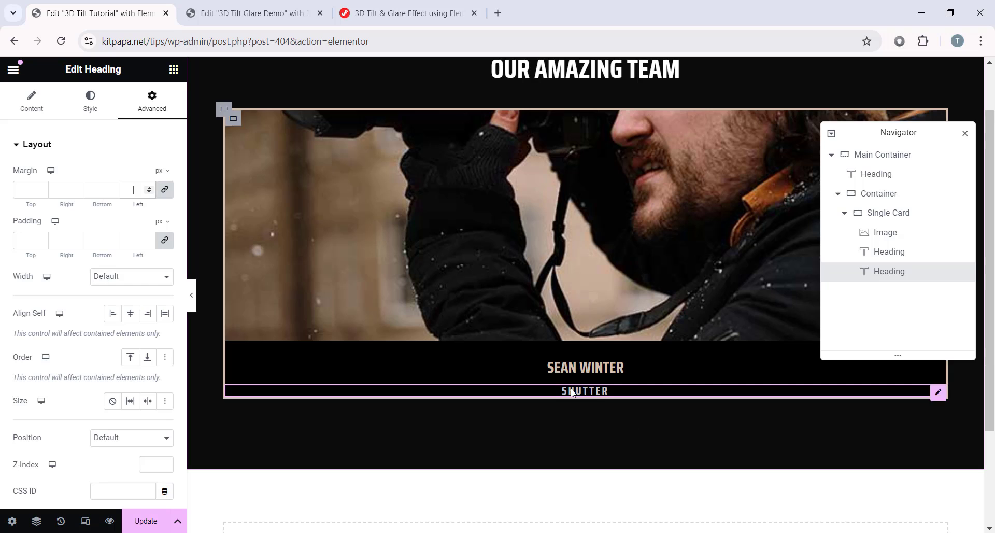
Step: Search widgets for 'soc' and place a Social Icons widget below the SHUTTER heading
click(174, 70)
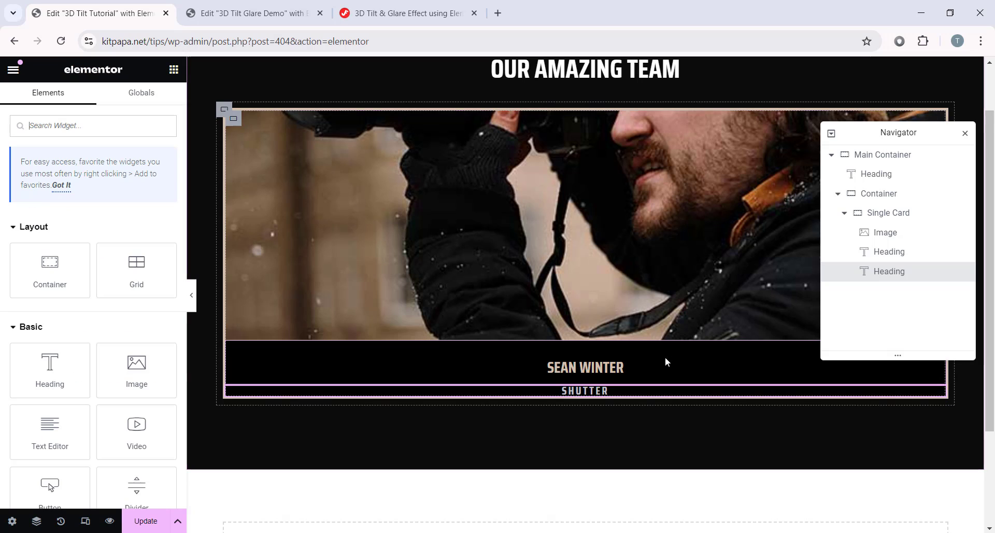
scroll(82, 378, down, 3)
scroll(70, 363, up, 3)
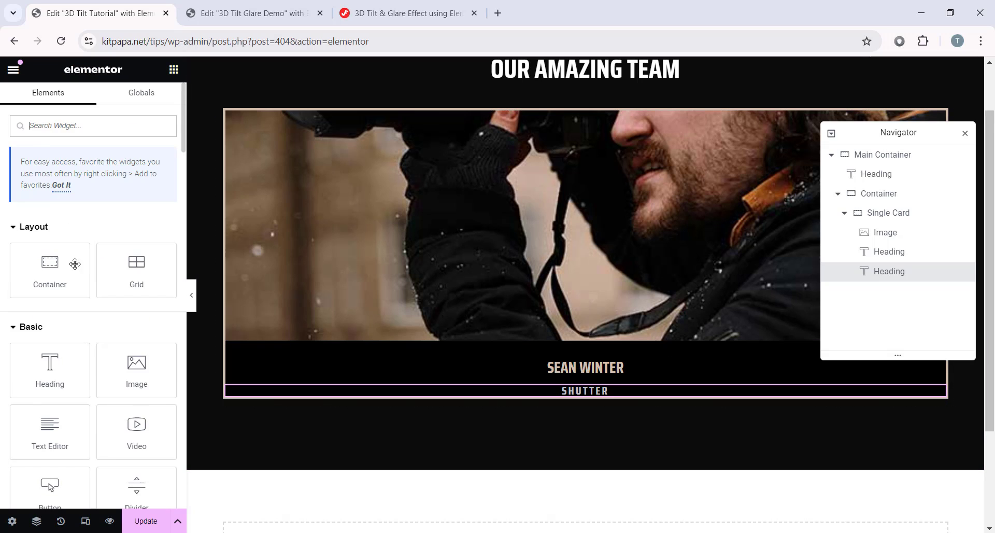
click(56, 126)
text(social)
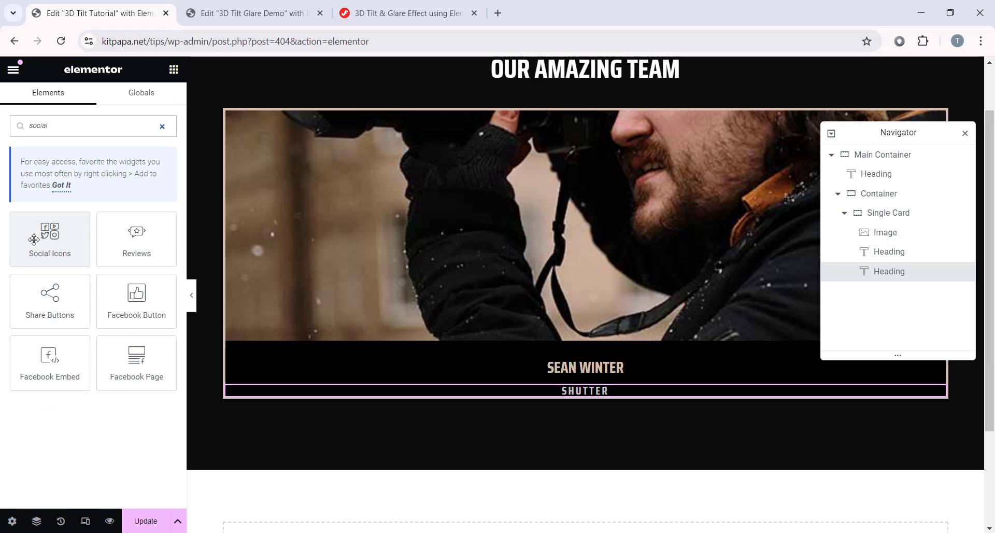
drag(32, 241, 590, 390)
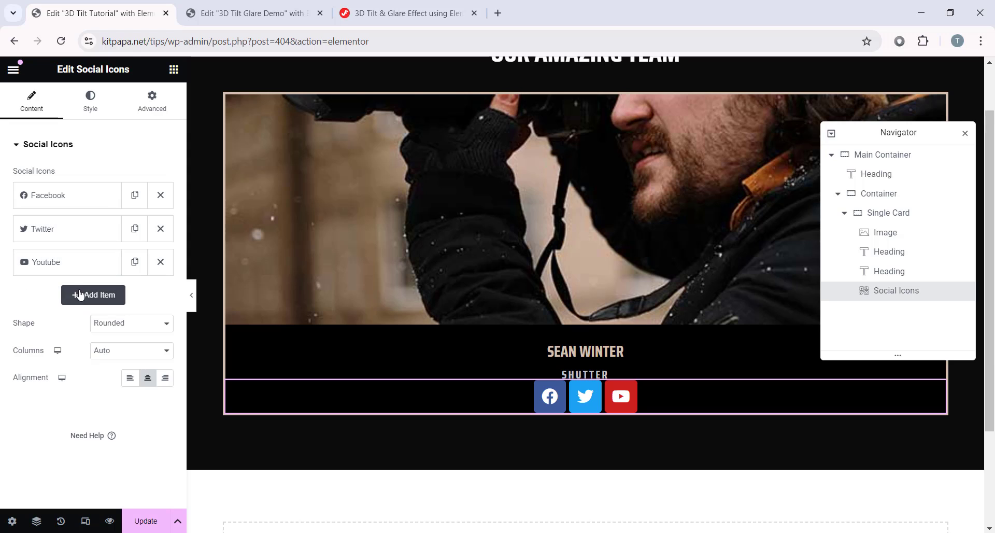
Step: Add a fourth icon item to the social icons row
click(95, 296)
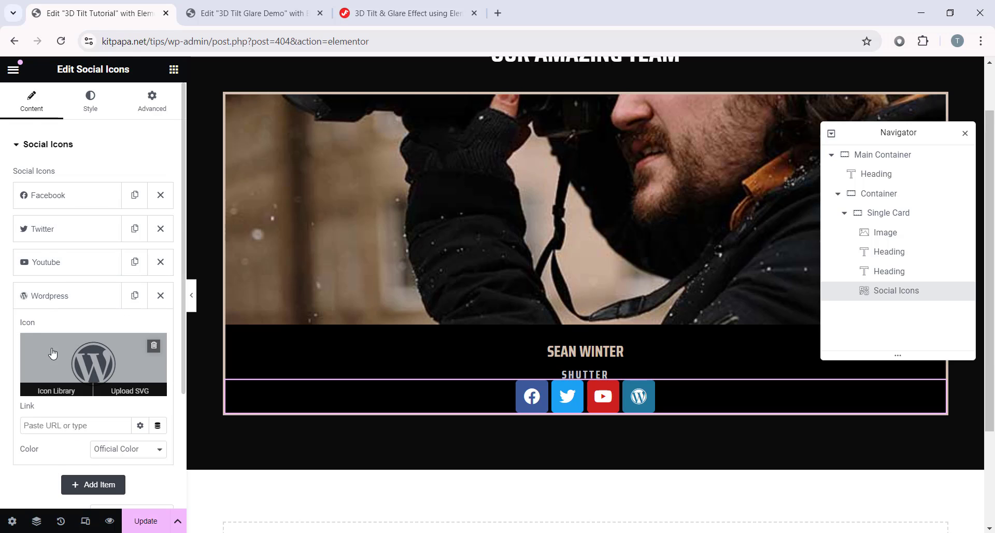
scroll(52, 359, down, 1)
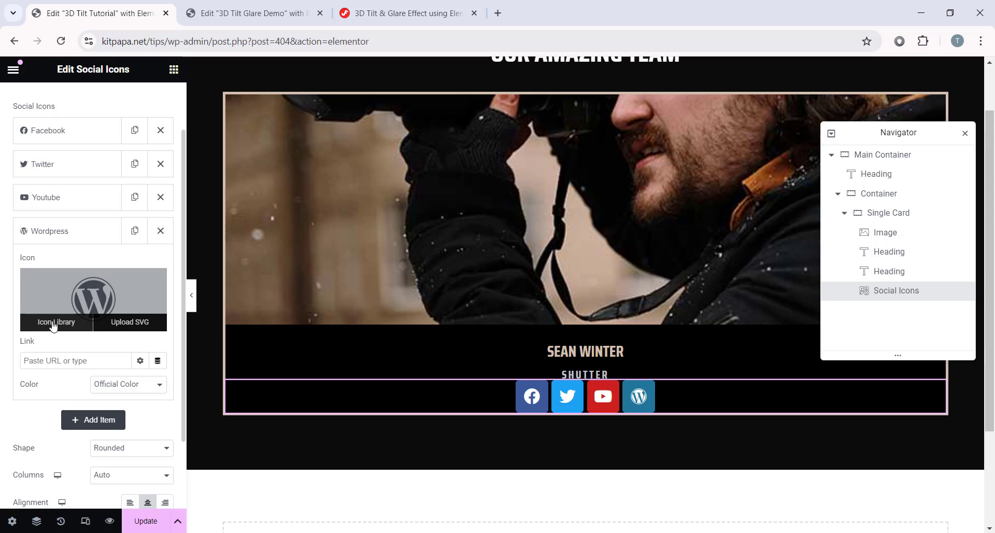
click(51, 325)
Step: Replace the fourth social icon with Instagram from the icon library
click(437, 122)
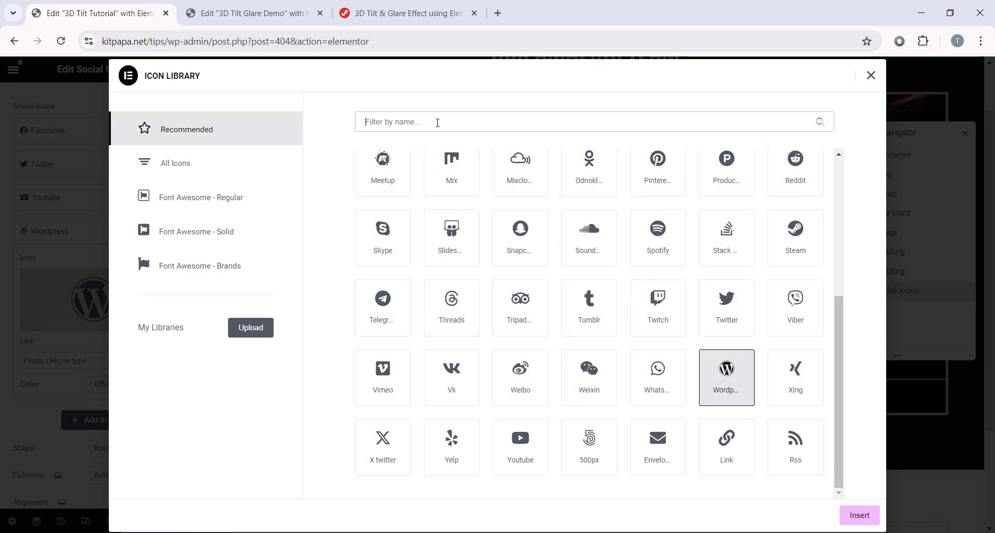
text(insta)
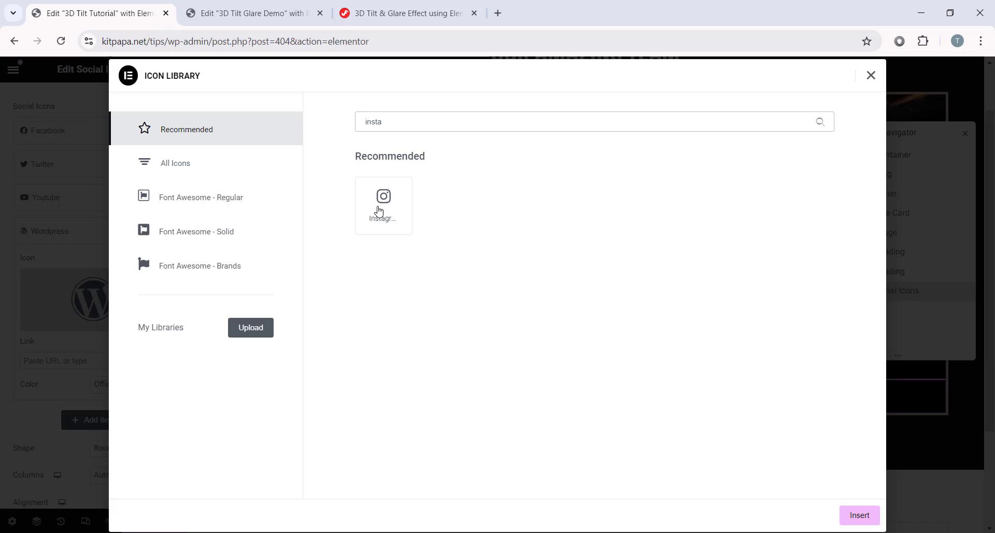
click(393, 212)
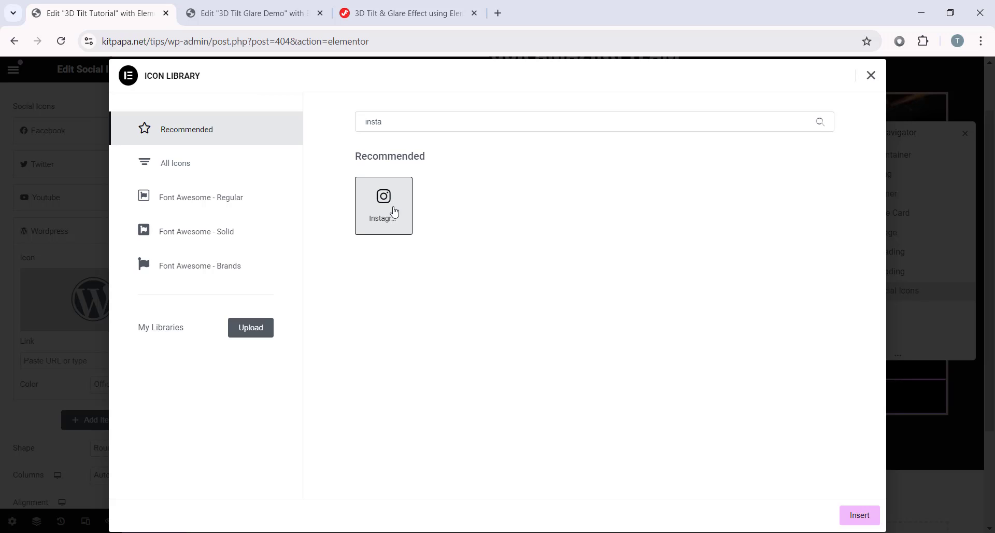
click(868, 520)
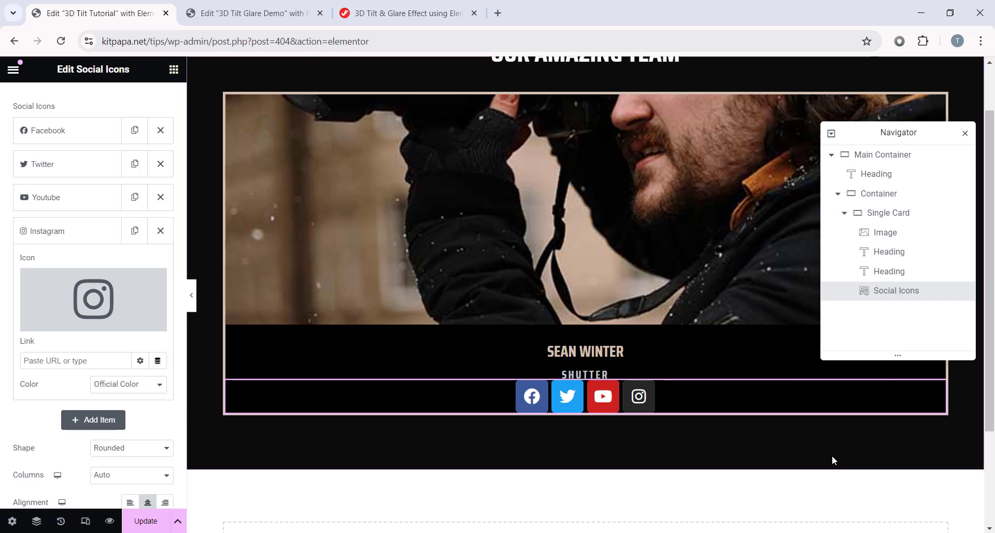
click(69, 235)
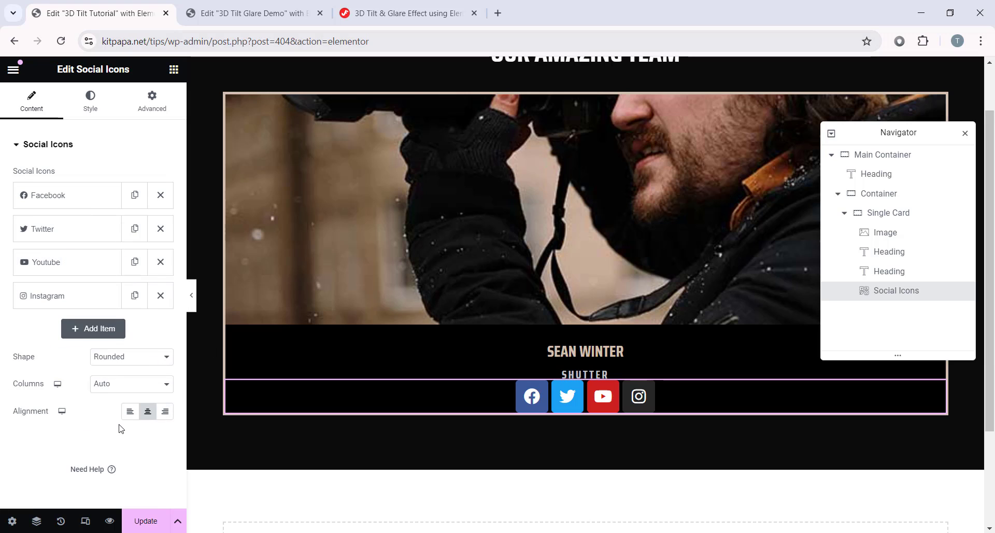
Step: Set the social icons' colour to Custom with a fully transparent primary colour
click(100, 105)
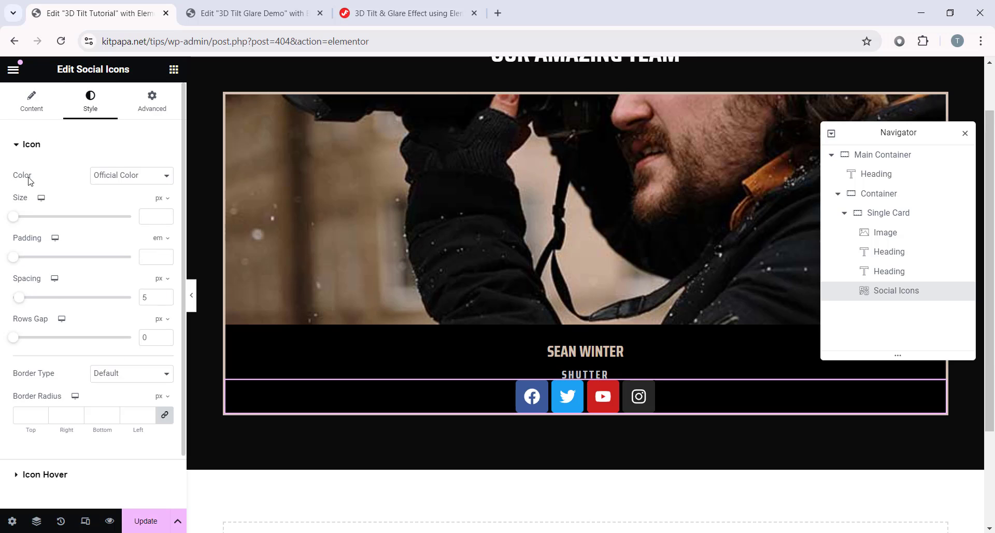
click(127, 176)
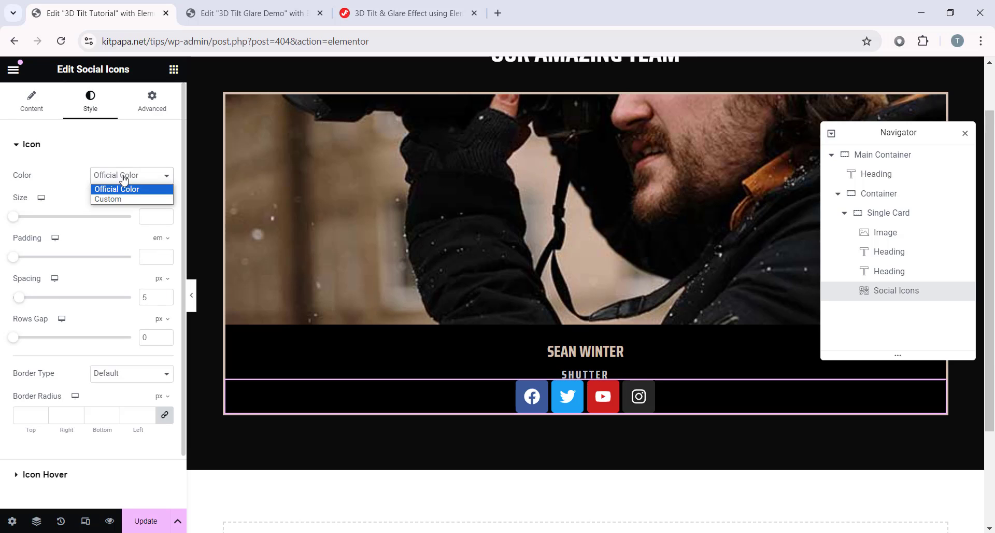
click(134, 199)
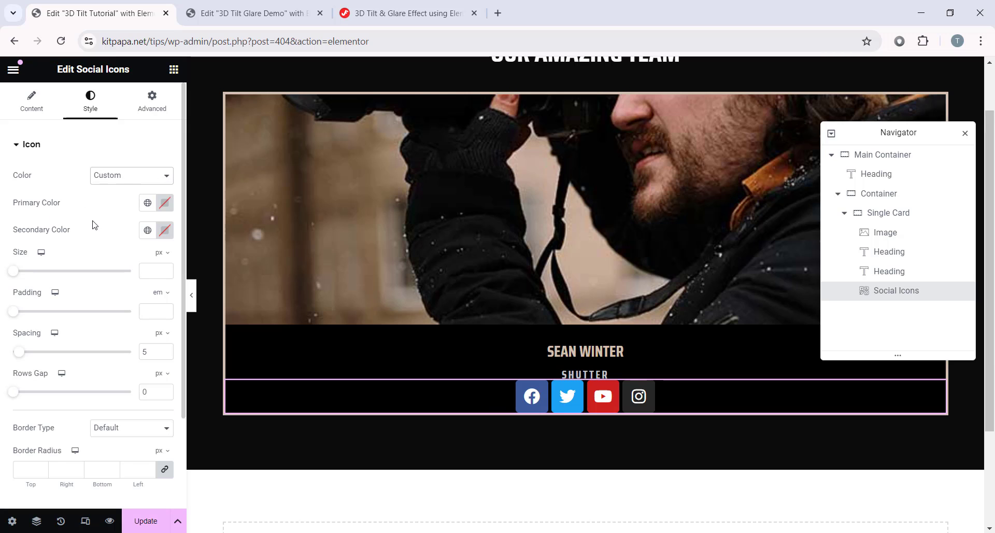
click(164, 202)
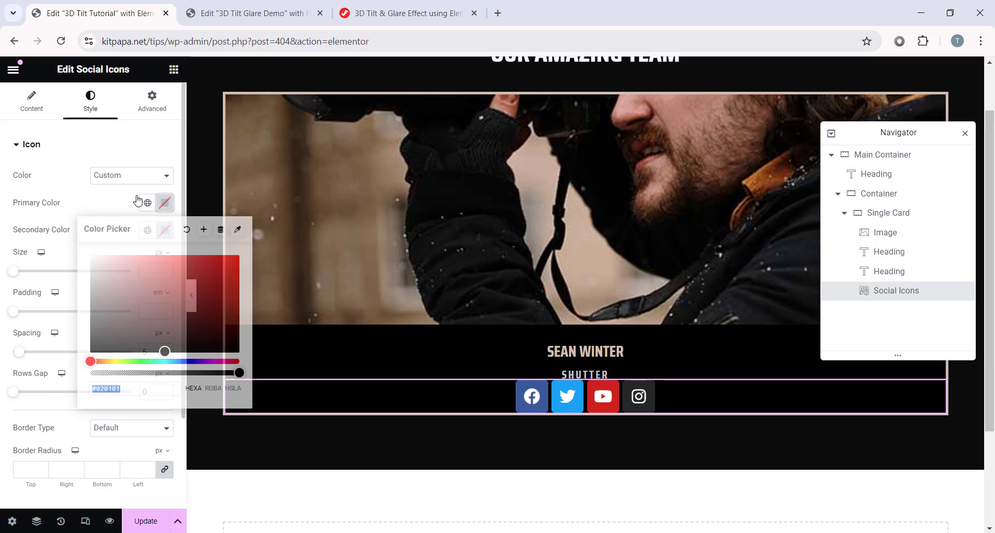
click(112, 383)
drag(239, 373, 83, 374)
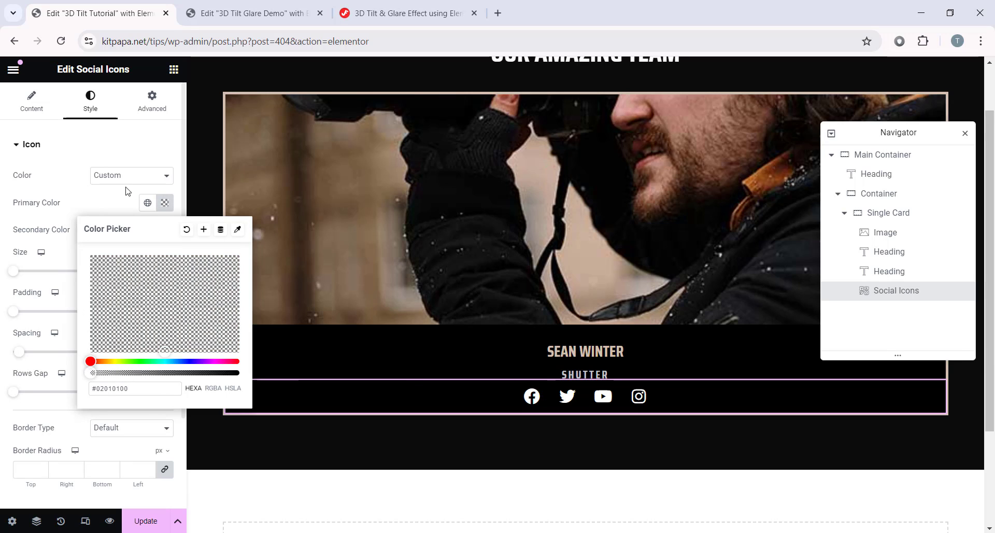
click(166, 207)
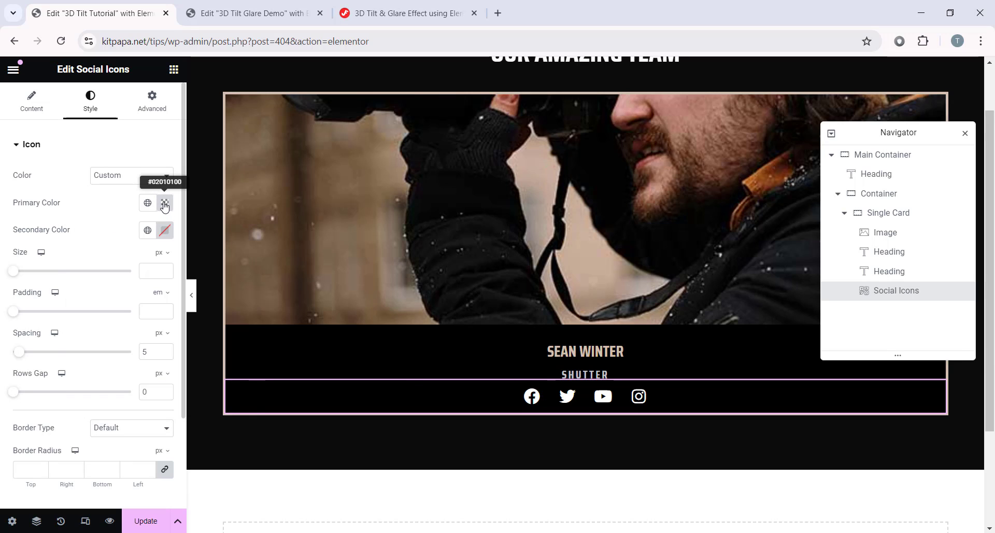
Step: Make the icons' secondary colour #C2C4CA and their size 16
click(164, 230)
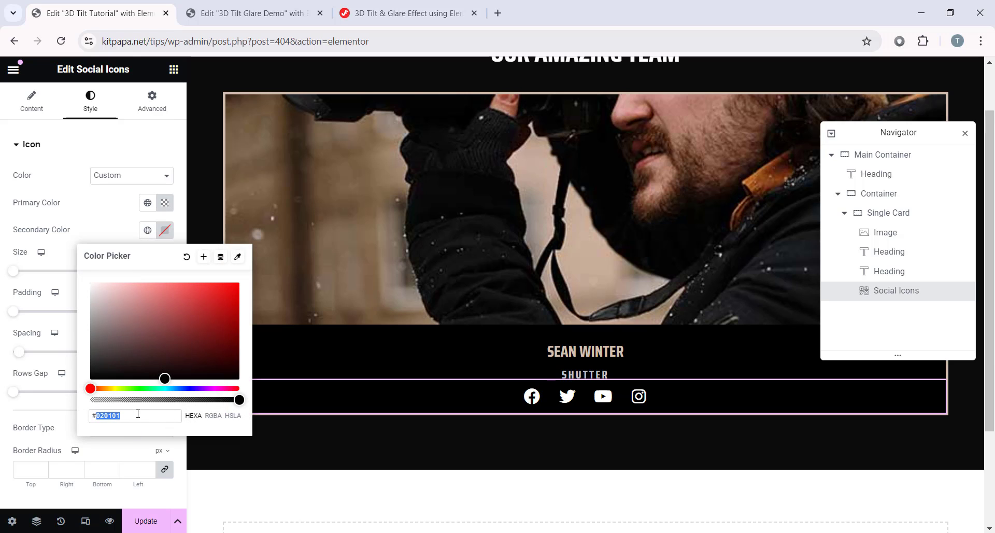
text(#c2c4ca)
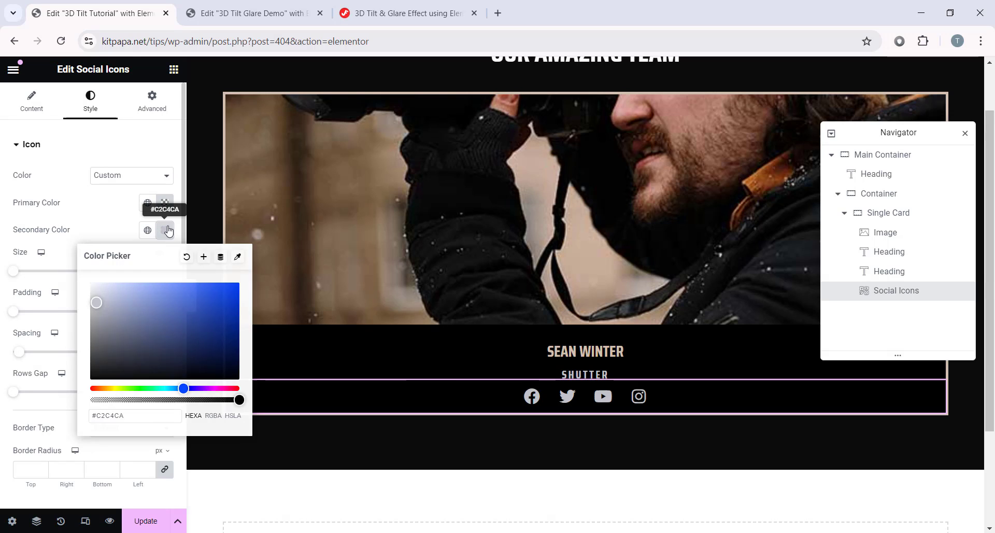
click(165, 230)
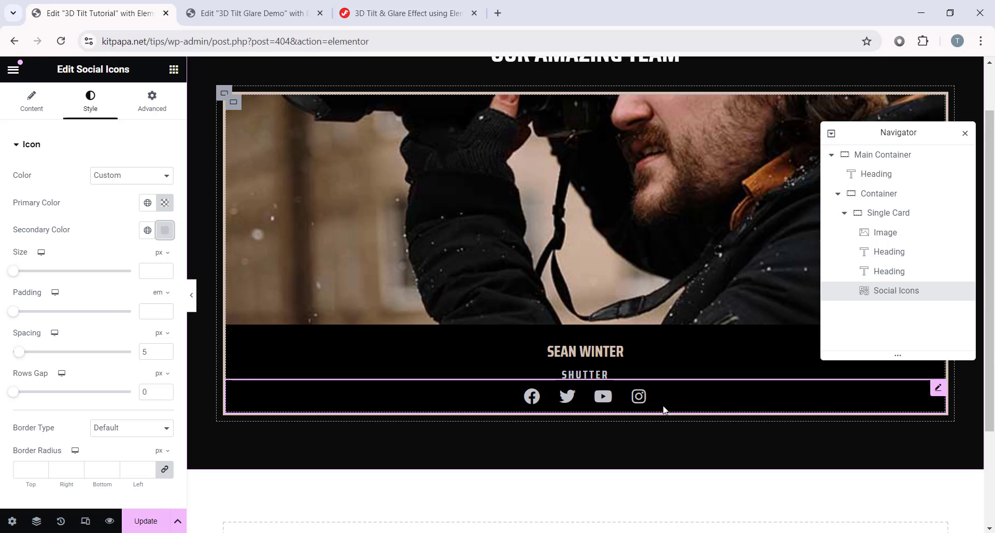
click(156, 271)
text(16)
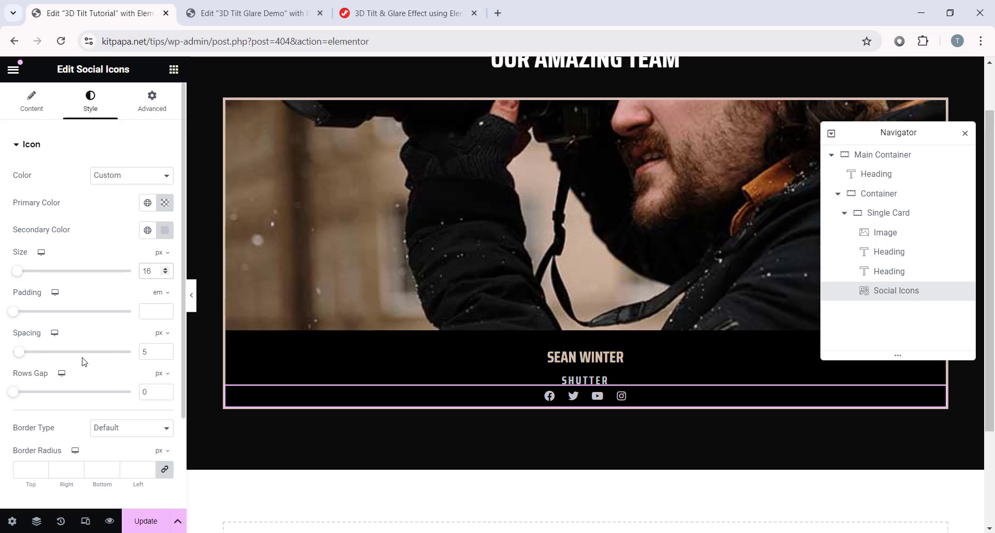
text(0)
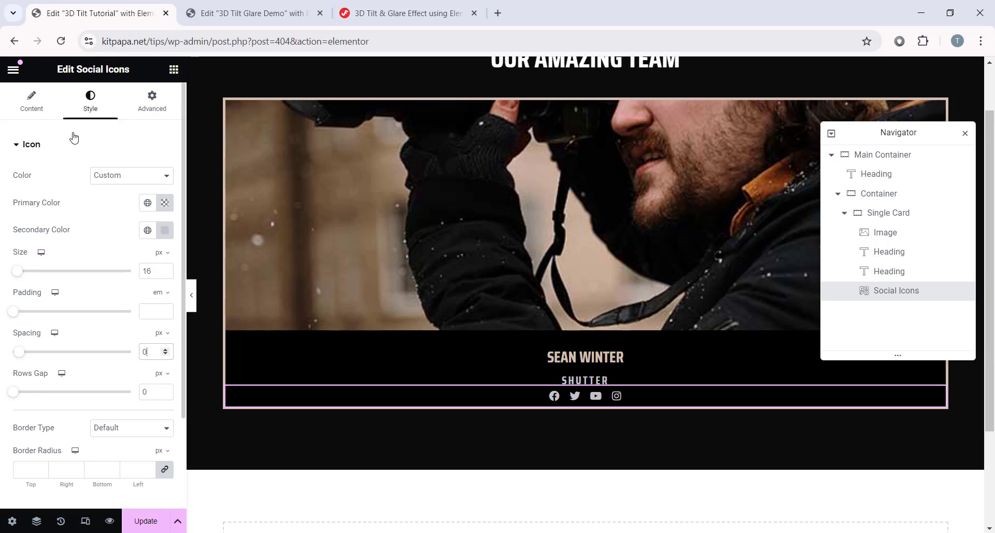
Step: Give the social icons a -20 bottom margin and preview the card
click(165, 106)
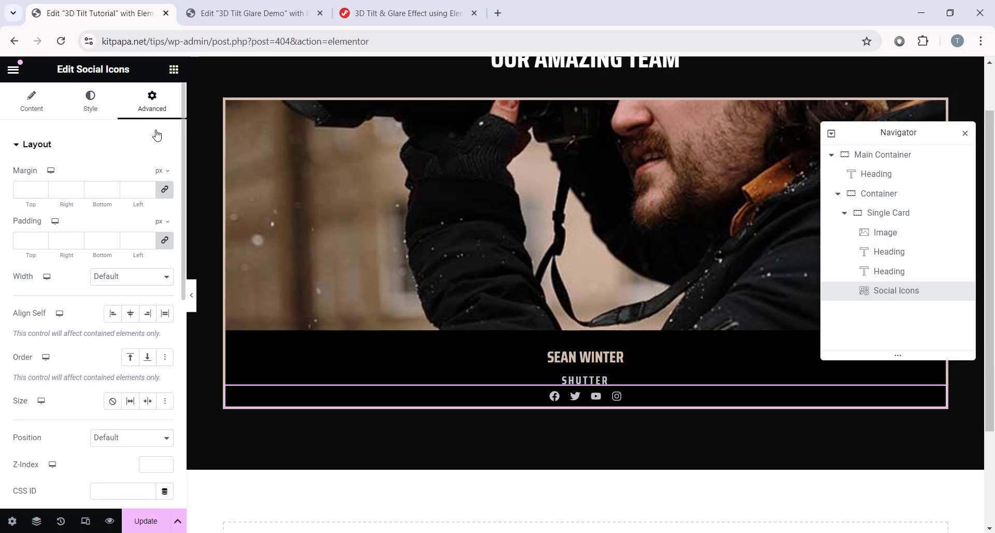
click(165, 190)
text(-20)
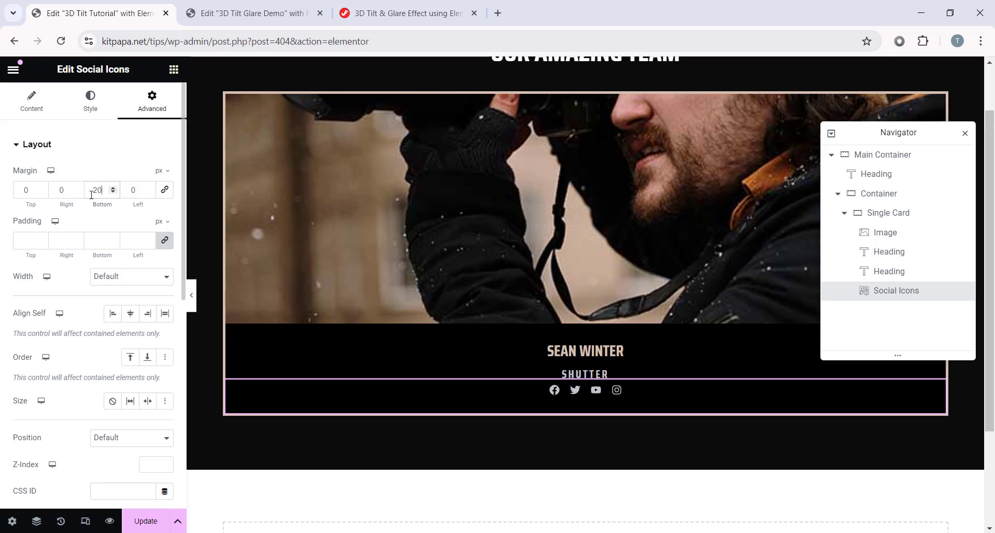
click(844, 212)
click(188, 294)
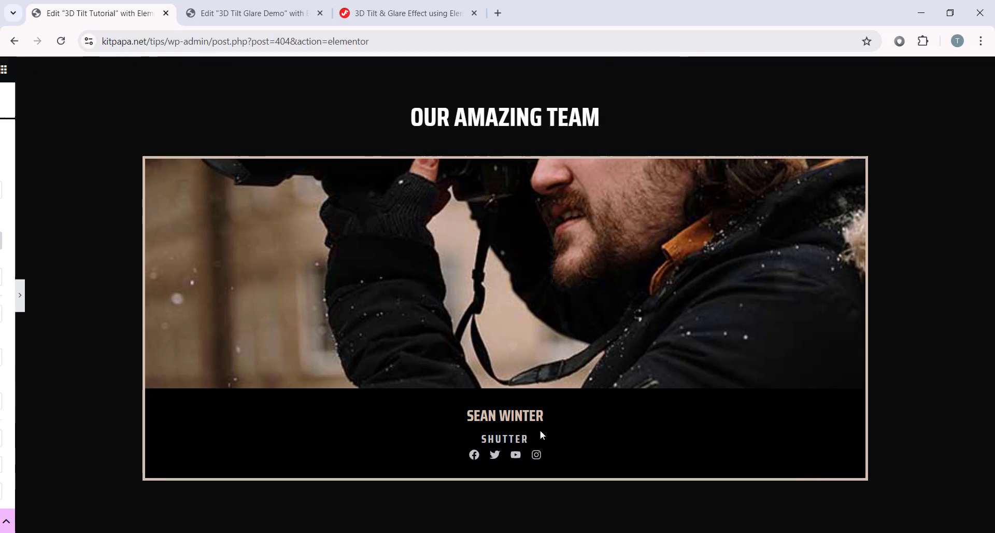
click(6, 294)
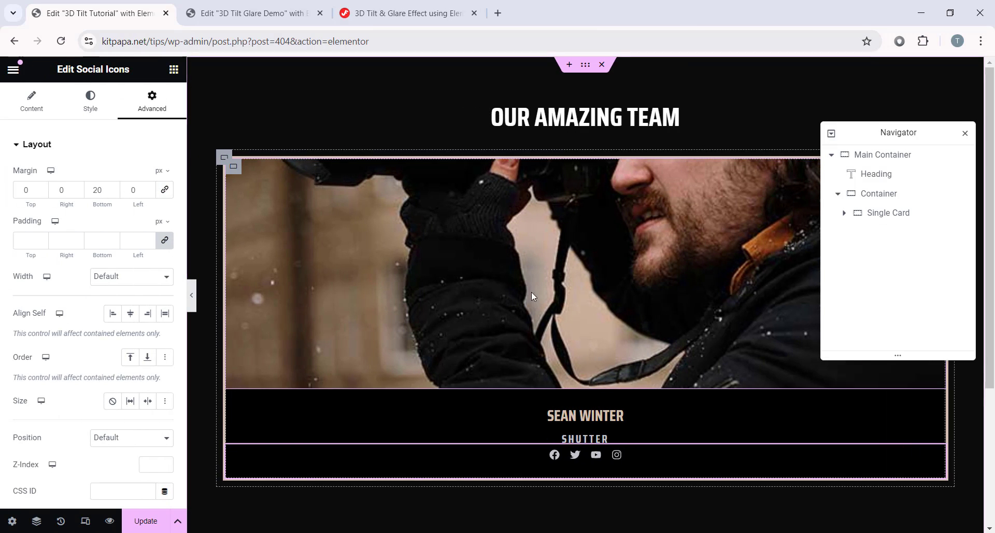
Step: Duplicate the Single Card twice in the Navigator to make three cards
click(873, 218)
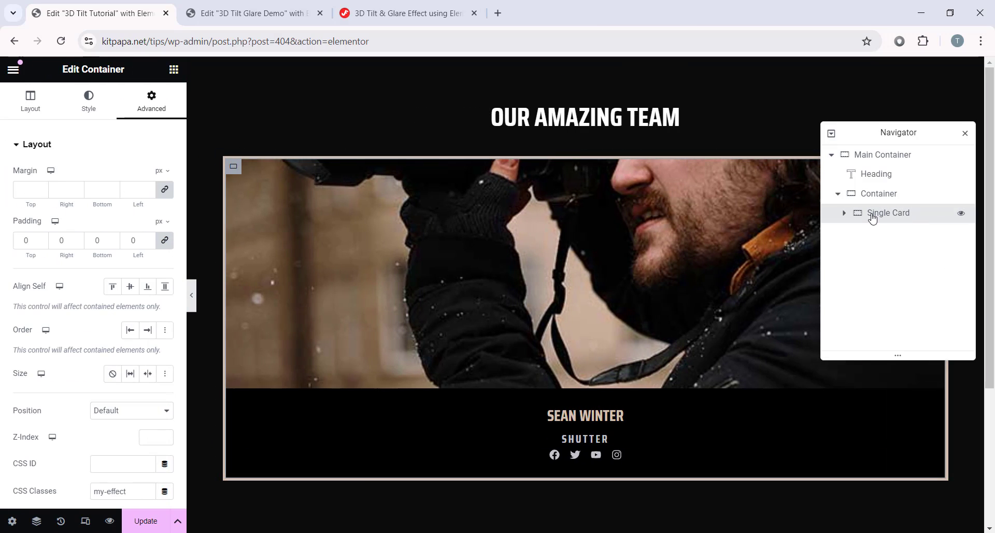
right_click(873, 219)
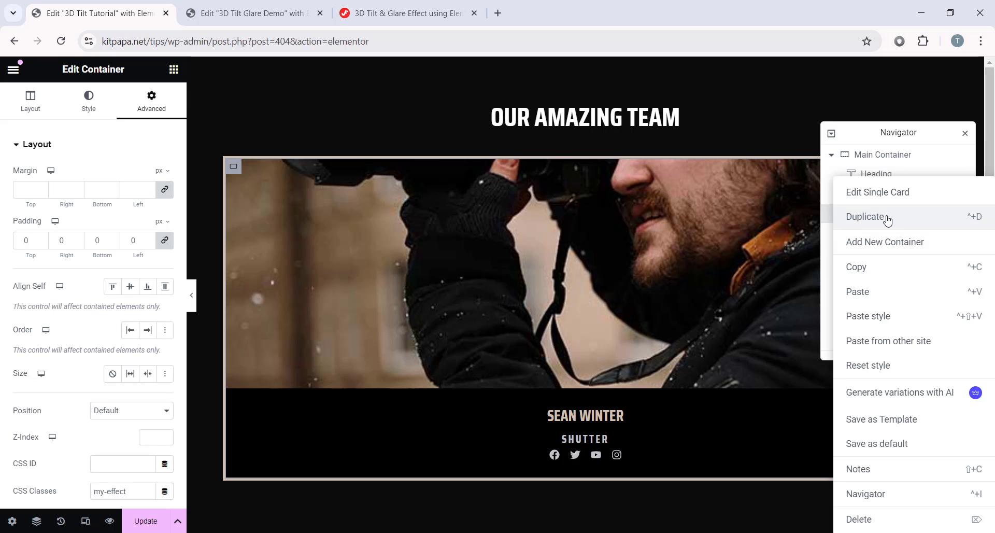
click(875, 233)
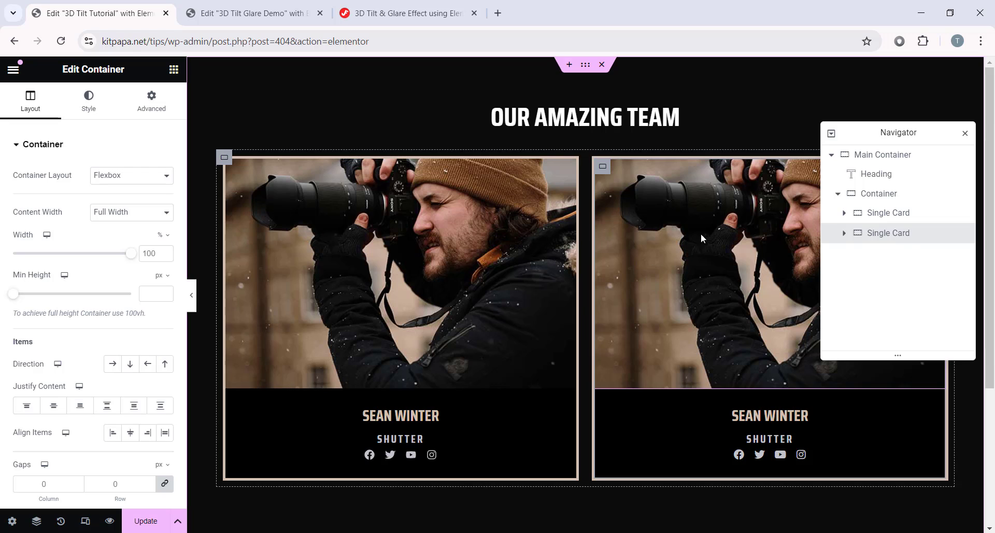
right_click(893, 234)
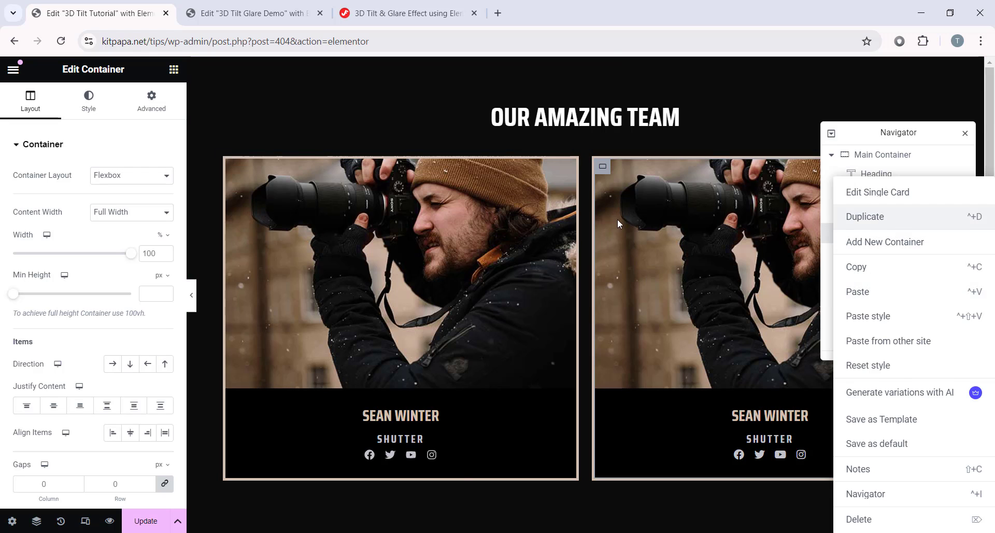
click(875, 216)
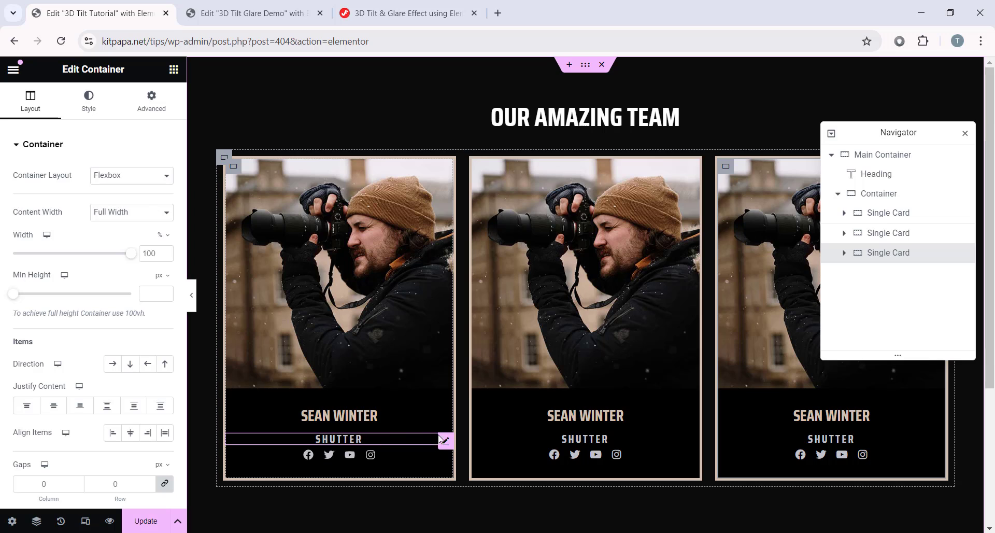
Step: Give the first card's SHUTTER heading a 10 px bottom margin
click(445, 441)
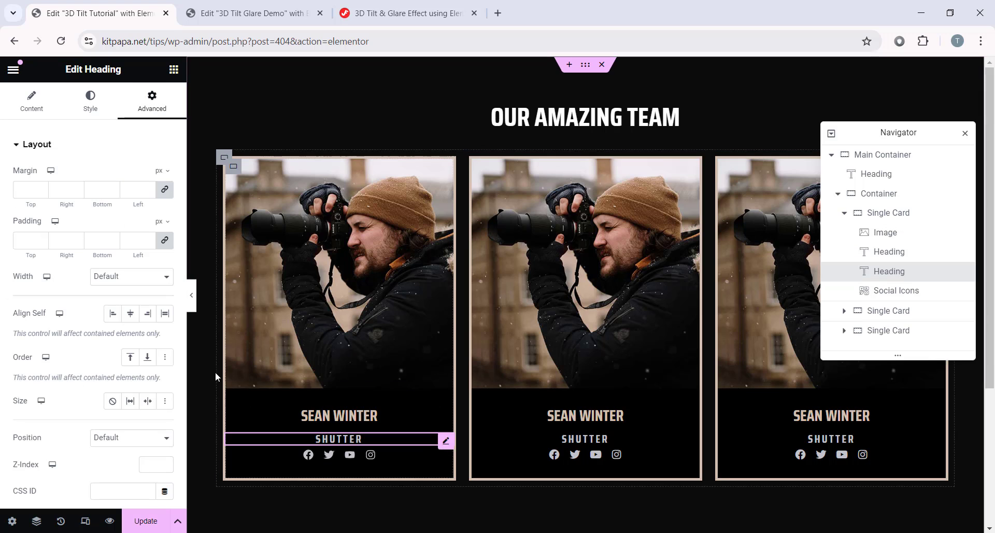
click(165, 190)
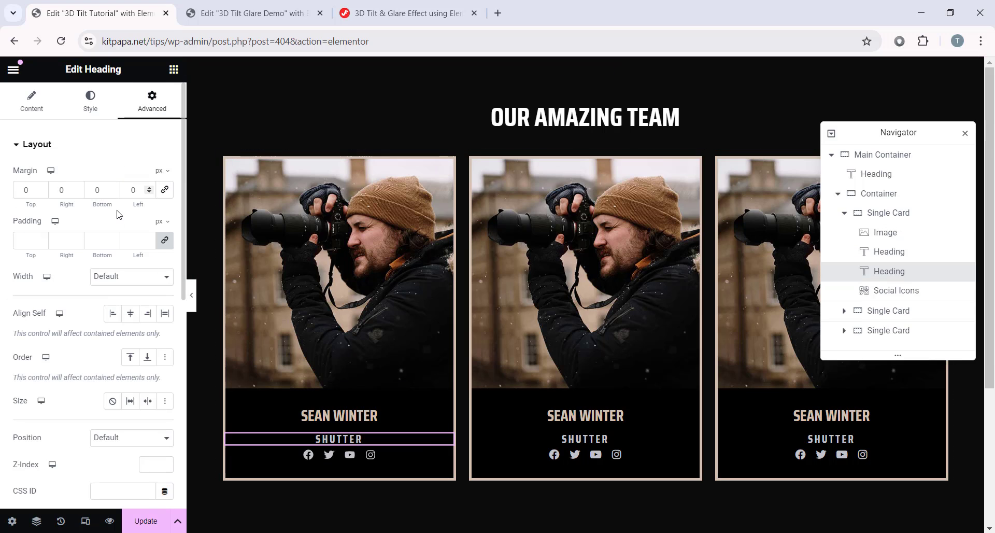
click(96, 191)
text(10)
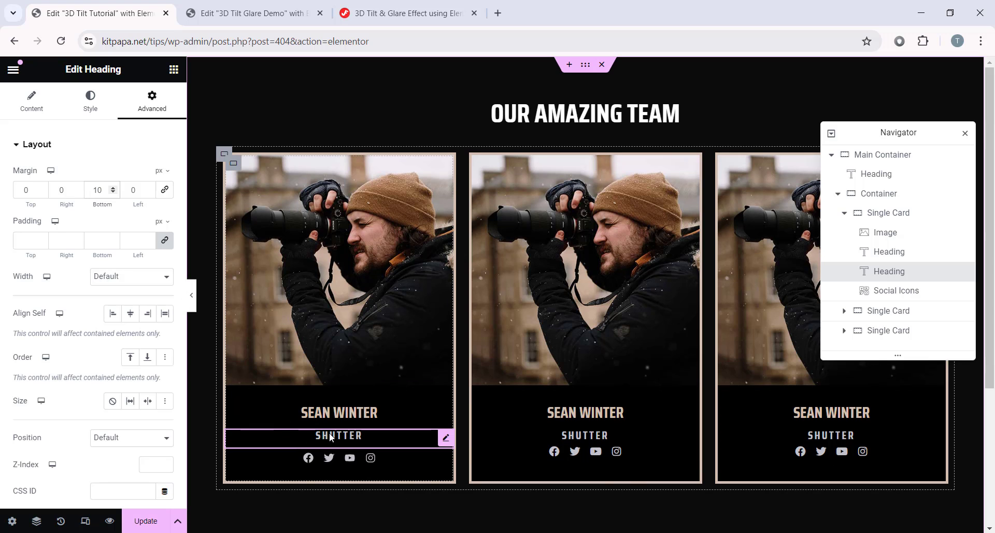
Step: Copy that heading's style and paste it onto the other two cards' SHUTTER headings
right_click(446, 440)
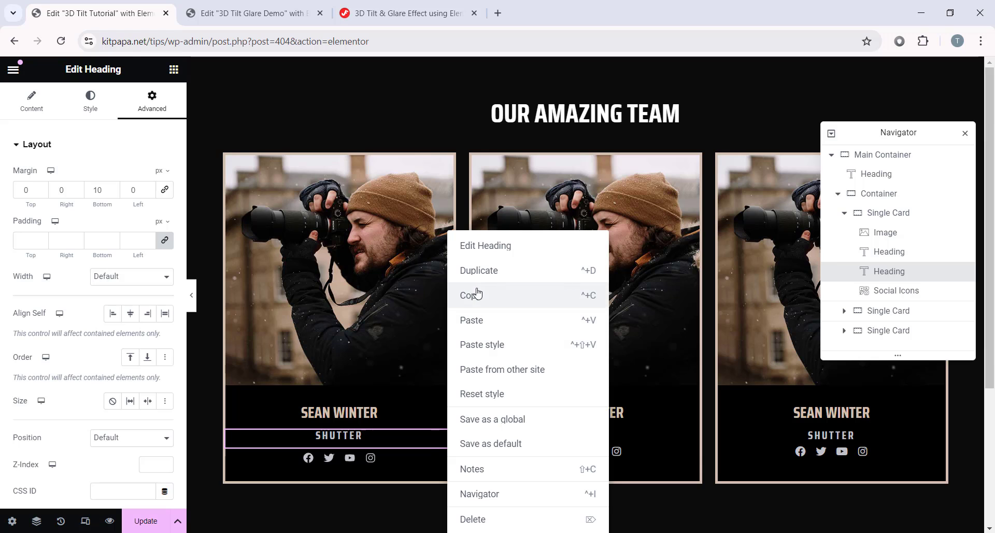
click(474, 293)
right_click(585, 440)
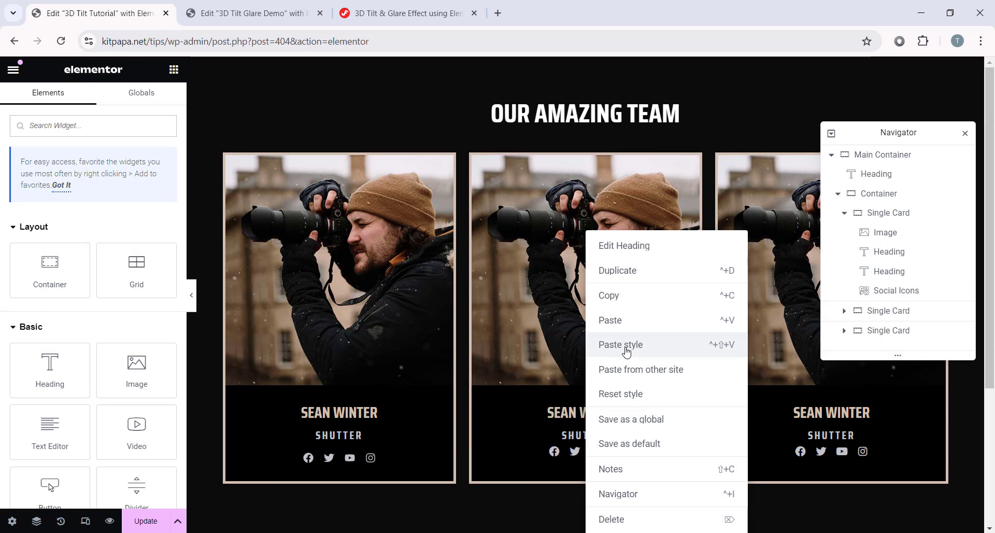
click(616, 344)
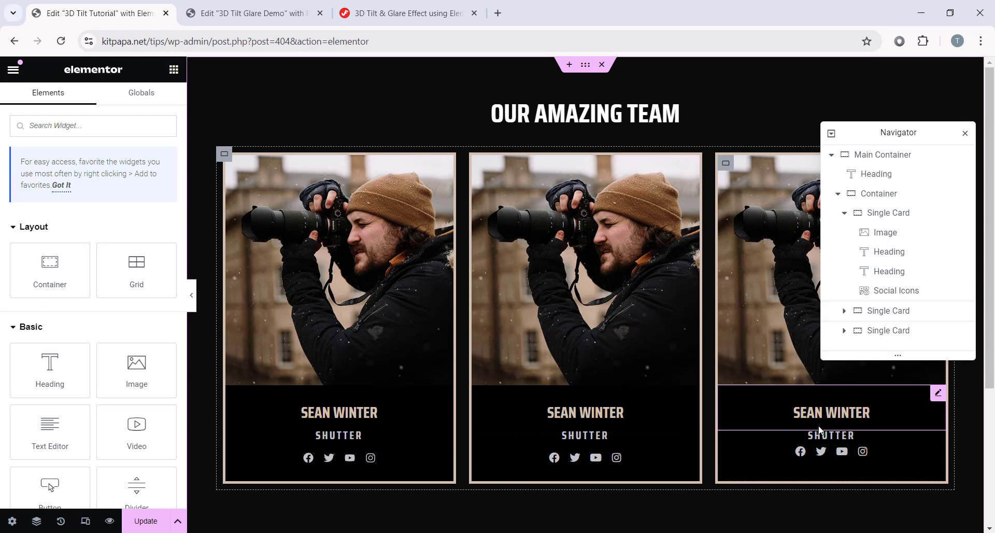
right_click(850, 435)
click(880, 346)
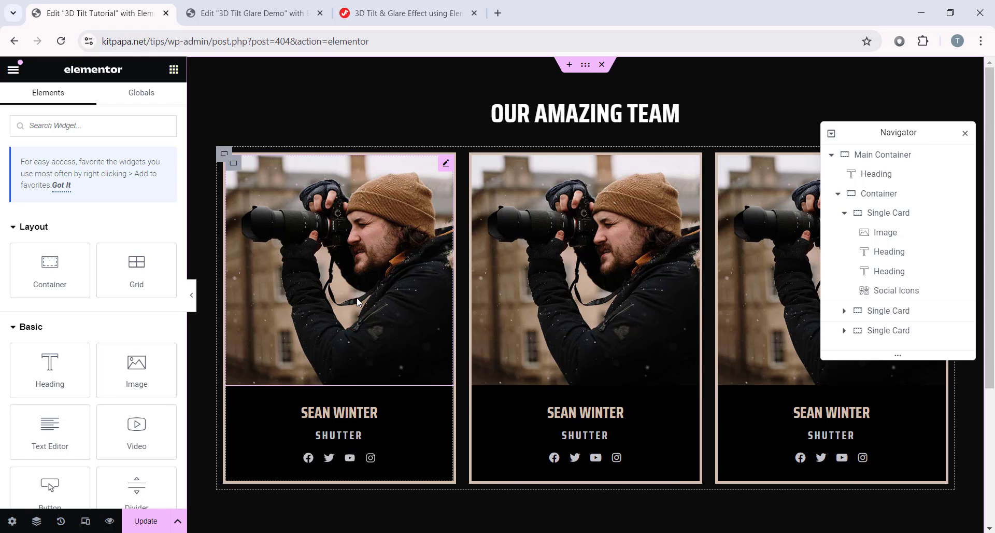
Step: Give the second card photo team2-1-2.jpg, a new member name and the role 'Fusion'
click(301, 236)
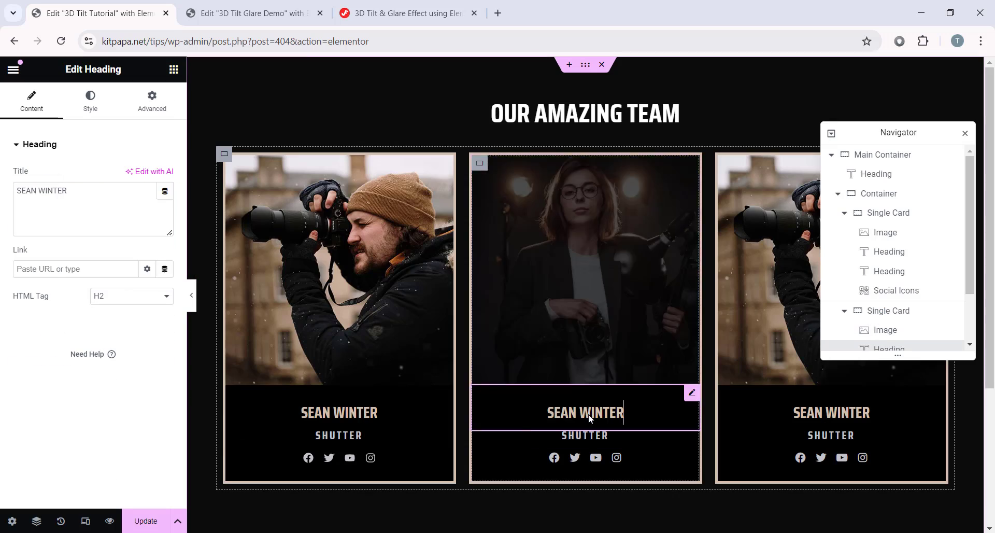
key(ctrl+a)
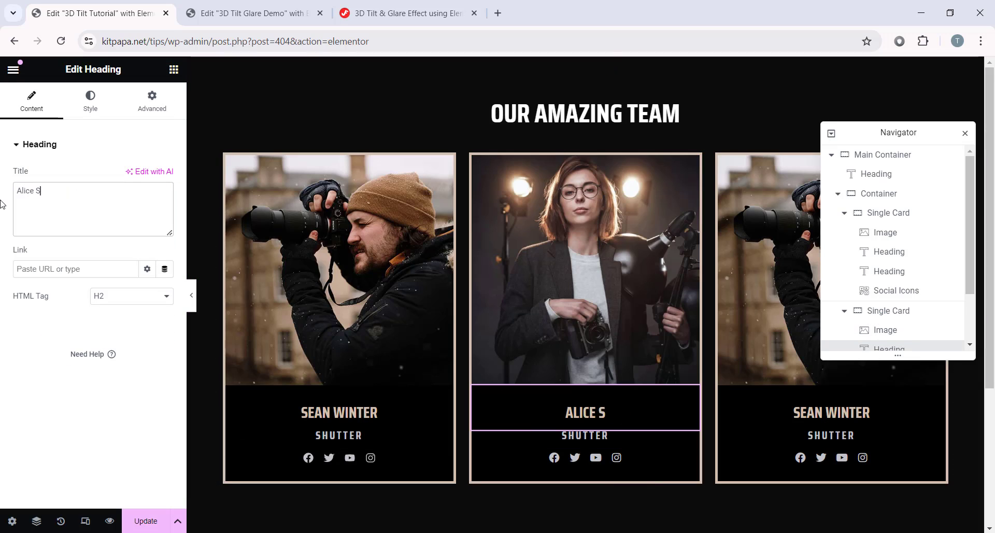
click(570, 432)
key(ctrl+a)
text(Fusion)
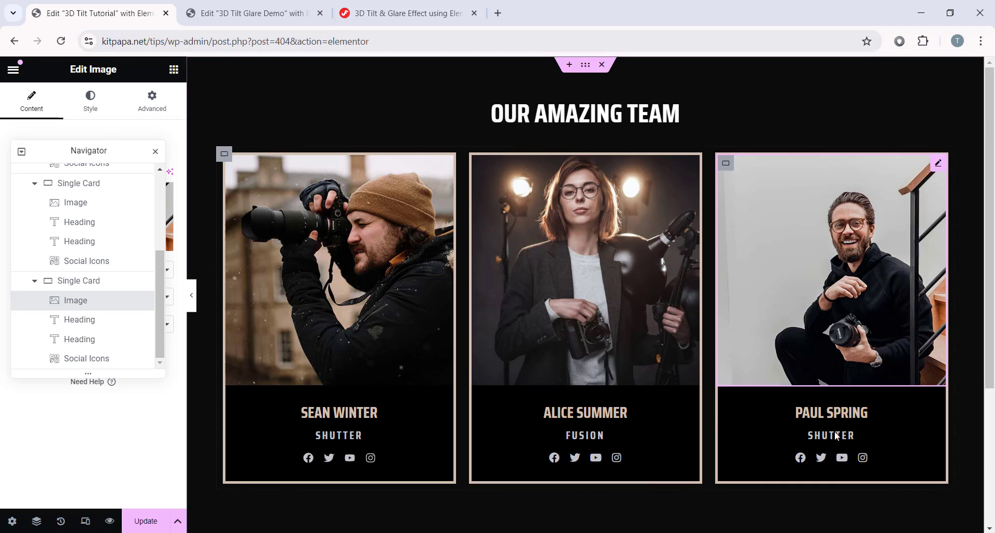
click(191, 296)
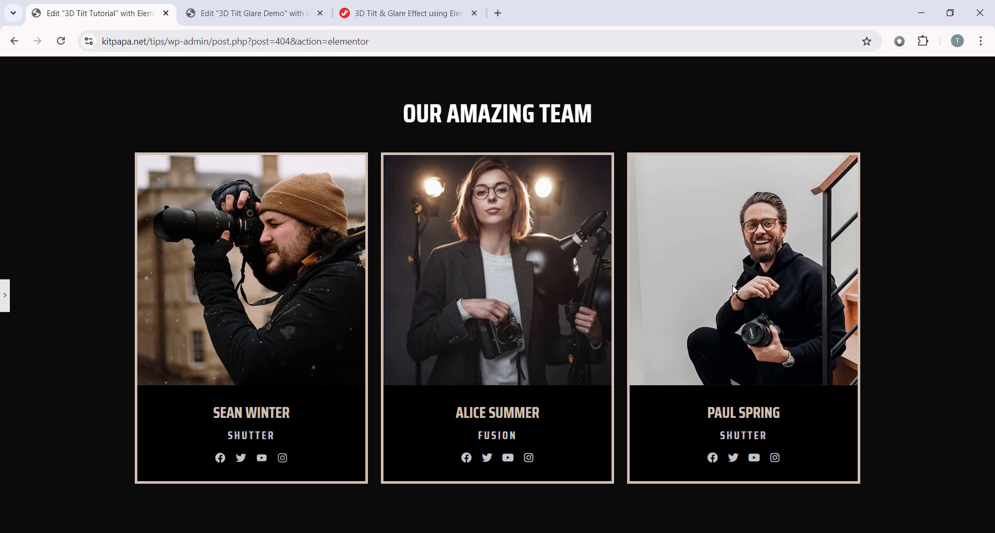
Step: Open the Business category's Capix template kit and view its live demo in mobile layout
click(4, 294)
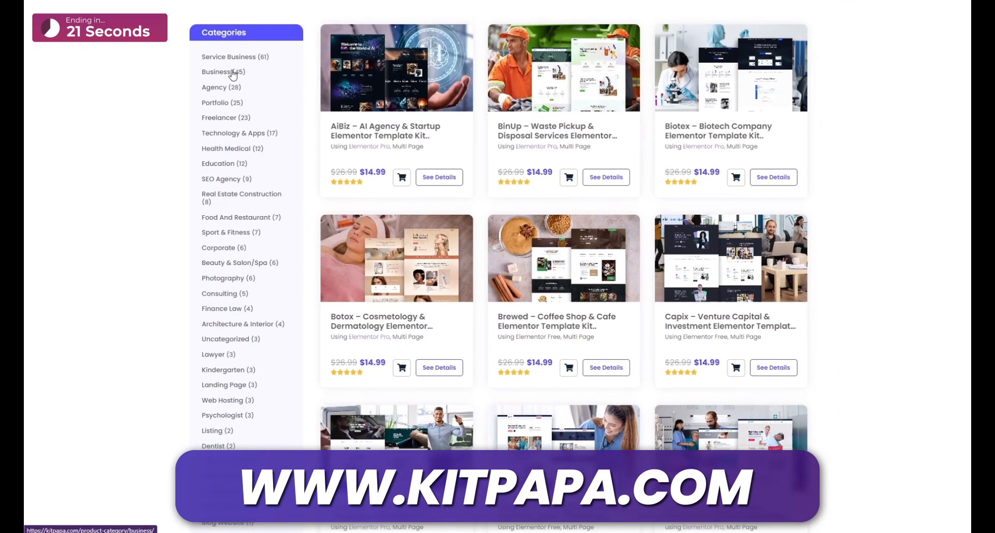
click(222, 73)
click(401, 414)
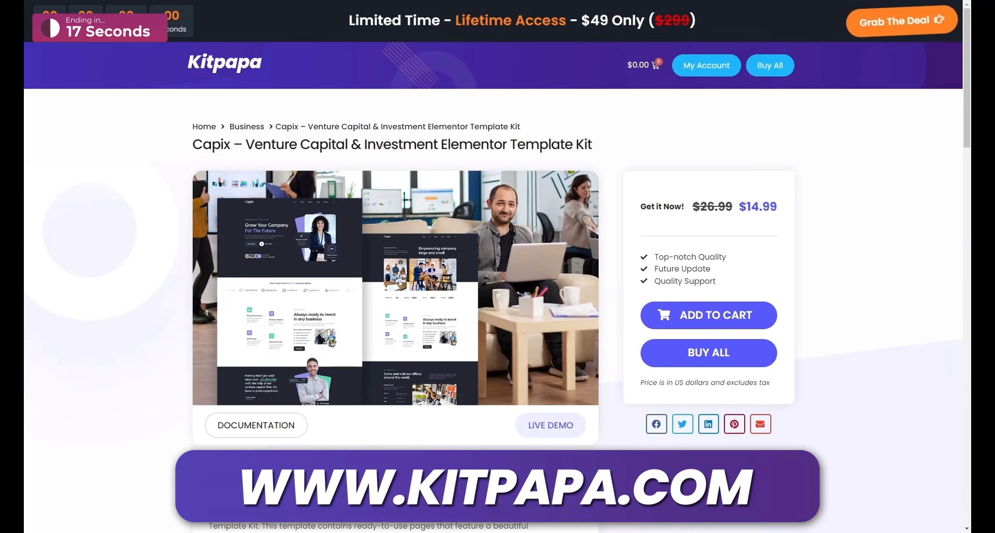
click(539, 432)
click(524, 45)
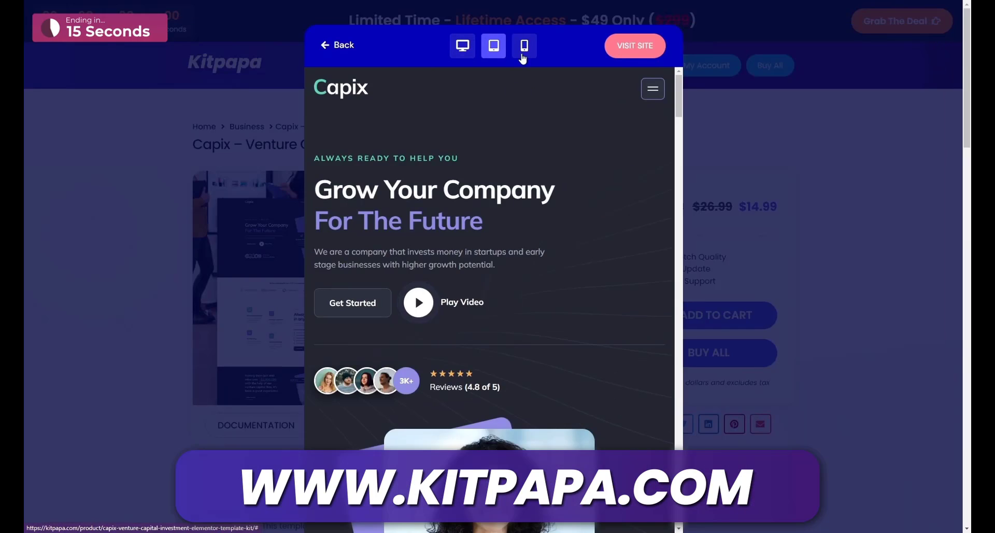
click(651, 317)
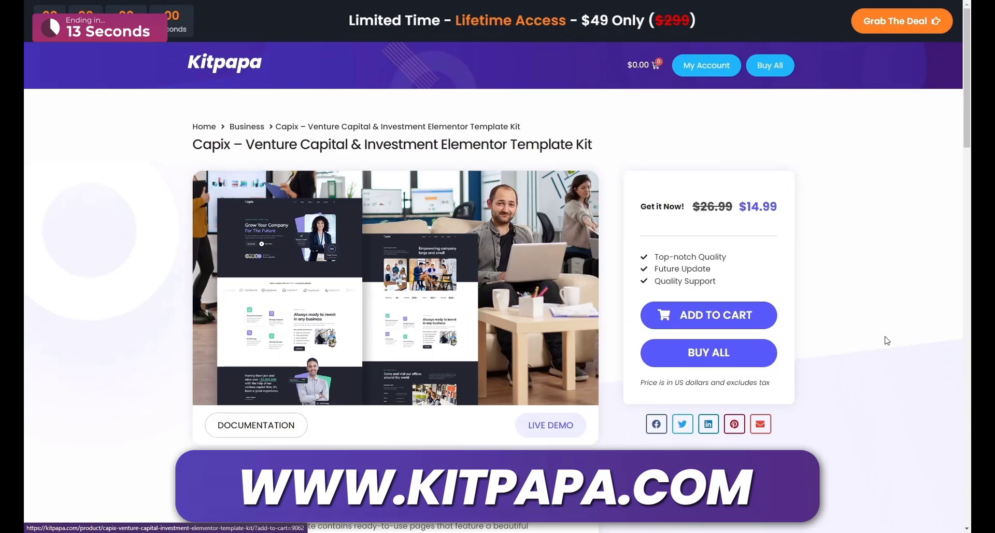
scroll(884, 340, down, 15)
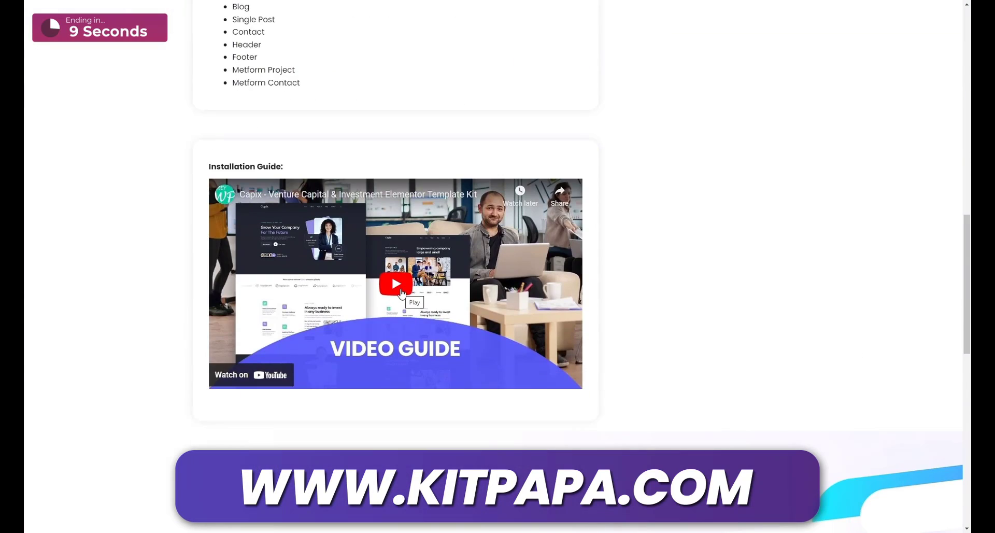
scroll(650, 260, up, 12)
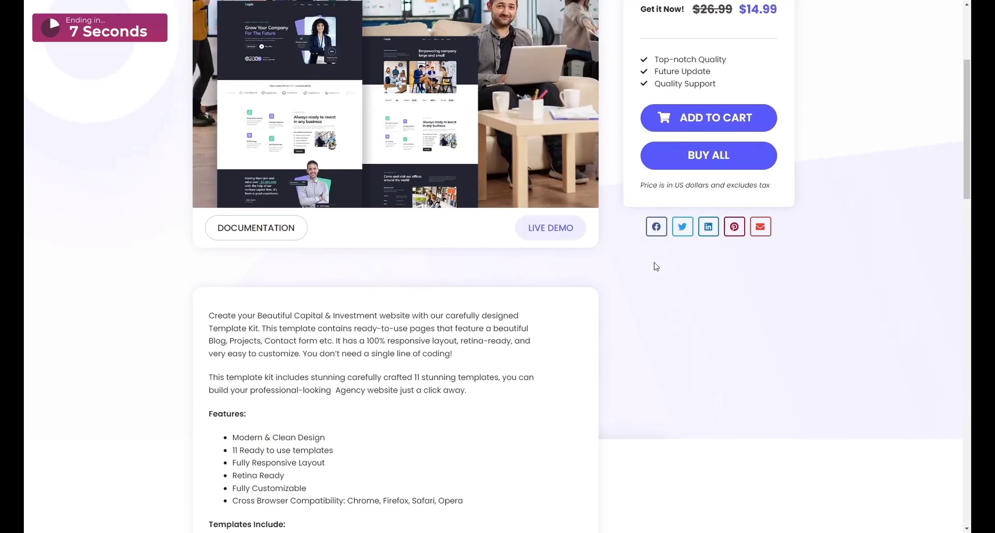
scroll(657, 275, up, 1)
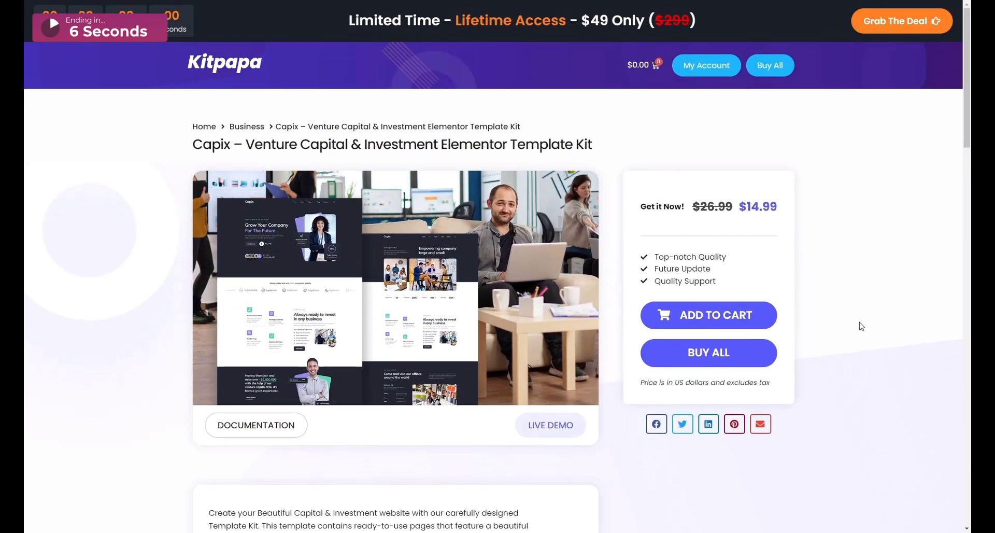
Step: Go to the BUY ALL all-access page and scroll to the plan comparison table
click(711, 367)
scroll(711, 367, down, 8)
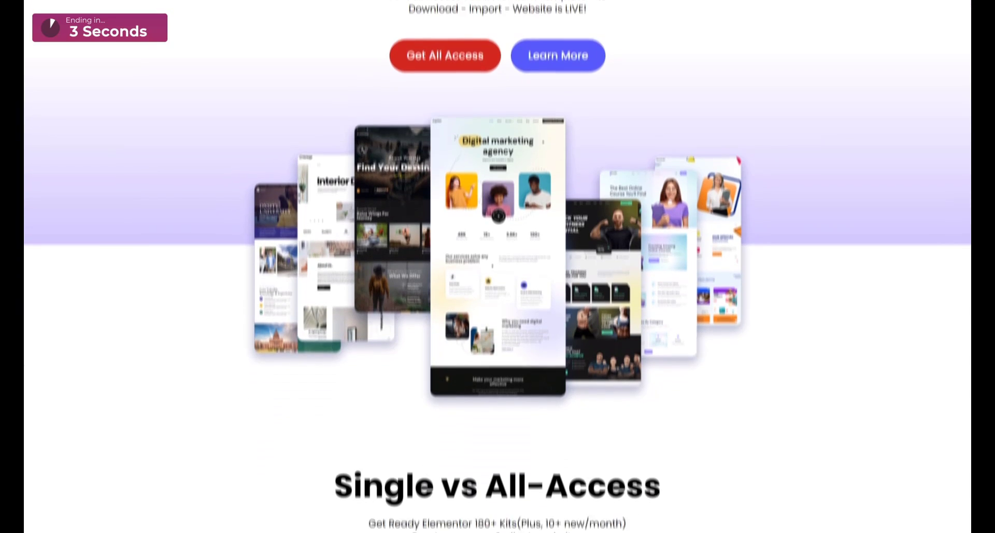
scroll(497, 266, down, 7)
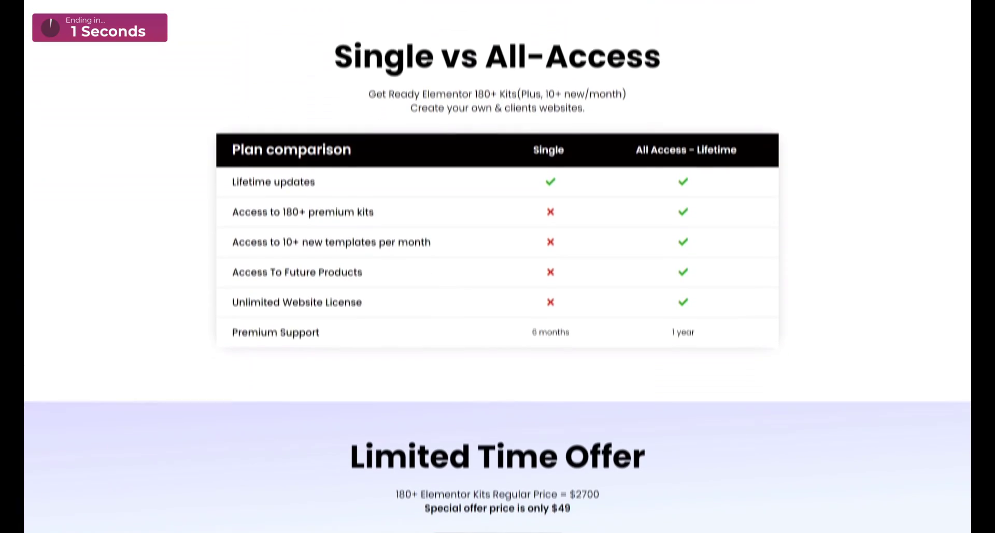
Step: Search widgets for 'html' and drop an HTML widget in a new container below the team cards
scroll(497, 266, down, 1)
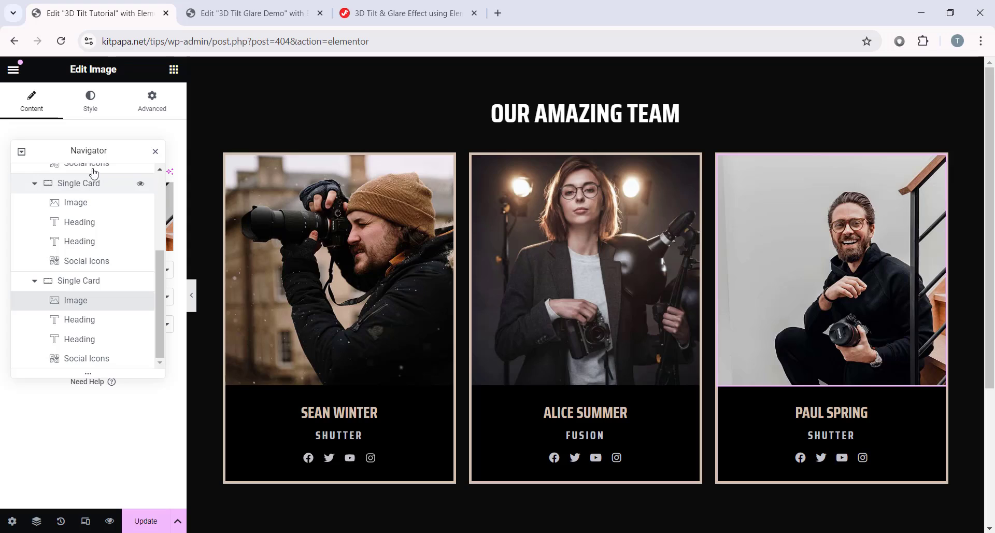
drag(77, 149, 871, 251)
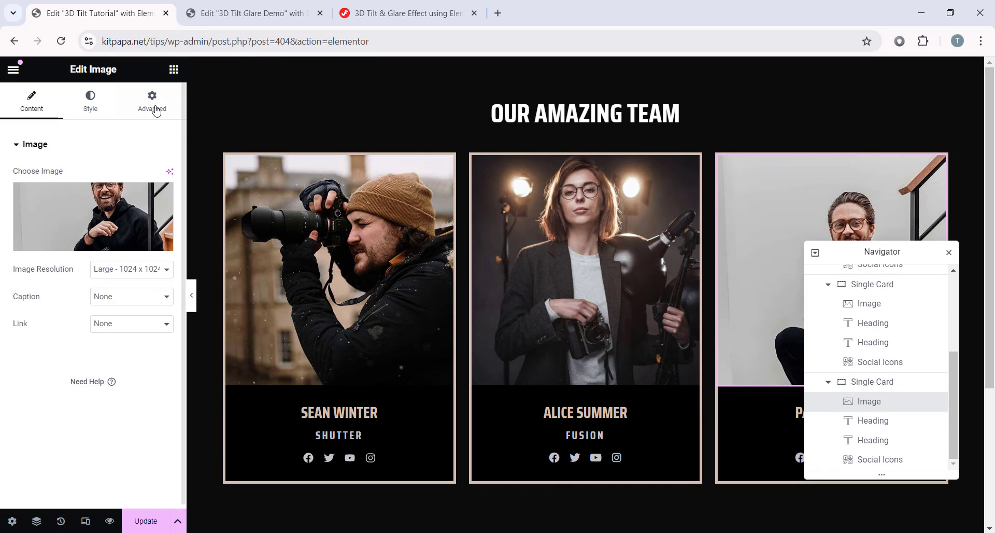
click(174, 70)
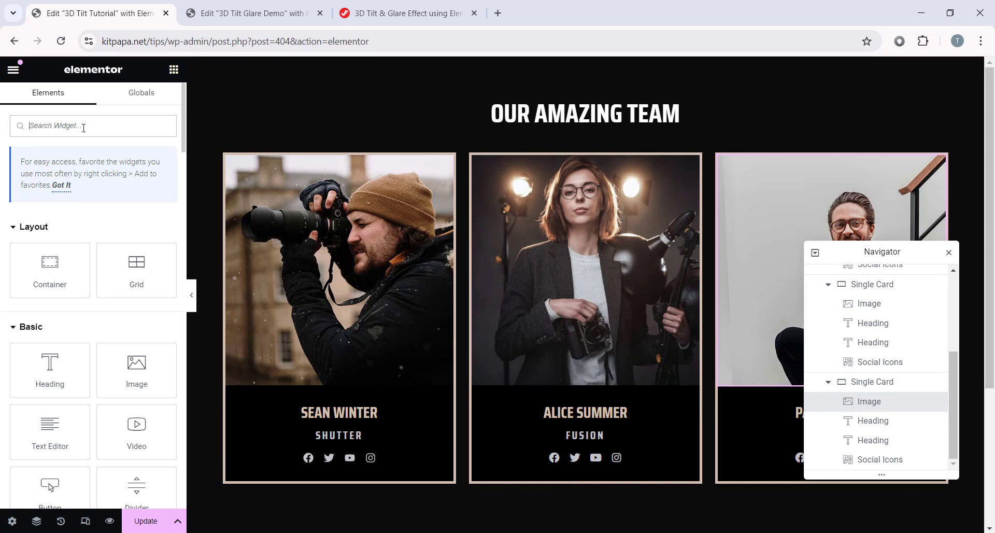
text(html)
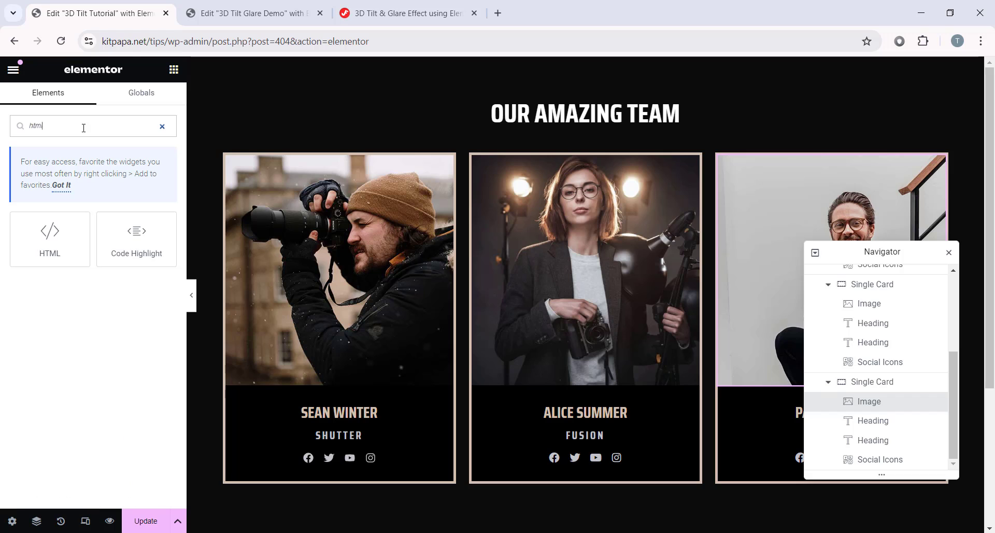
scroll(302, 247, down, 4)
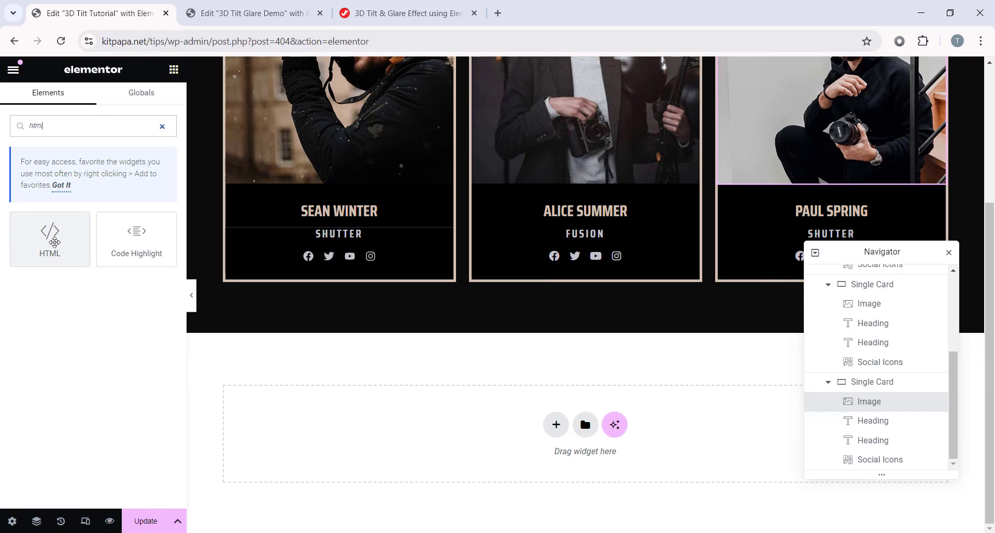
drag(55, 242, 553, 363)
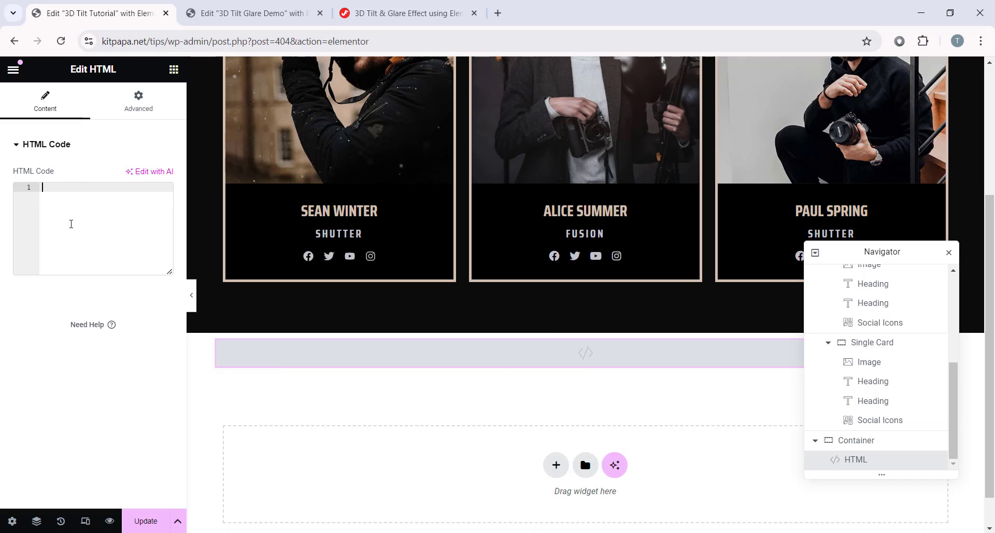
Step: Open the HTML widget's code box and copy the Tilt & Glare JS snippet from the tutorial page
click(77, 229)
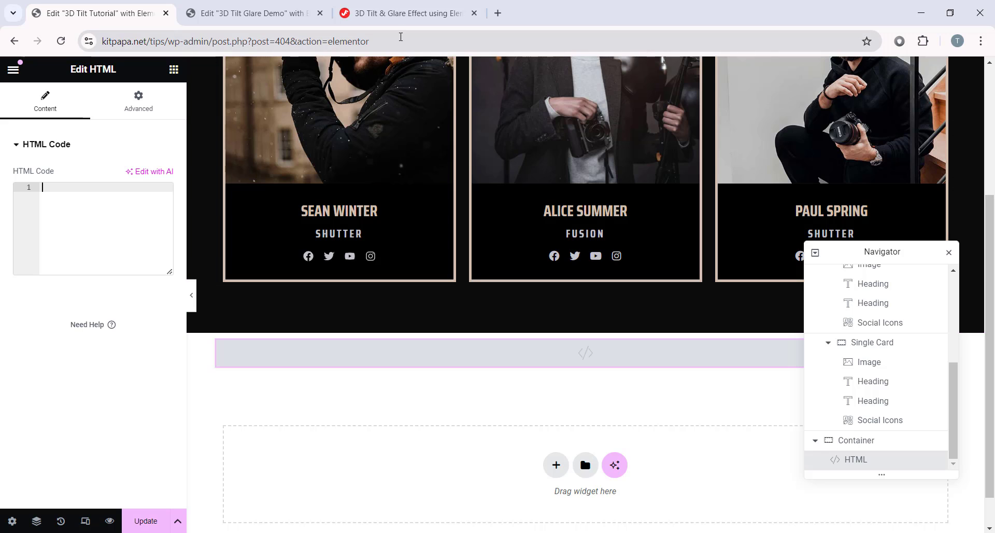
click(405, 13)
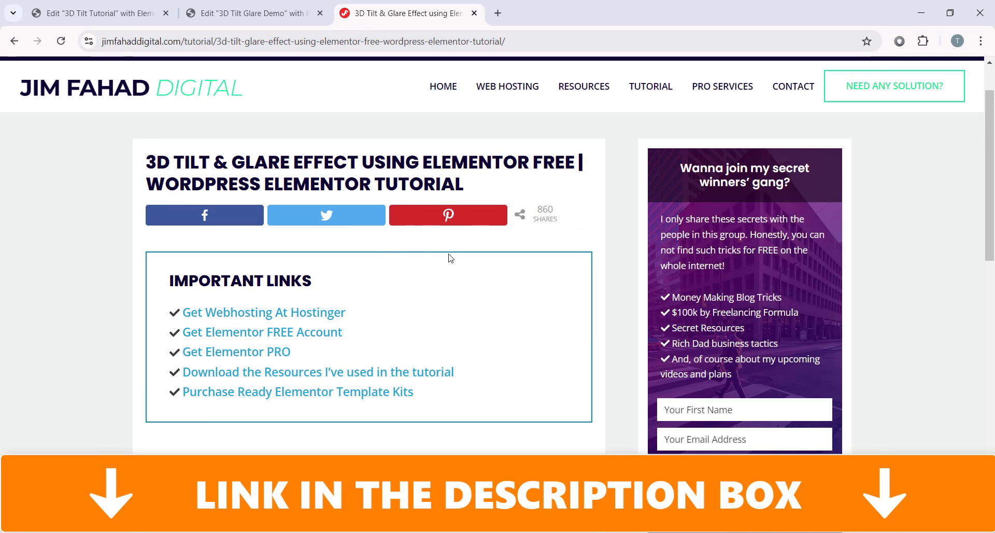
scroll(450, 257, down, 3)
scroll(450, 258, down, 2)
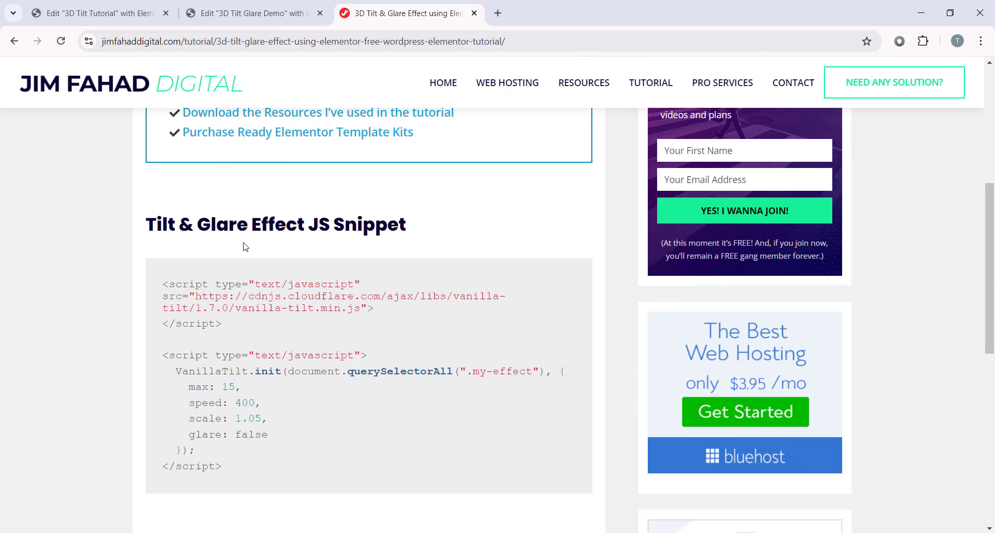
scroll(428, 247, down, 1)
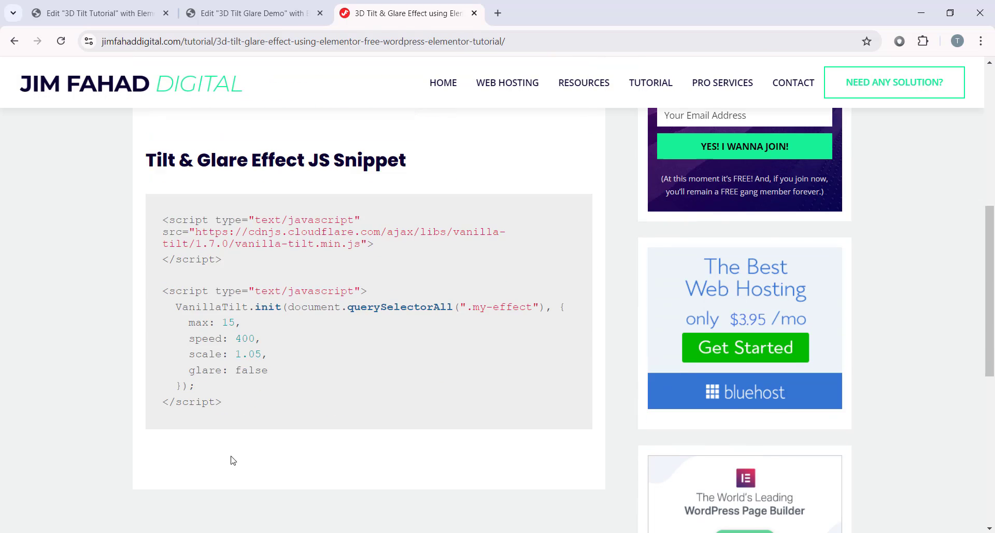
drag(228, 403, 161, 224)
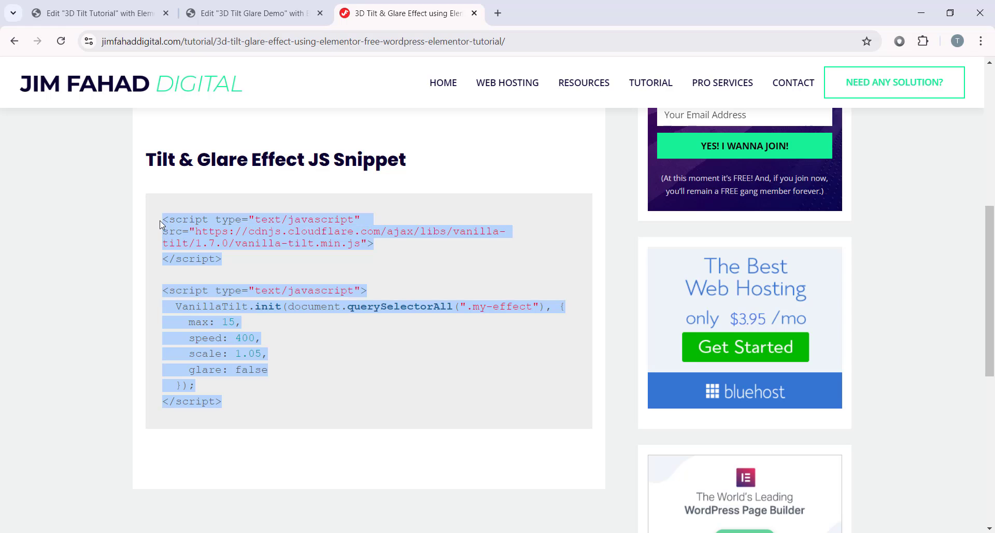
right_click(286, 226)
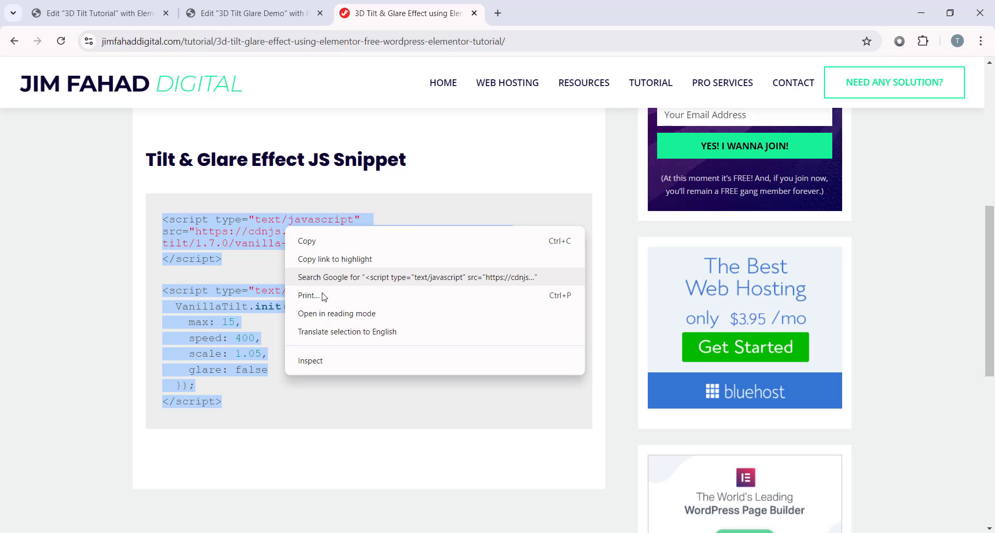
click(318, 242)
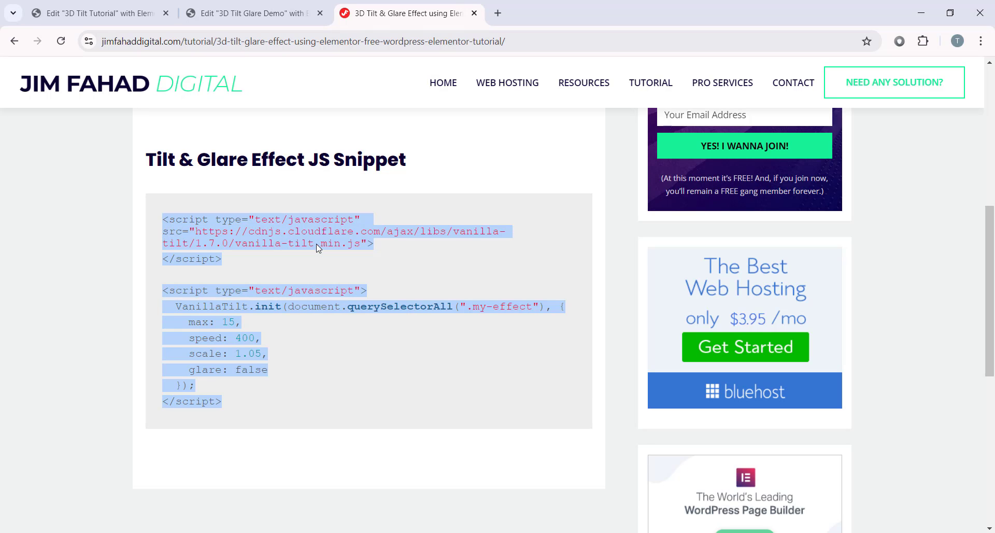
click(134, 15)
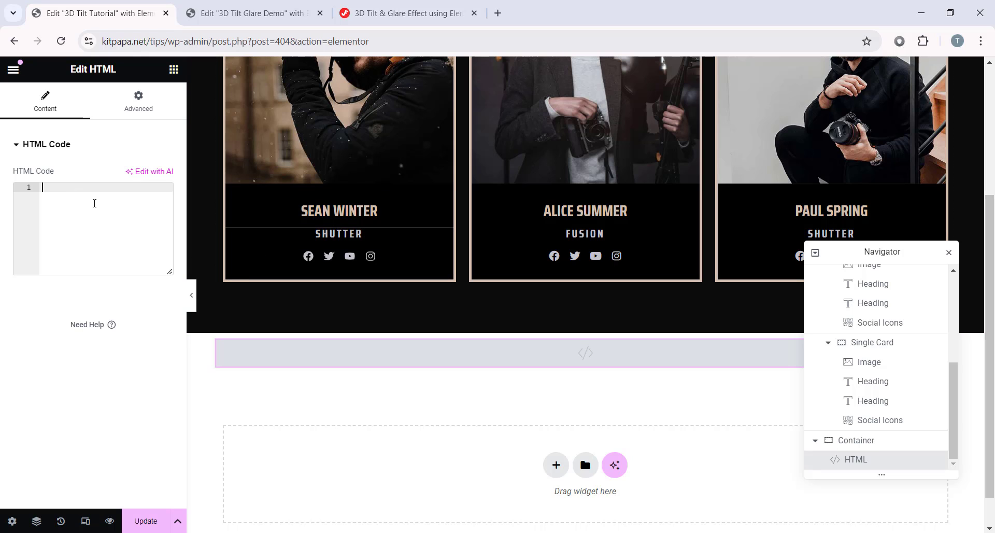
Step: Paste the vanilla-tilt script into the HTML Code box, update the page and open Preview Changes
right_click(87, 202)
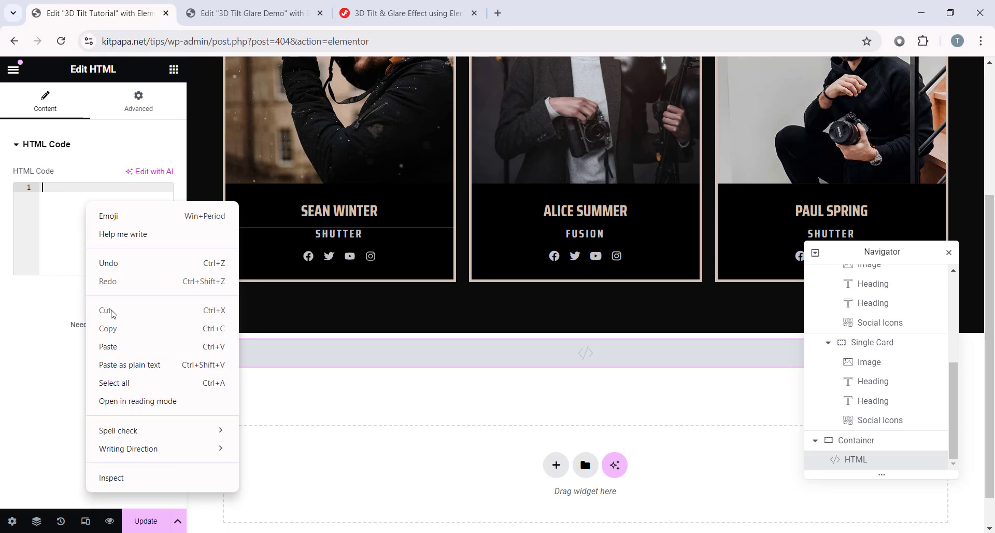
click(134, 352)
scroll(328, 319, up, 4)
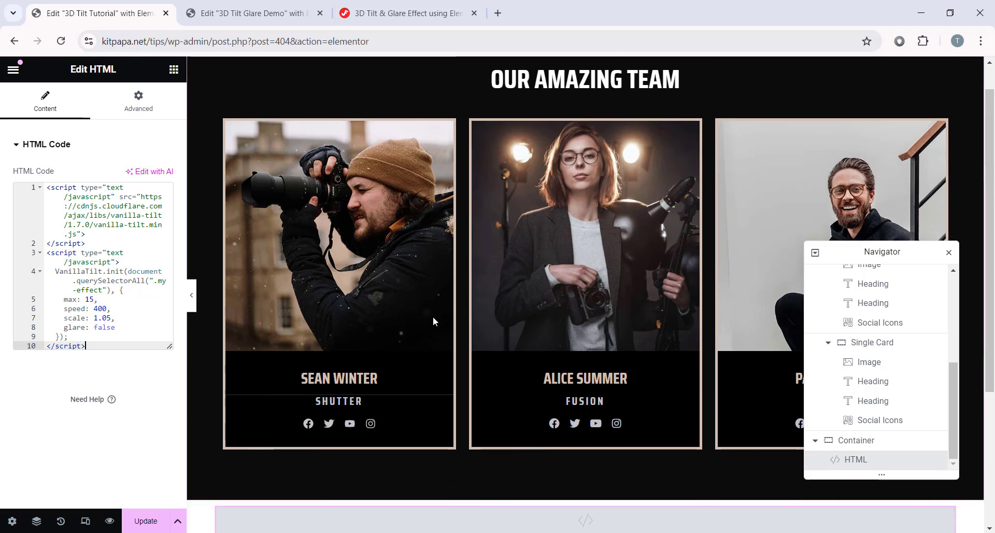
click(138, 523)
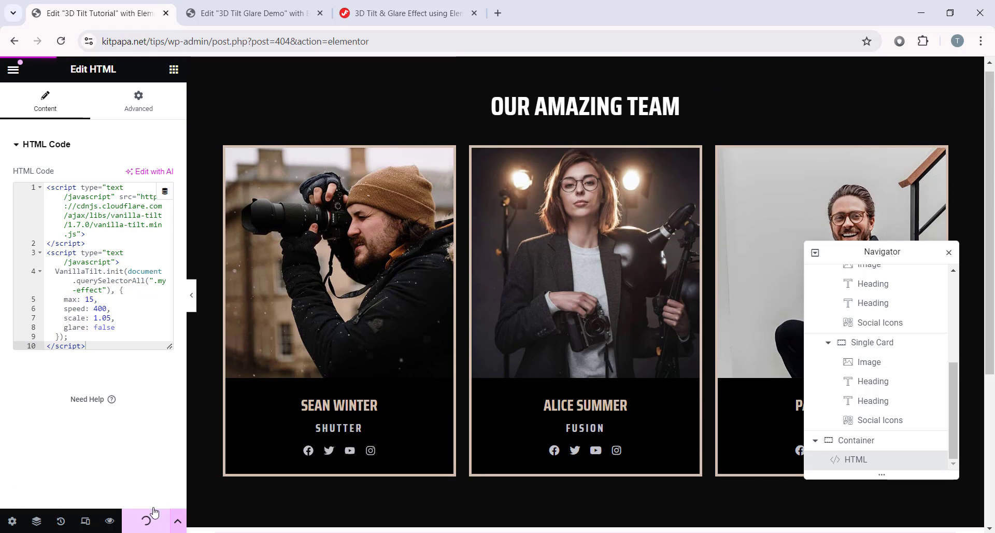
click(110, 521)
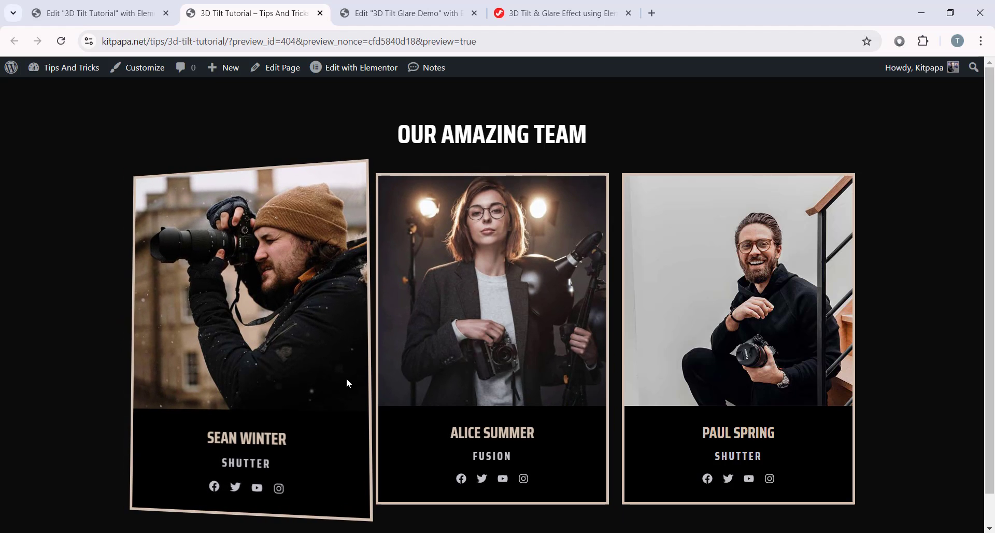
Step: Enlarge the code editor and change the tilt script's glare setting to true
click(93, 13)
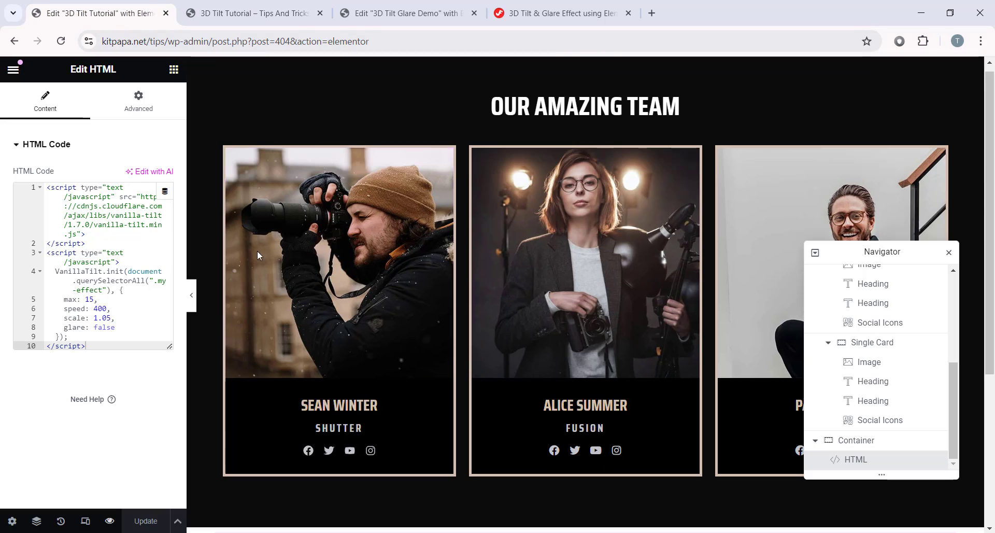
drag(169, 346, 167, 409)
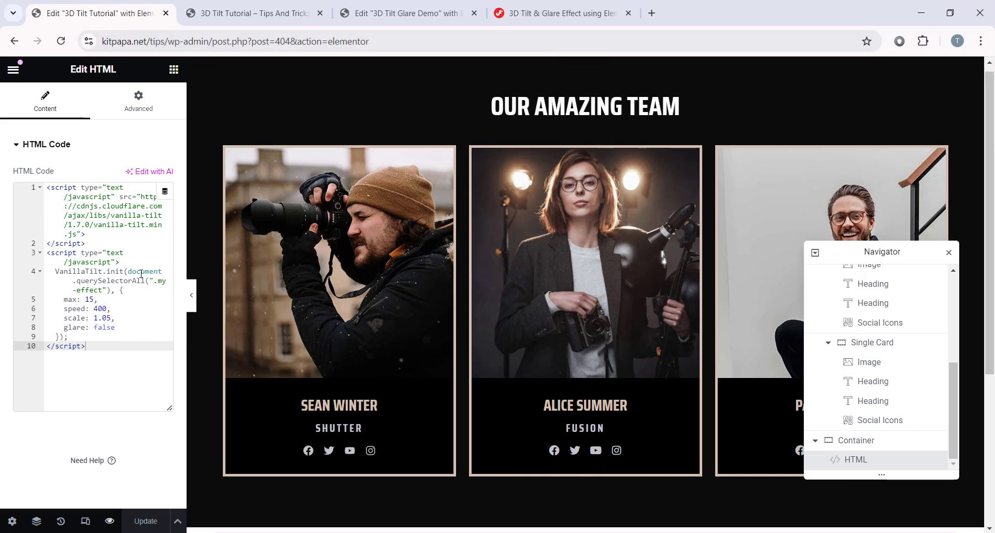
click(65, 327)
click(72, 330)
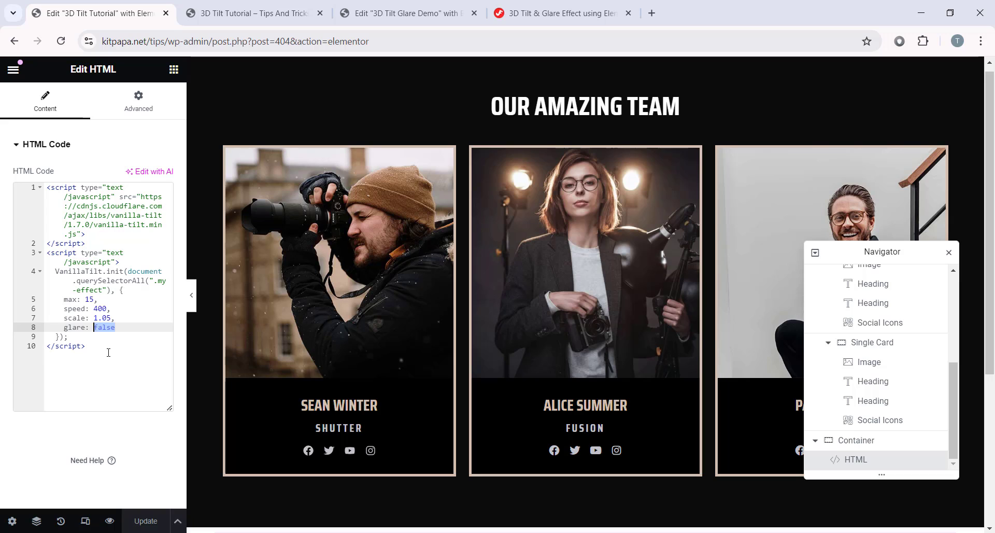
text(true)
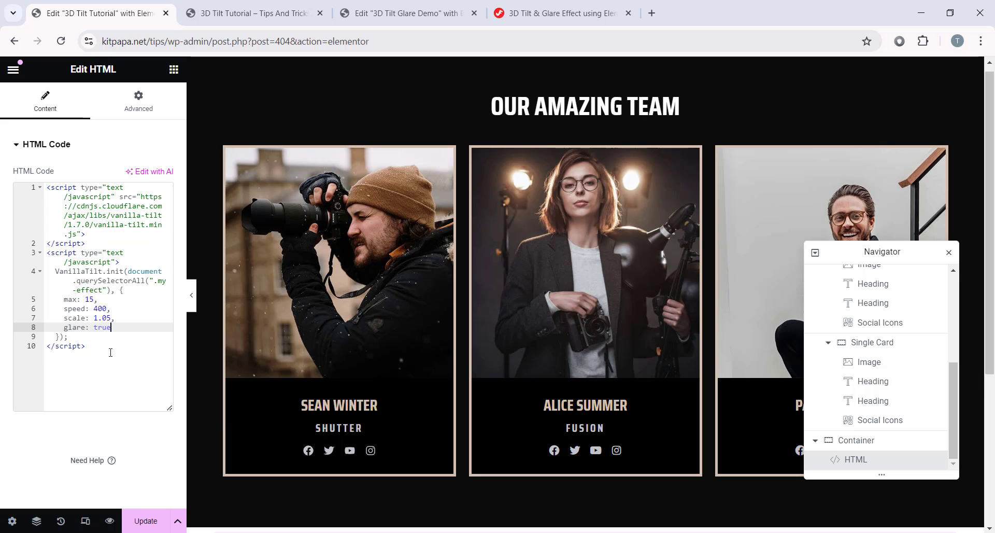
Step: Save with Ctrl+S and check the cards' tilt and glare in the live preview
key(ctrl+s)
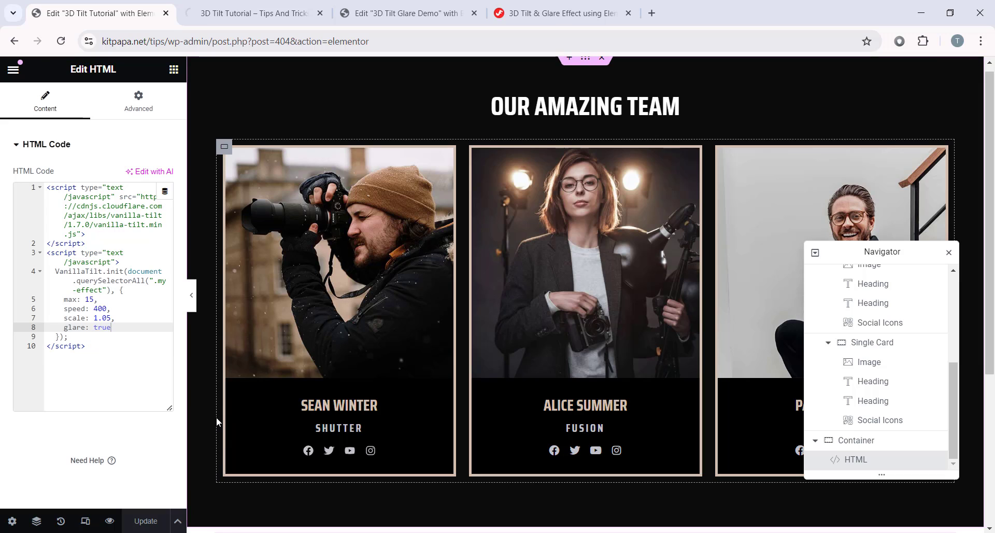
click(284, 5)
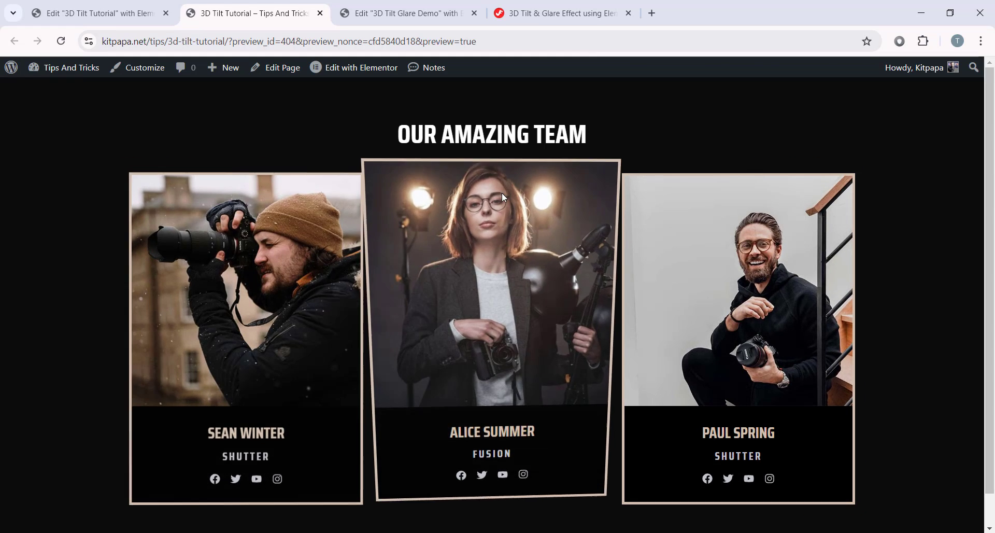
click(93, 13)
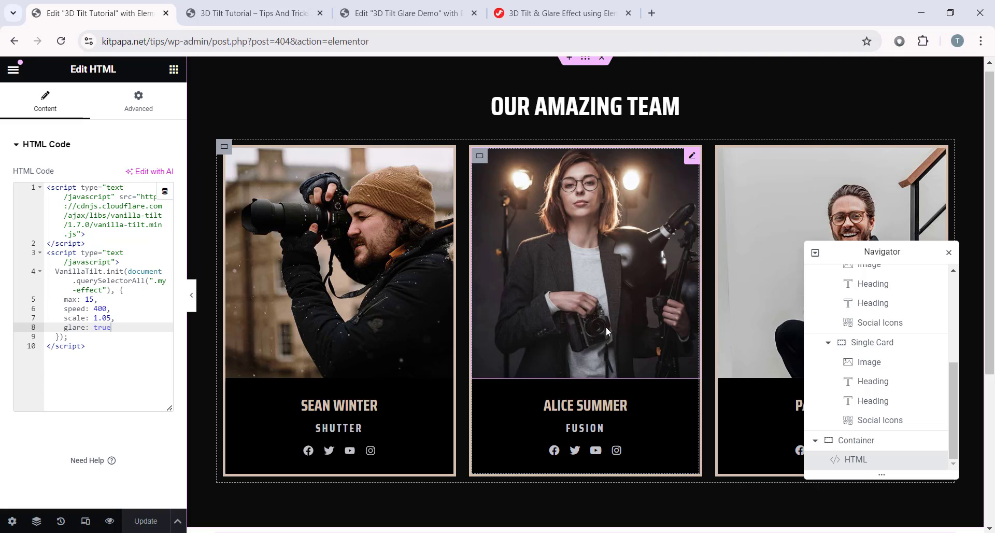
scroll(570, 180, up, 1)
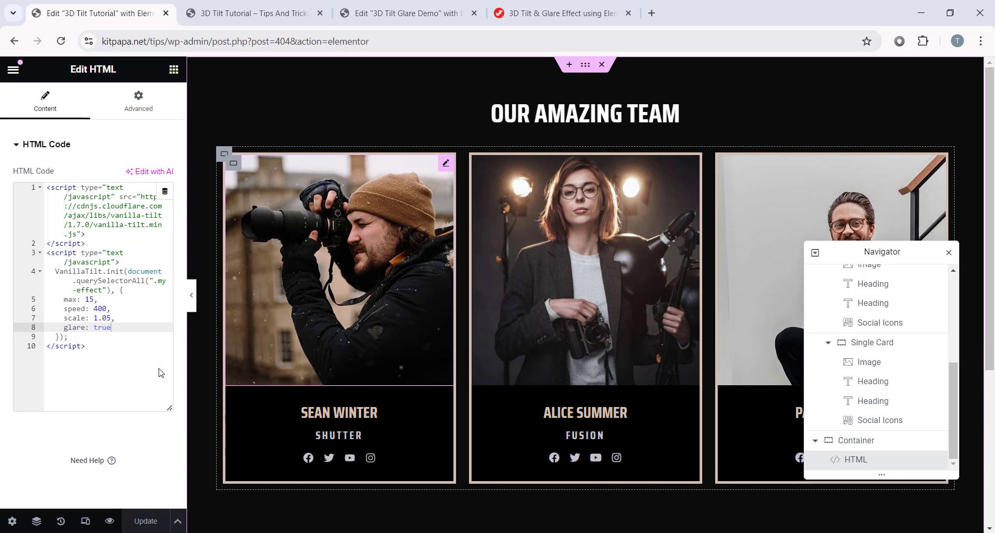
Step: Switch the editor to tablet responsive preview
click(85, 521)
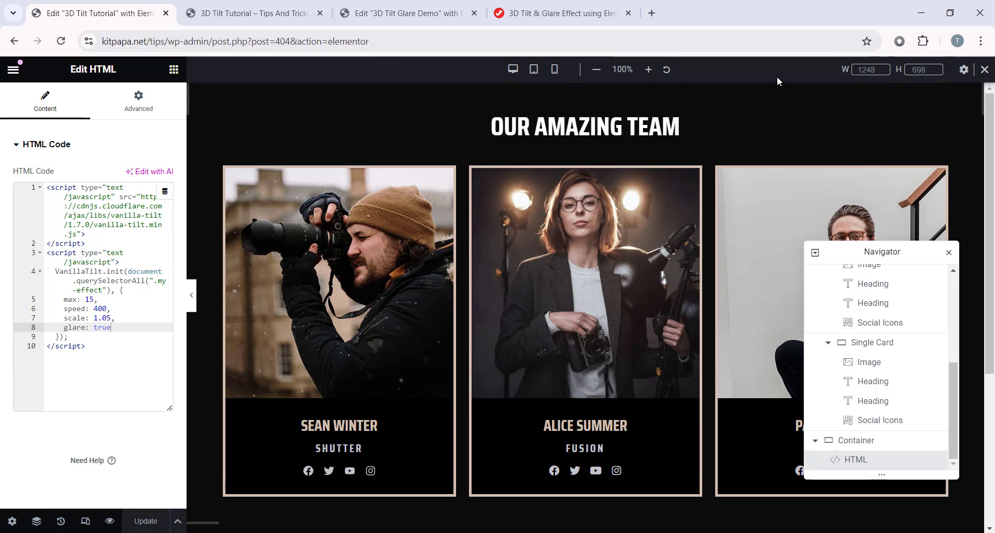
click(534, 70)
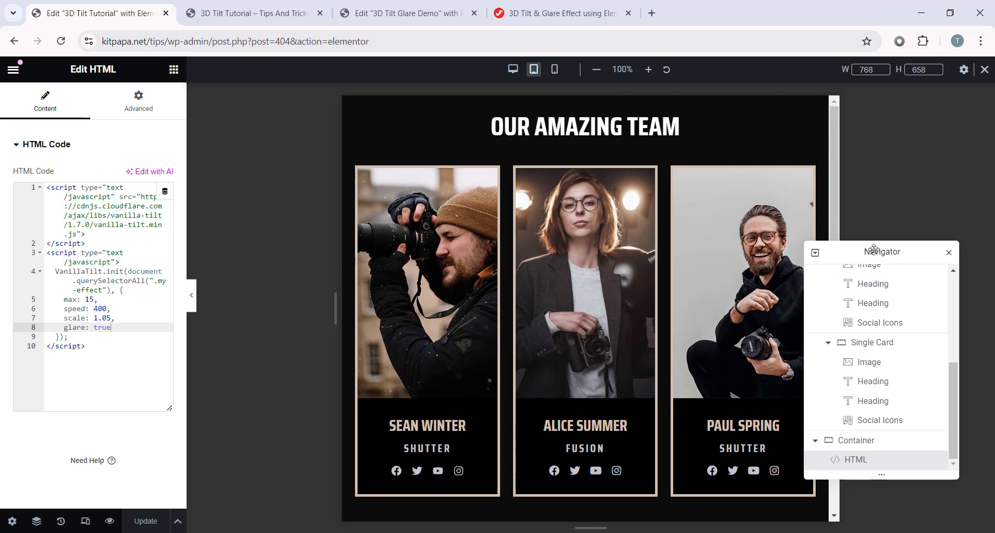
drag(872, 251, 914, 164)
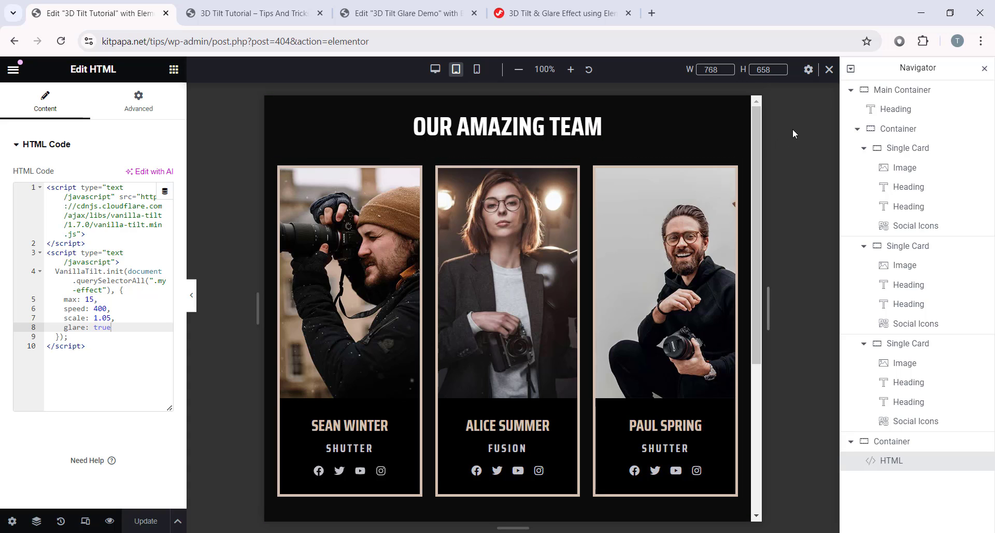
Step: Give the Main Container 50 px padding on all sides
click(913, 93)
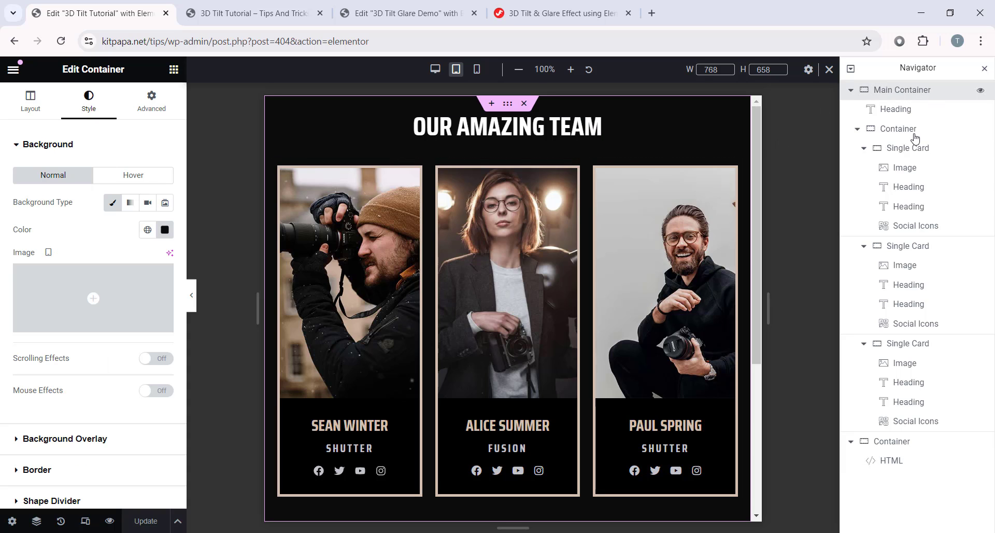
click(161, 104)
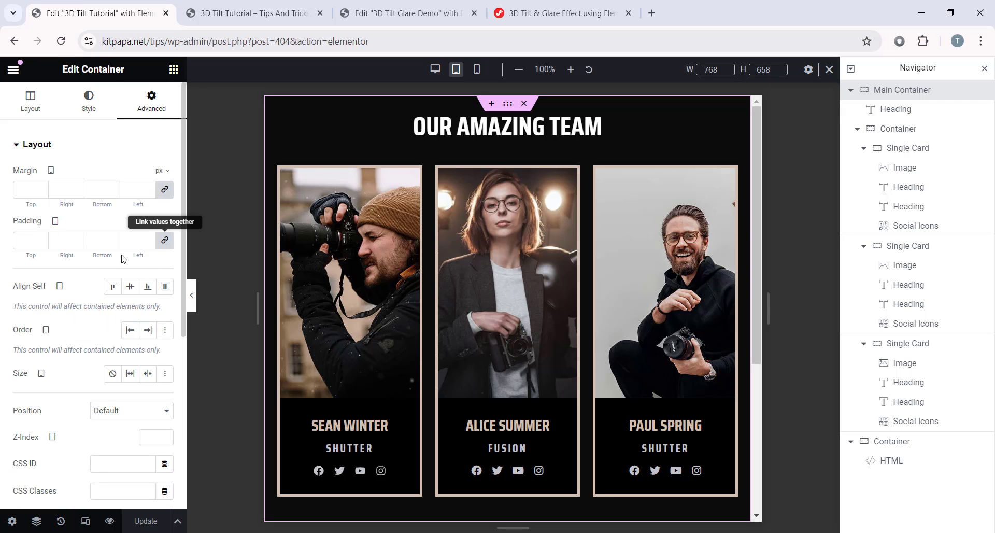
click(31, 241)
text(050)
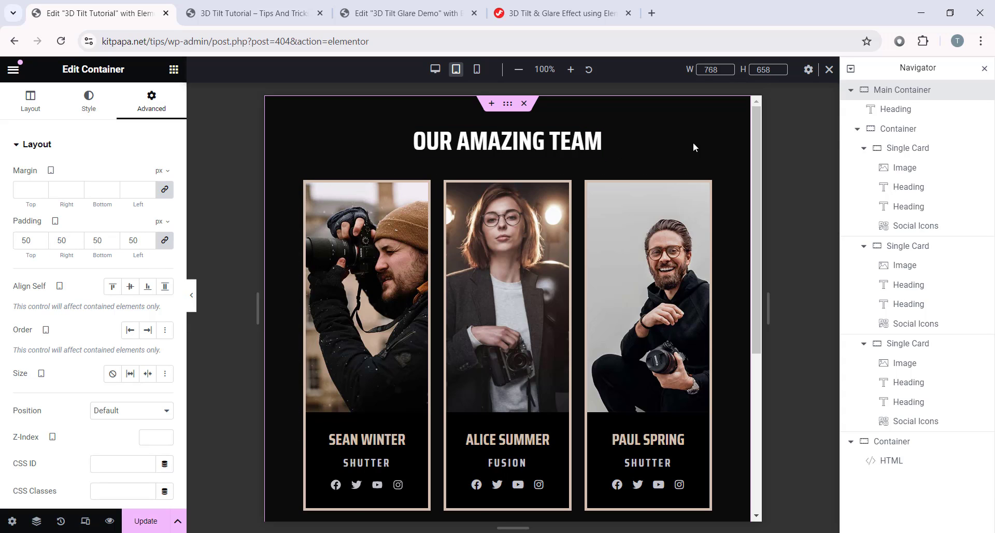
click(894, 130)
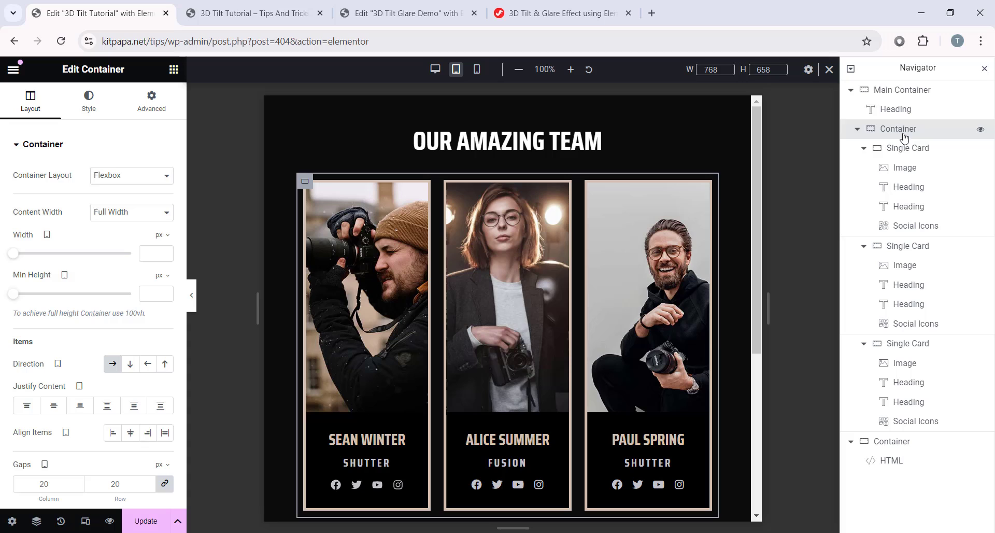
Step: Enable Wrap on the cards container so tablet cards flow onto new rows
click(863, 149)
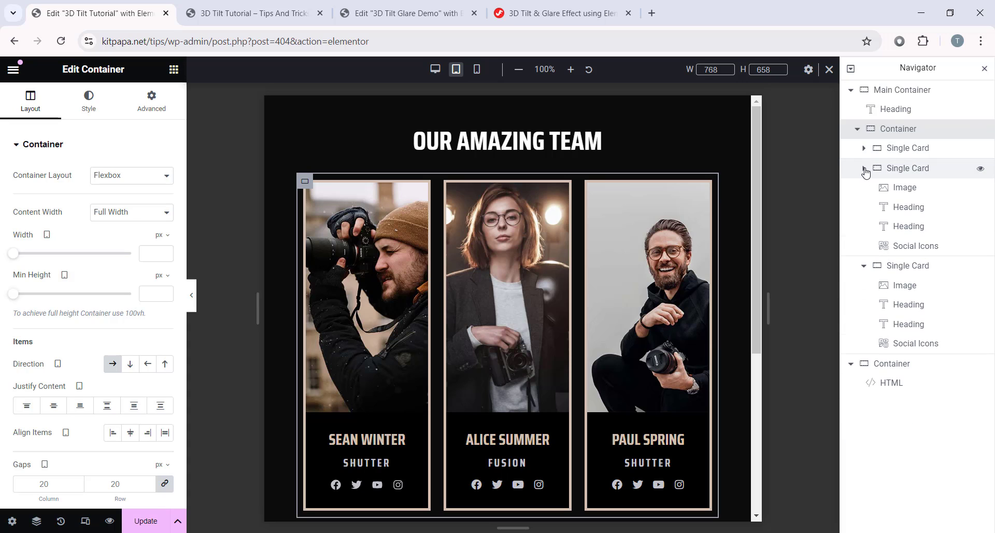
click(864, 168)
click(863, 187)
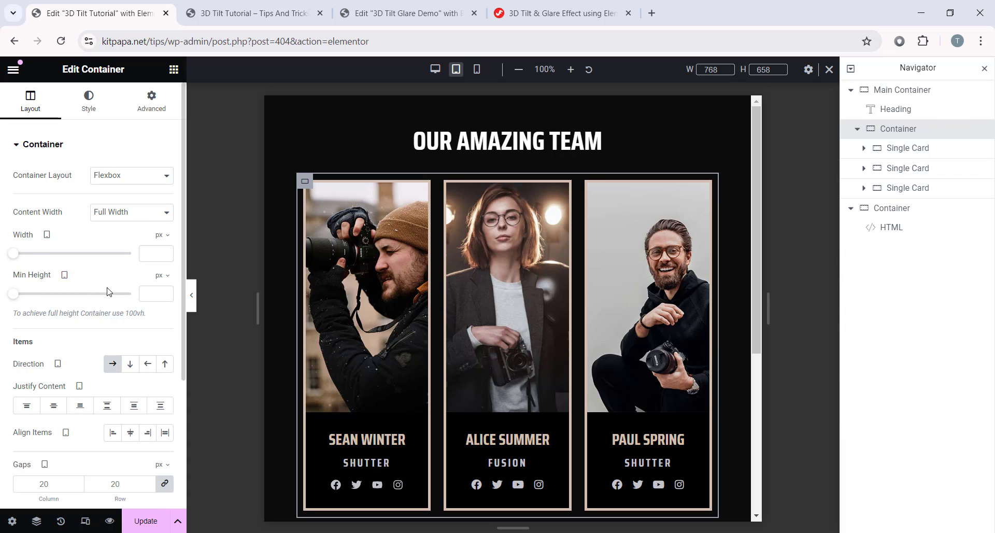
scroll(109, 291, down, 3)
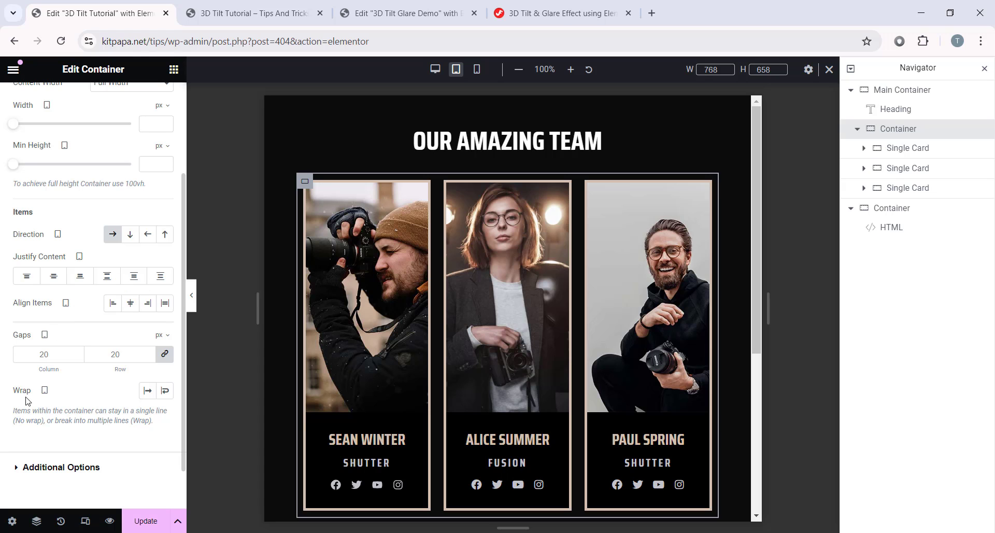
click(166, 391)
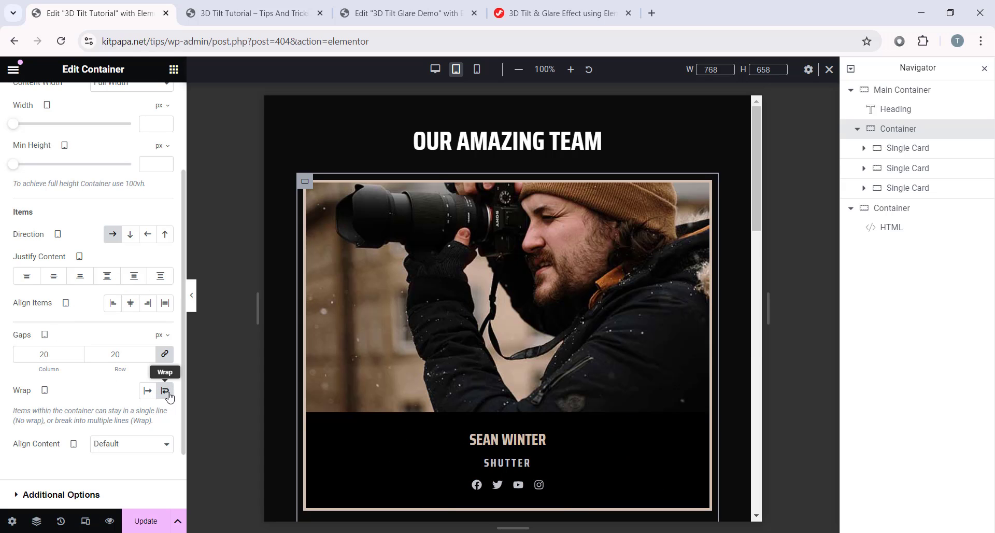
scroll(502, 281, down, 8)
scroll(570, 338, down, 5)
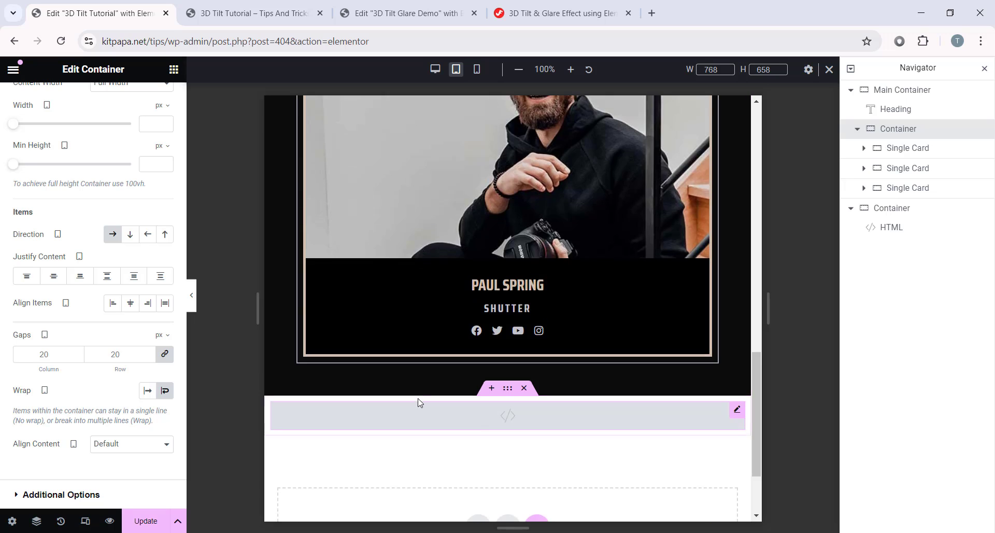
scroll(505, 206, up, 15)
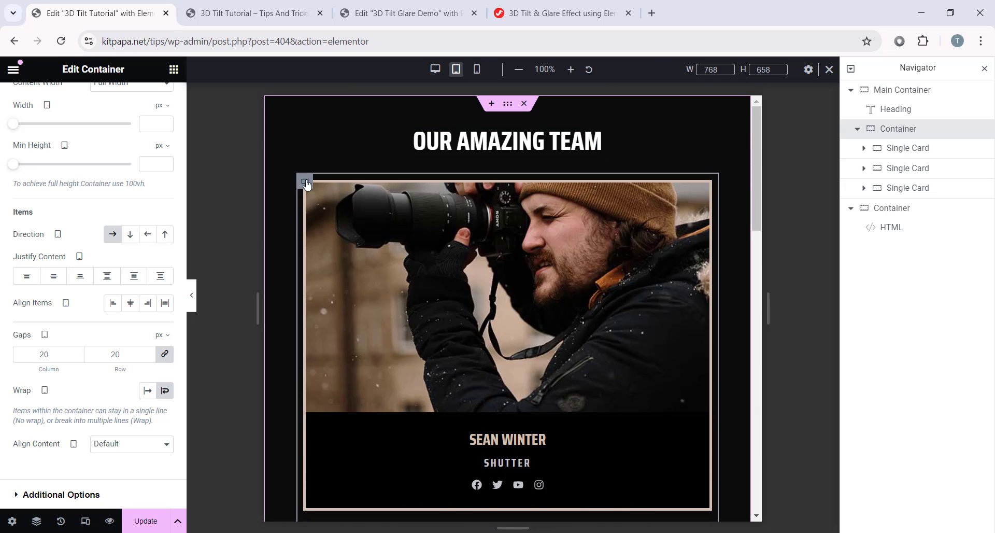
click(911, 149)
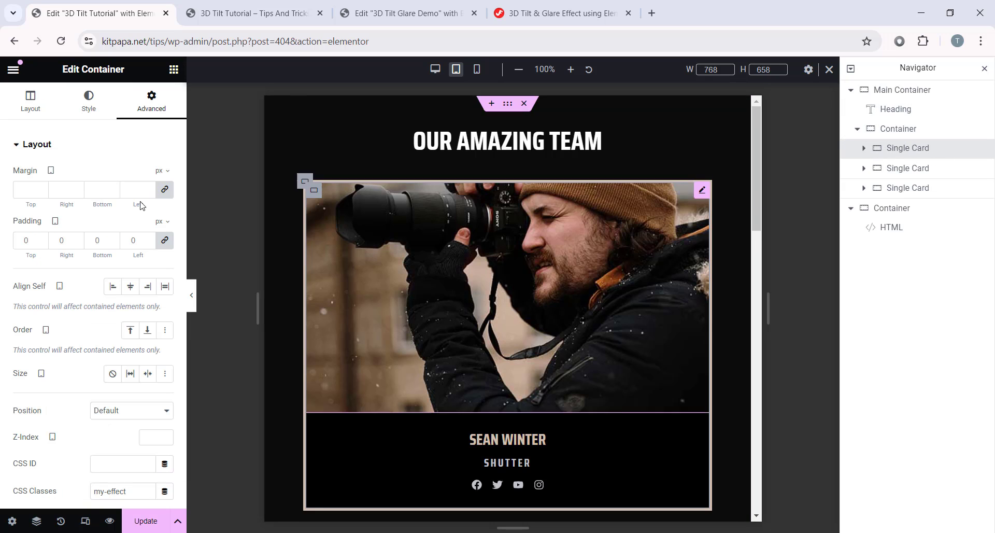
click(30, 101)
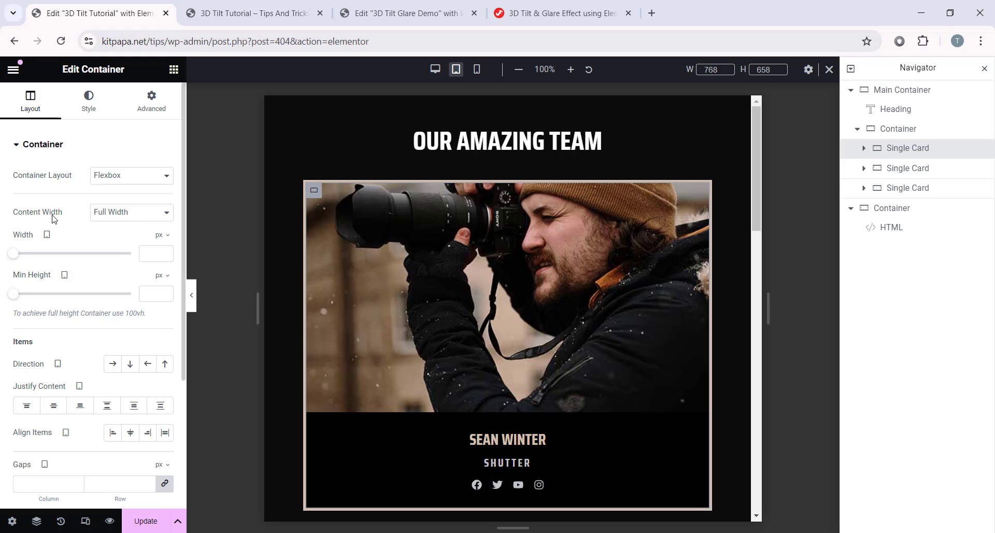
click(162, 235)
click(161, 245)
click(150, 253)
text(48)
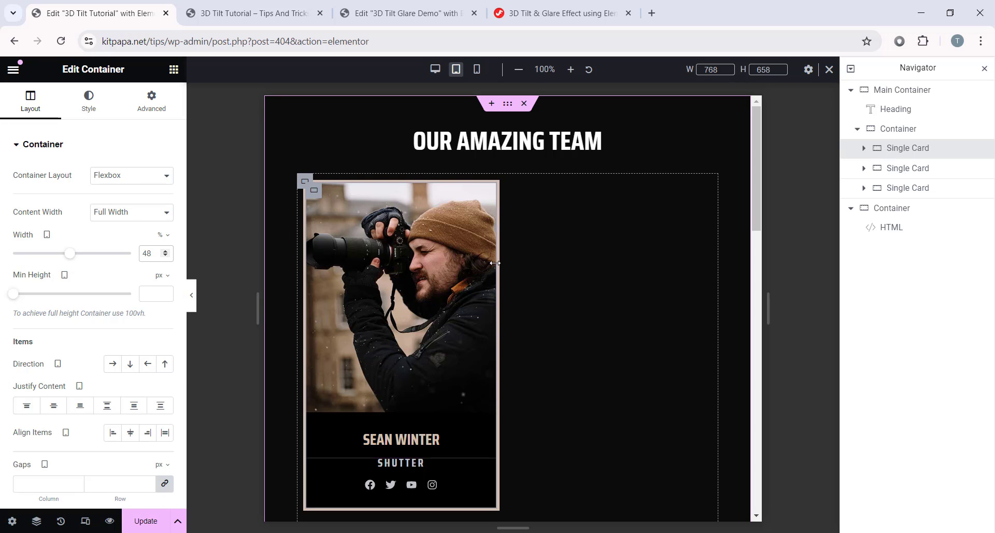
scroll(462, 328, down, 3)
scroll(444, 321, up, 3)
click(863, 148)
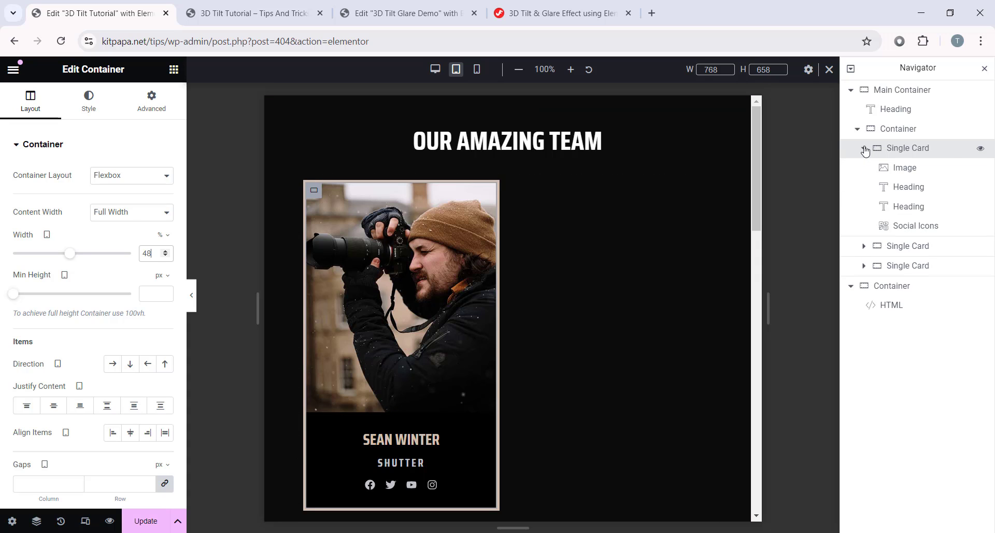
click(916, 172)
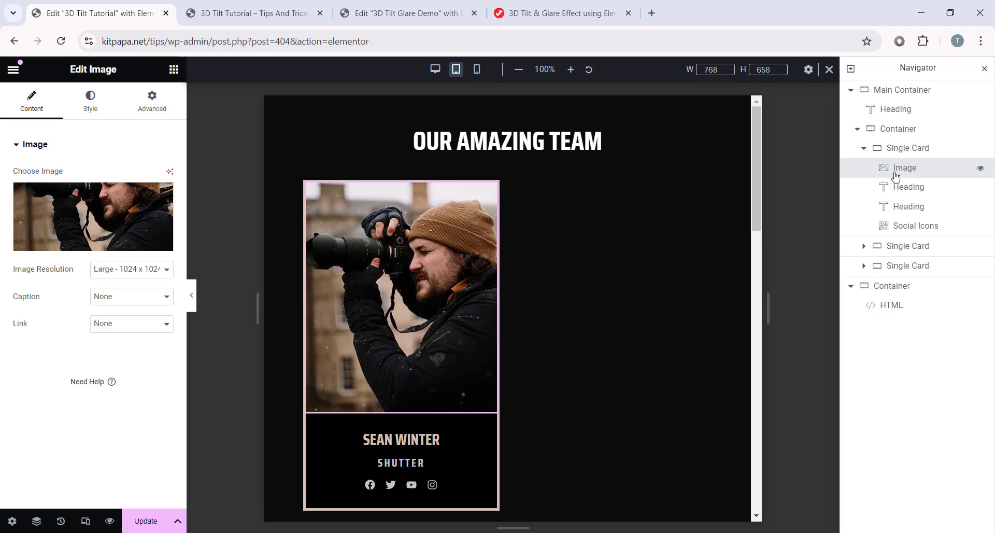
click(91, 111)
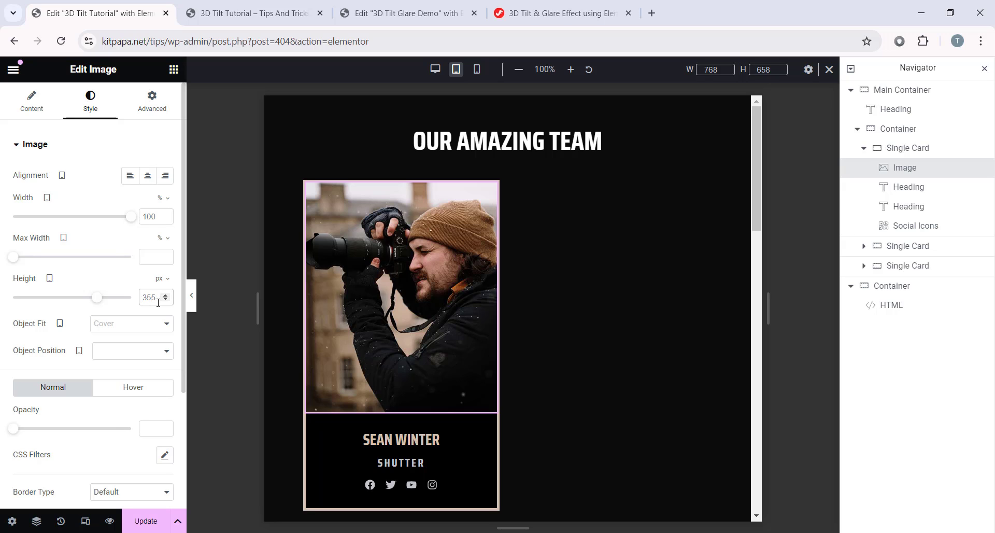
text(300)
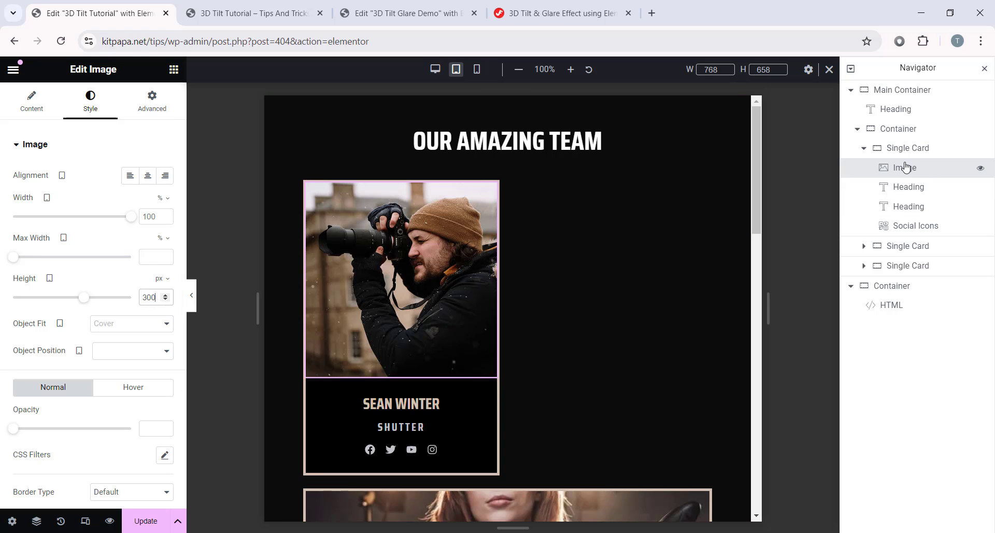
click(863, 147)
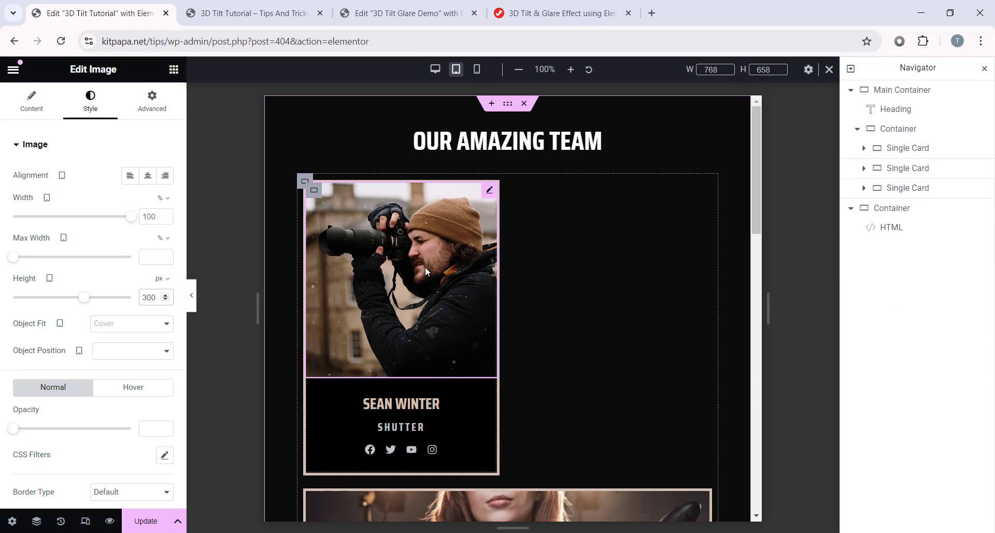
click(913, 166)
click(864, 167)
scroll(619, 242, down, 5)
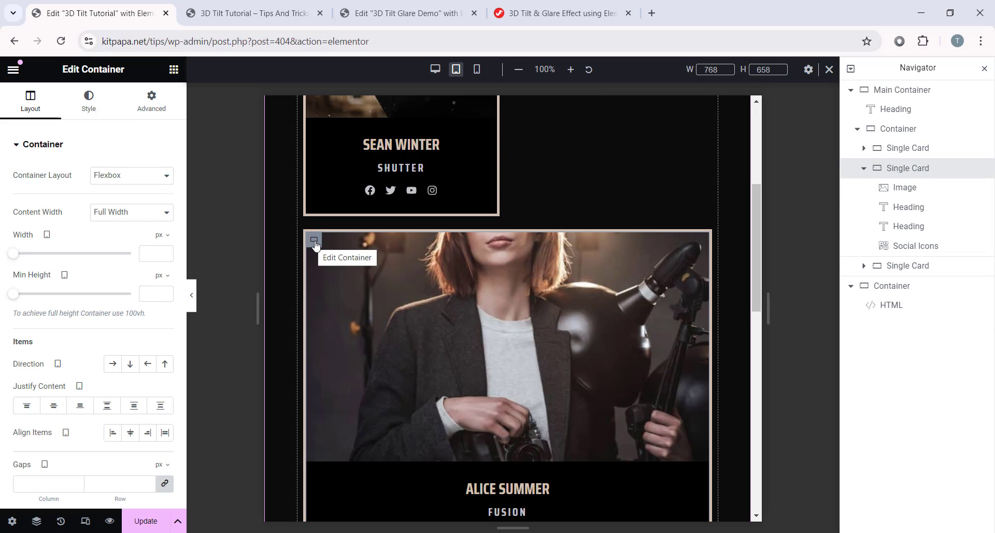
click(150, 253)
text(48)
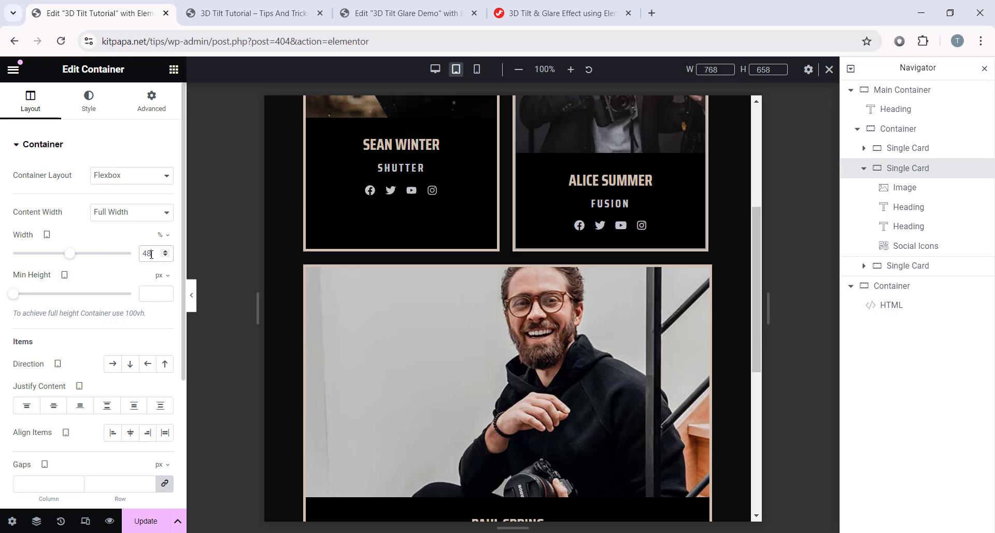
scroll(518, 326, up, 5)
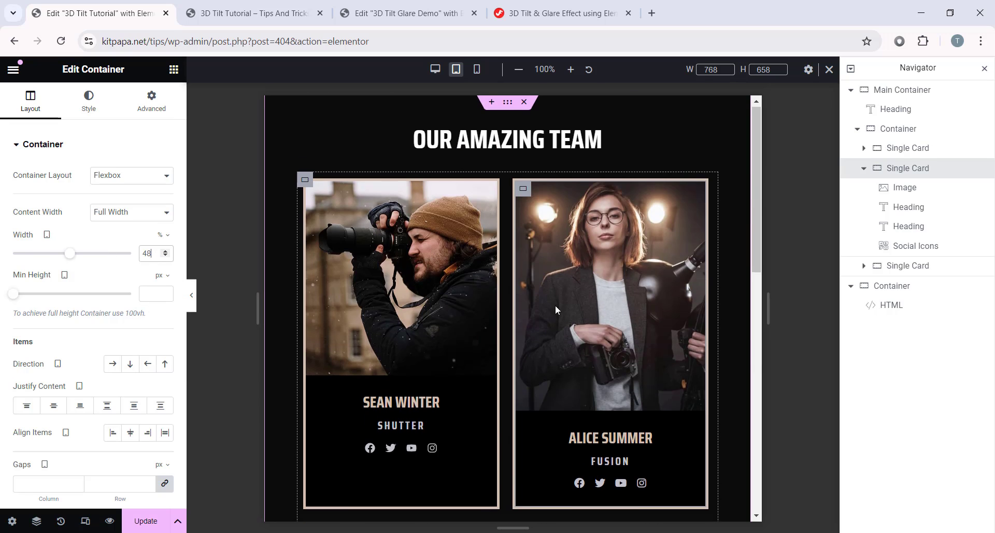
click(590, 310)
click(90, 98)
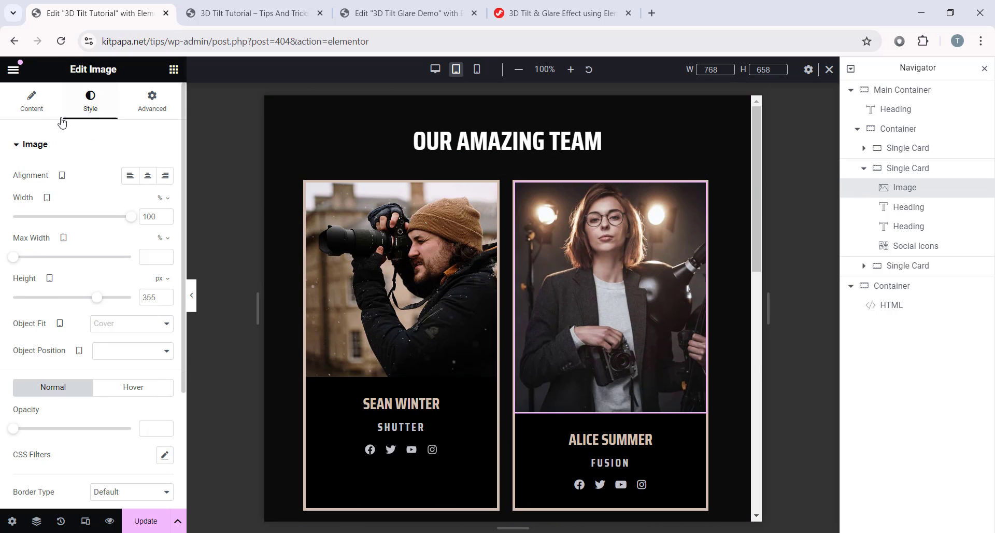
double_click(150, 296)
text(300)
scroll(640, 267, down, 5)
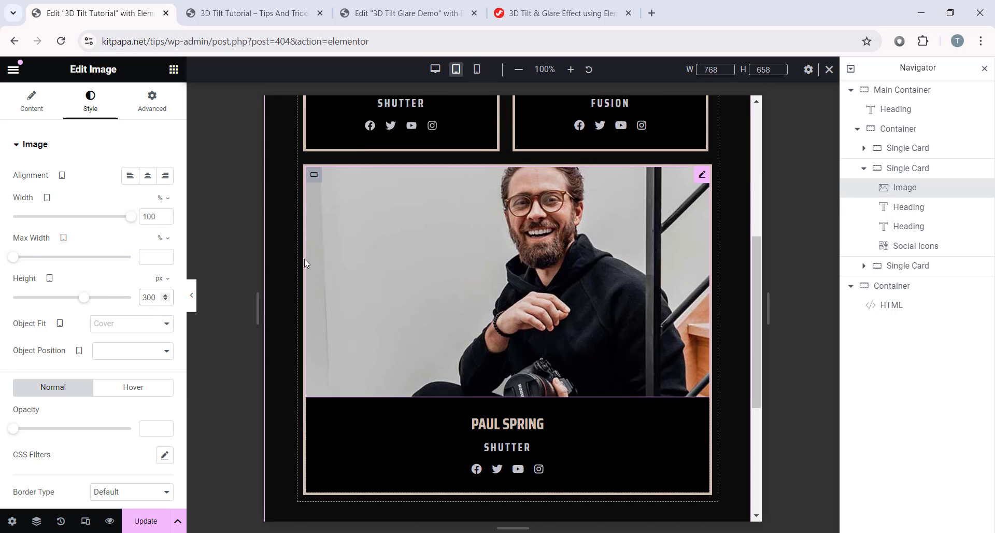
click(531, 187)
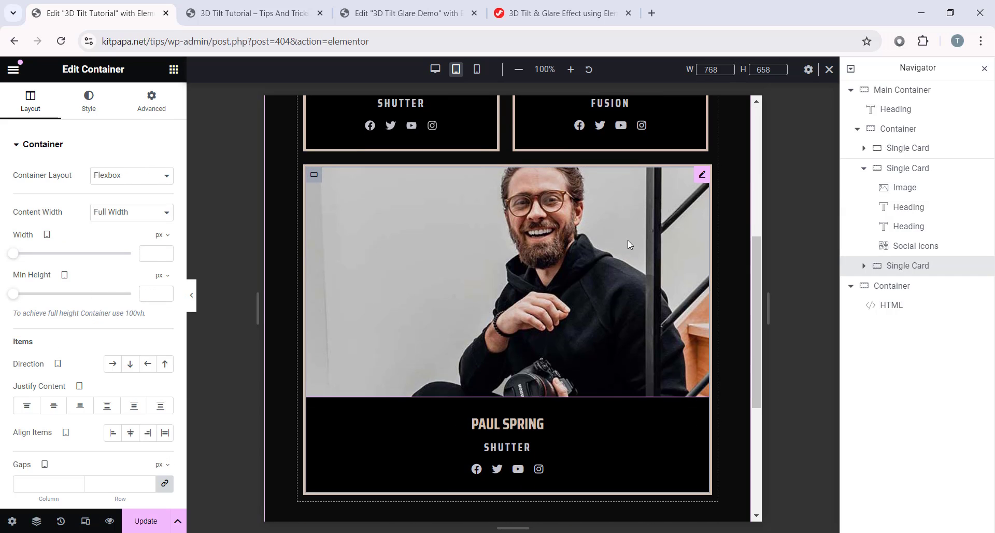
scroll(421, 256, down, 2)
scroll(421, 256, up, 4)
scroll(364, 333, down, 3)
scroll(496, 295, up, 1)
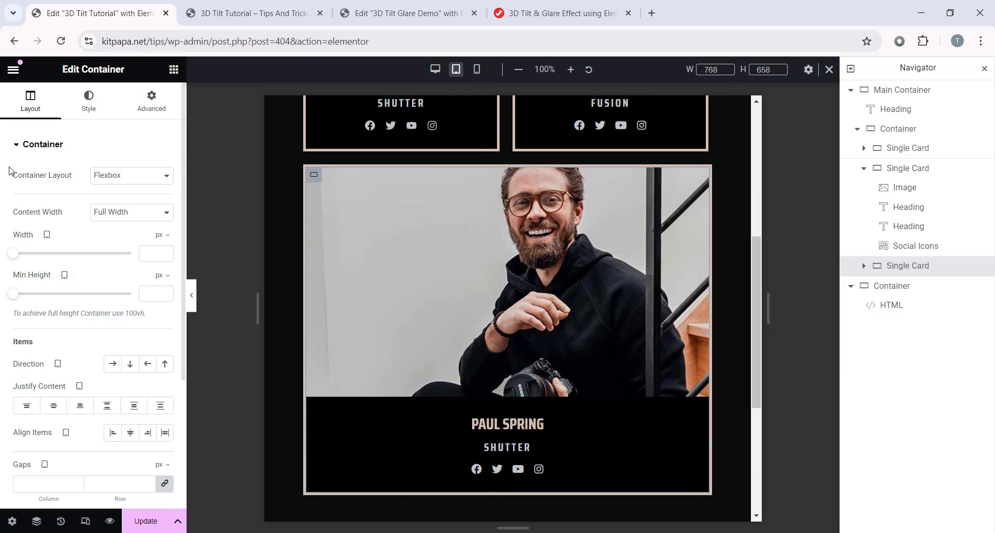
click(159, 237)
click(160, 254)
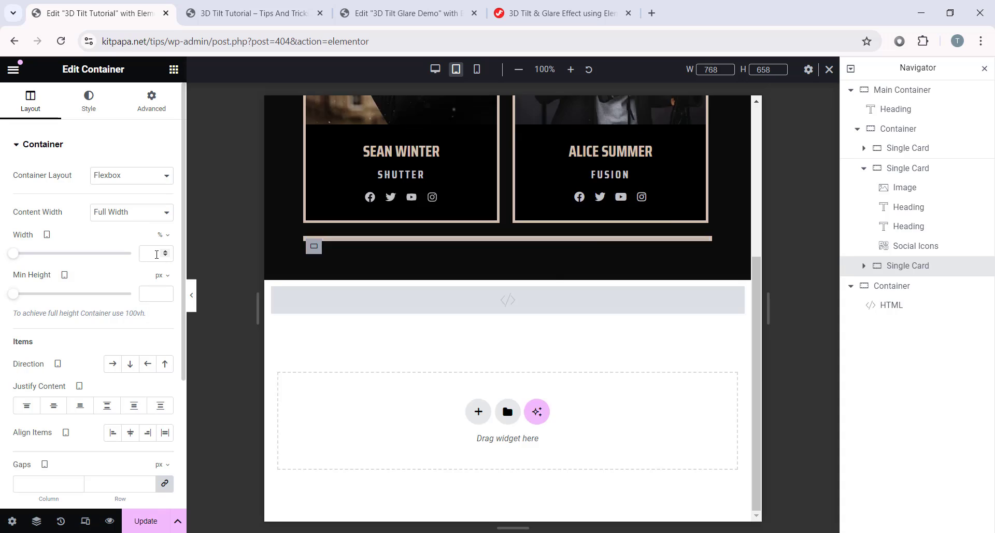
click(156, 255)
text(48)
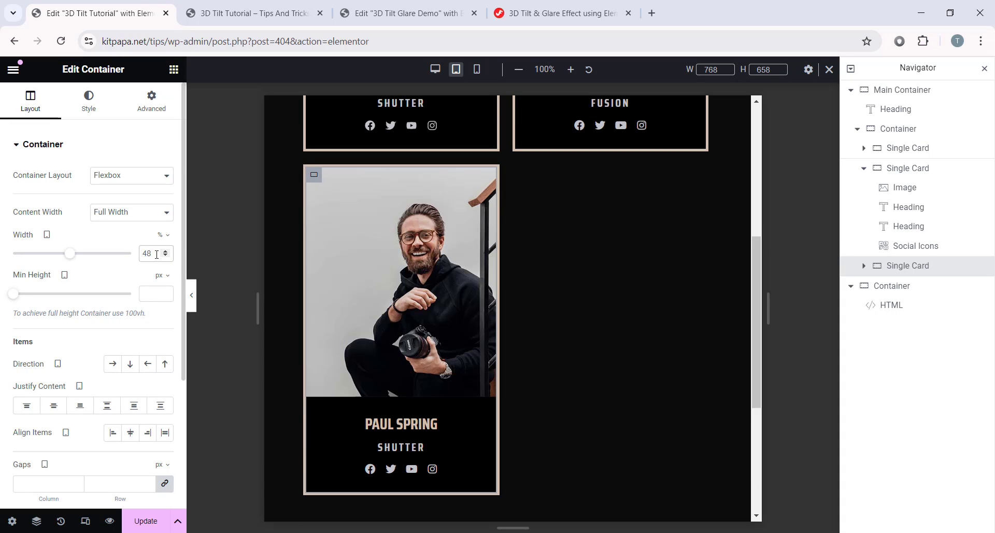
click(352, 254)
click(90, 101)
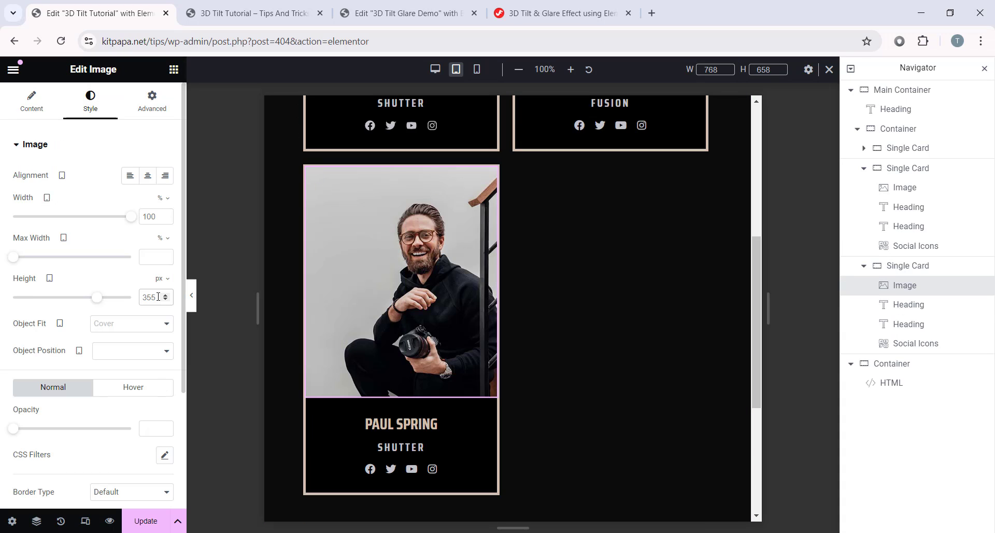
double_click(158, 297)
text(300)
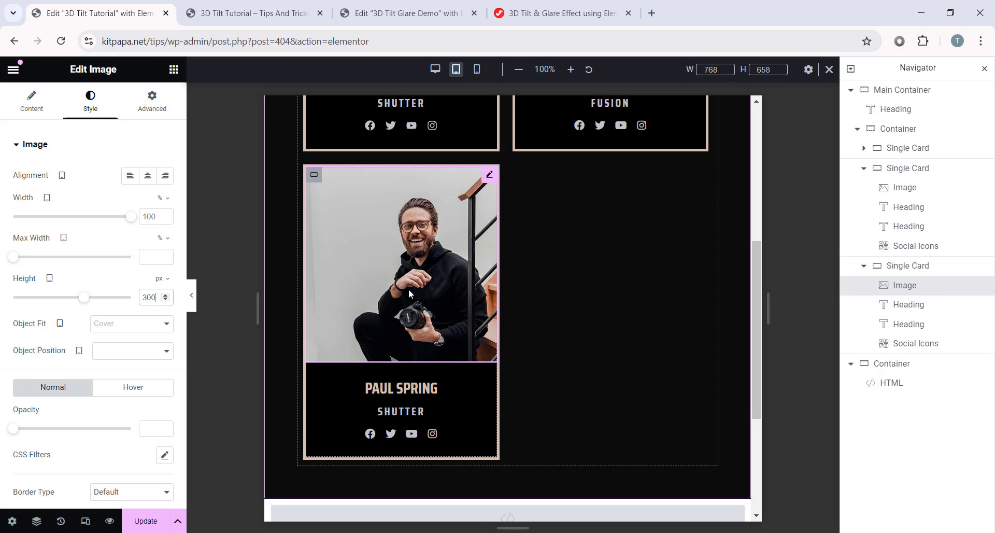
scroll(408, 288, up, 5)
scroll(603, 337, down, 3)
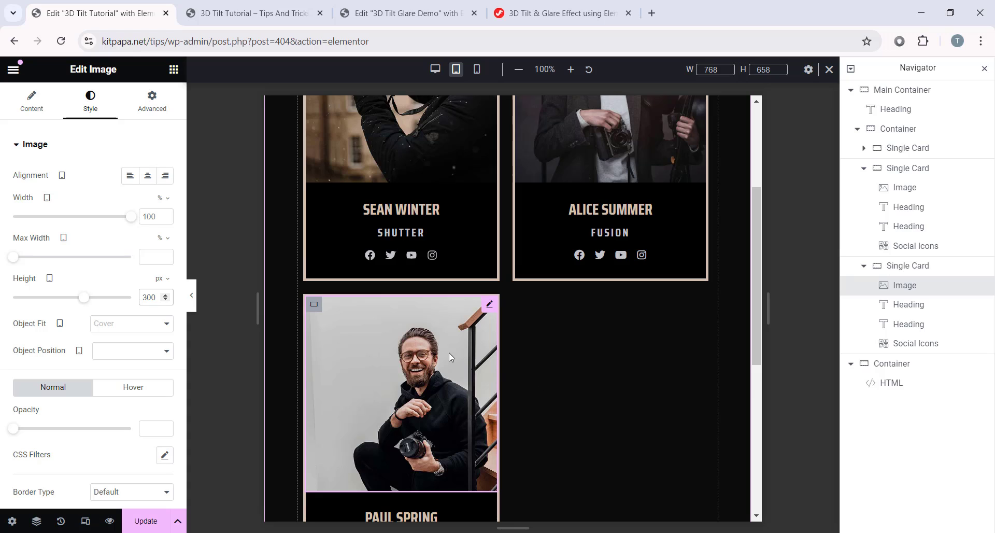
scroll(350, 282, down, 1)
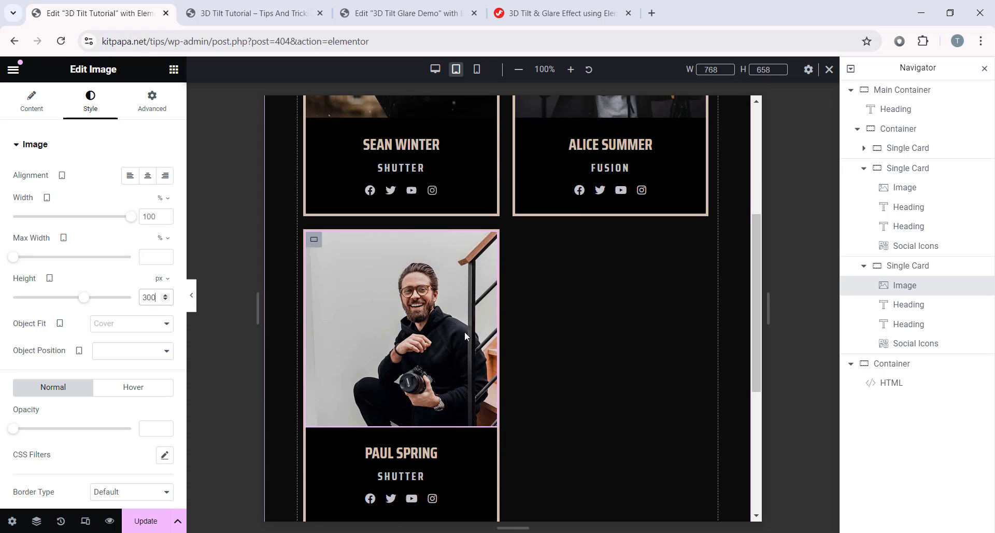
Step: Set the cards container's Justify Content to Center
click(903, 129)
scroll(78, 338, down, 1)
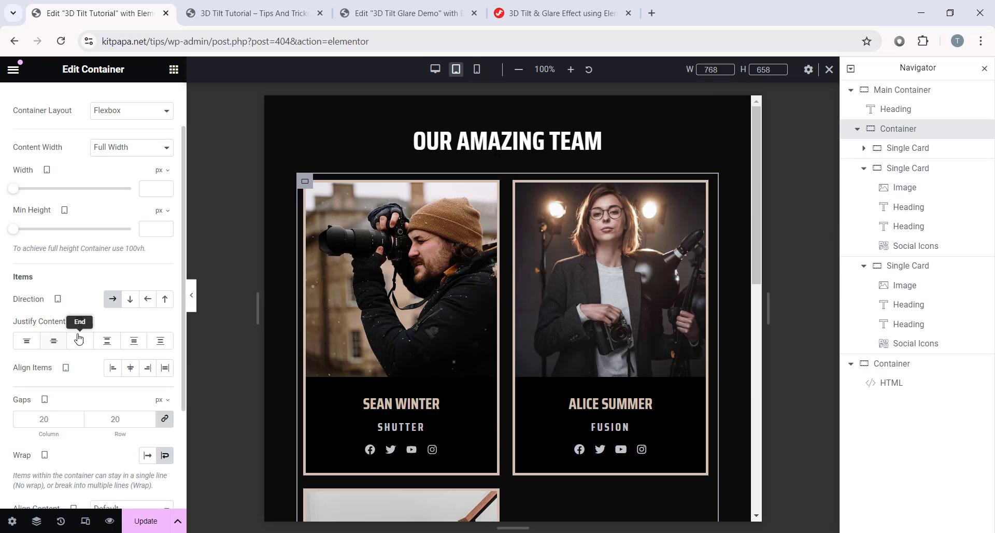
click(54, 342)
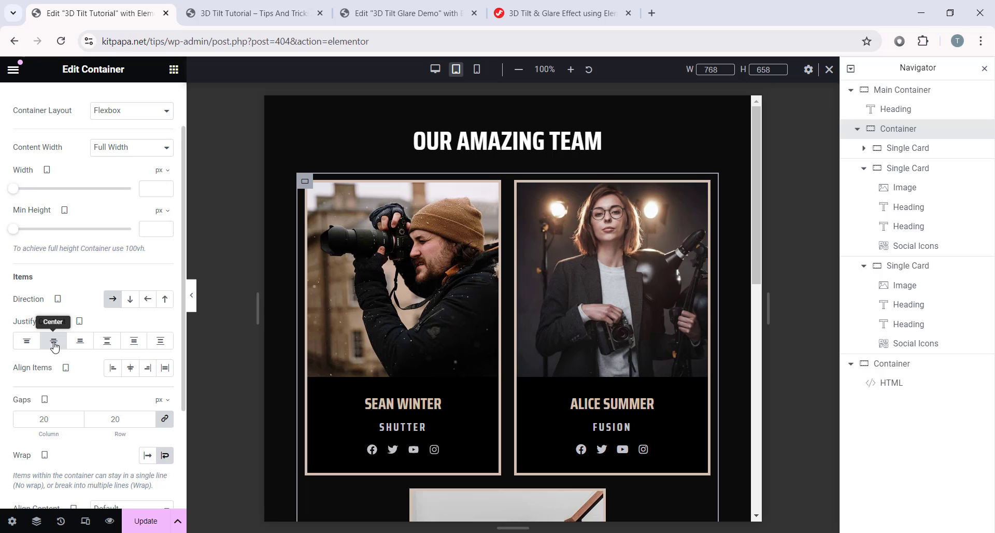
scroll(434, 297, down, 5)
scroll(322, 336, down, 2)
scroll(378, 348, up, 2)
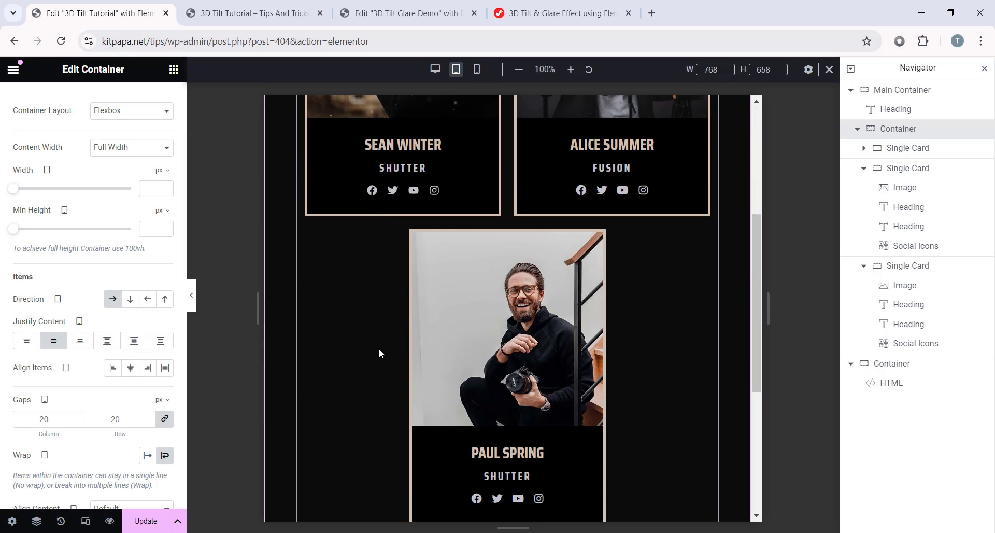
scroll(528, 357, up, 4)
scroll(528, 361, down, 5)
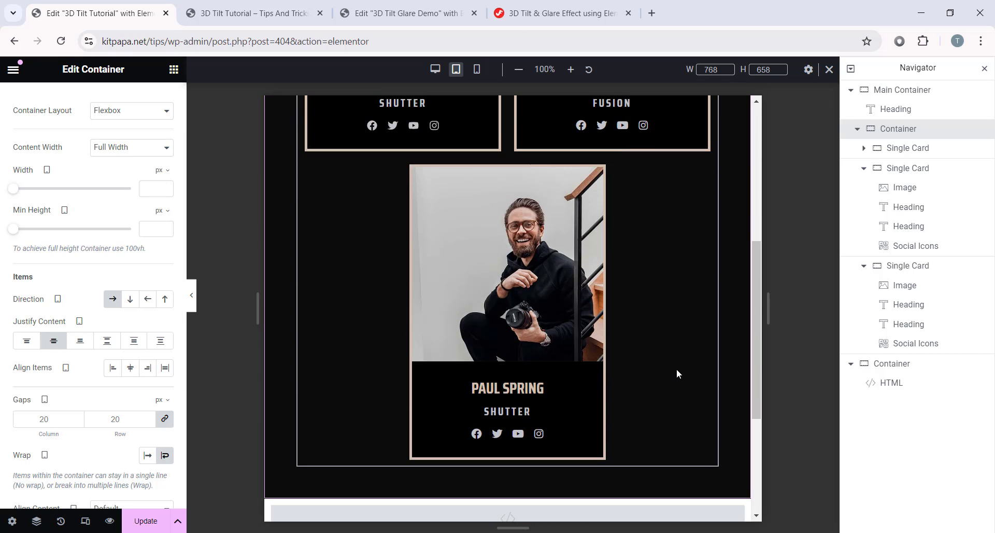
scroll(674, 368, up, 1)
Step: Hide the editing panels to check the centred tablet layout, then restore them
click(191, 298)
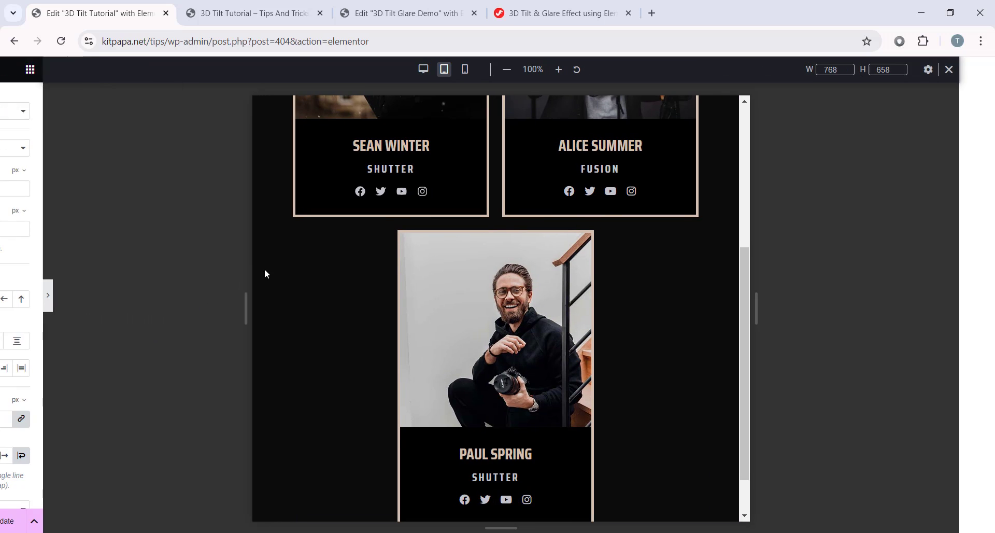
scroll(545, 322, up, 4)
click(4, 298)
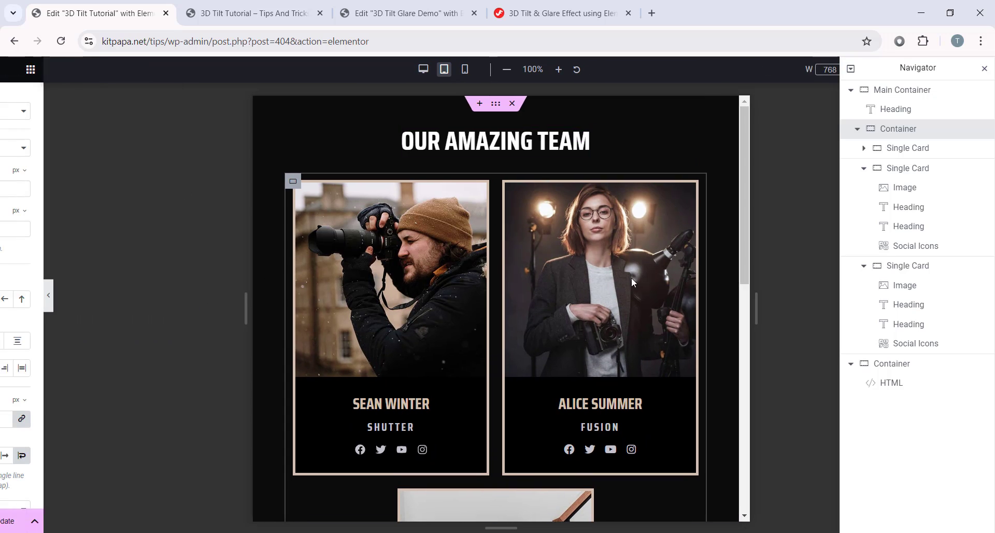
scroll(631, 278, down, 1)
Step: Switch to the mobile width preview and look over the stacked cards
click(477, 69)
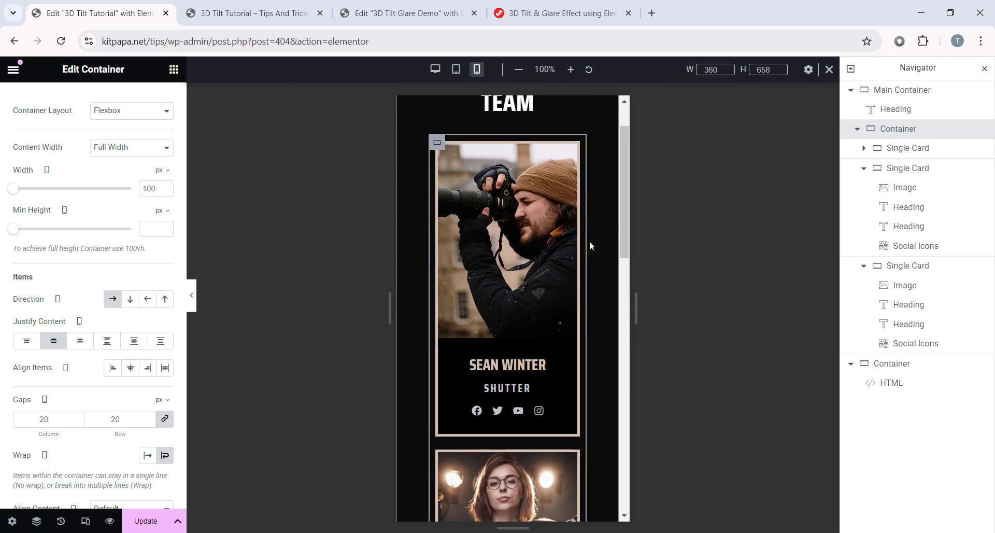
scroll(589, 256, up, 1)
scroll(509, 359, down, 6)
scroll(510, 360, down, 2)
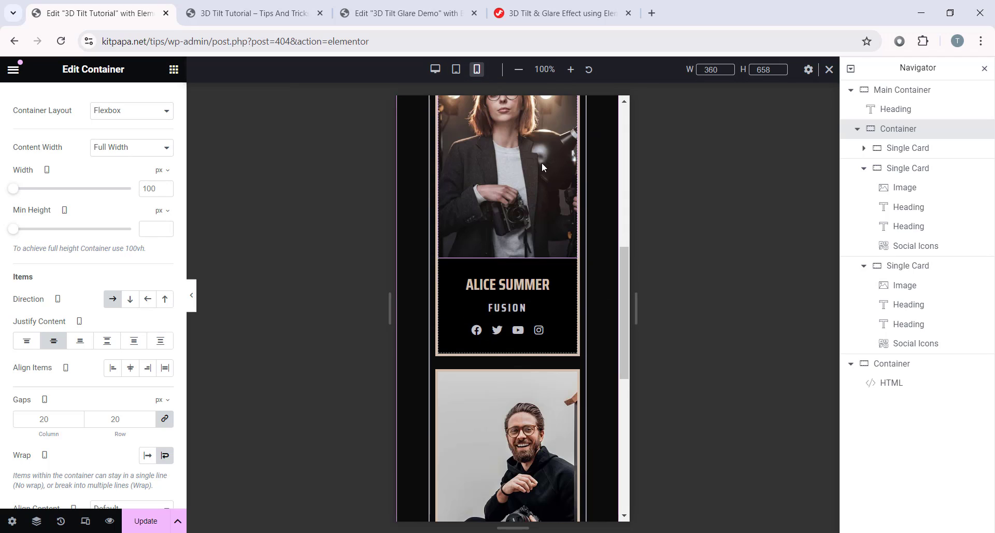
scroll(530, 285, up, 9)
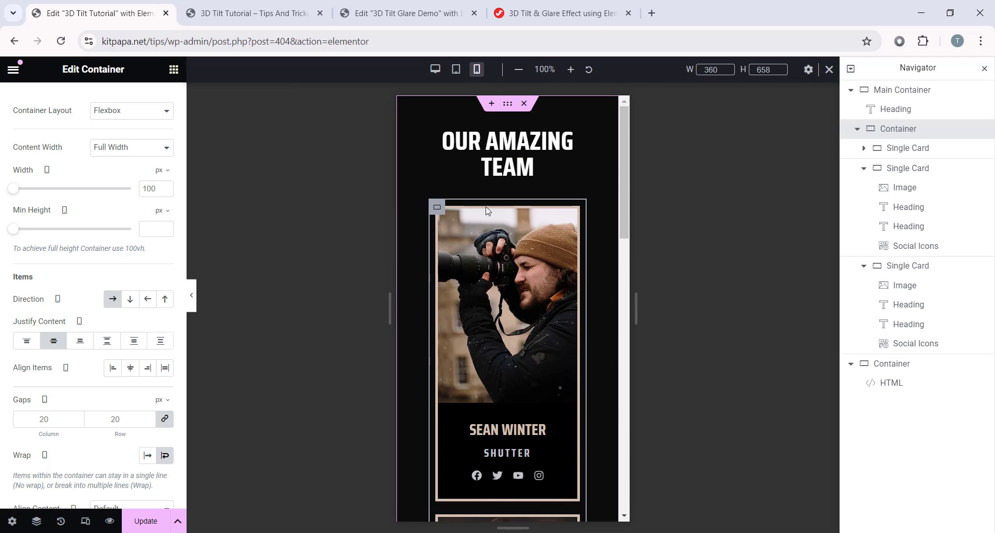
Step: Set Main Container mobile padding to 50 px top/bottom and 10 px sides, then exit responsive mode
click(898, 92)
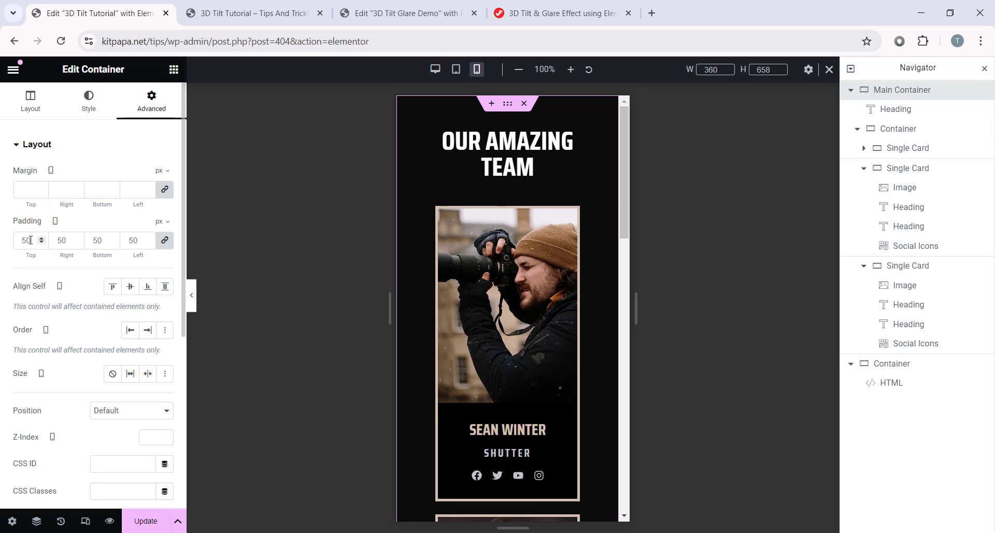
double_click(31, 239)
text(0)
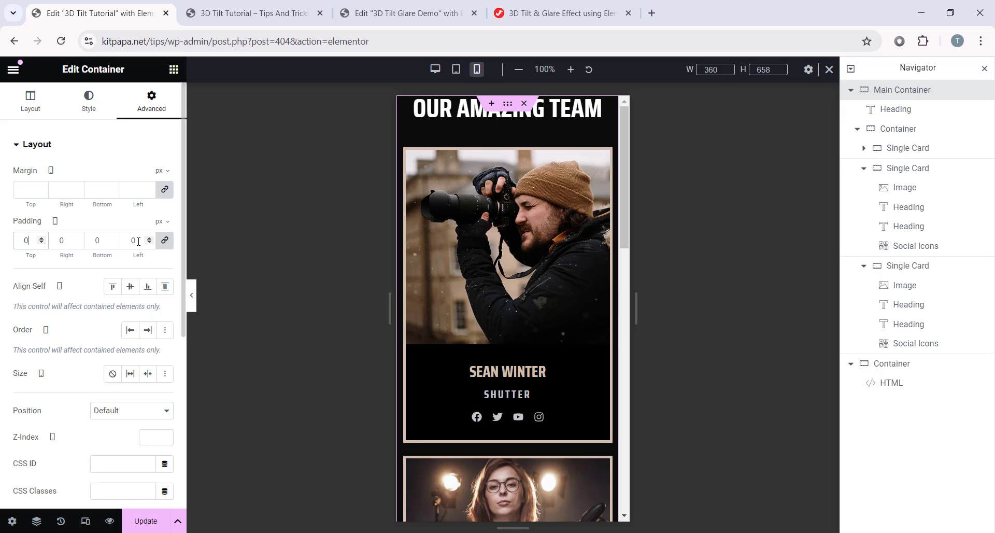
click(164, 240)
text(50)
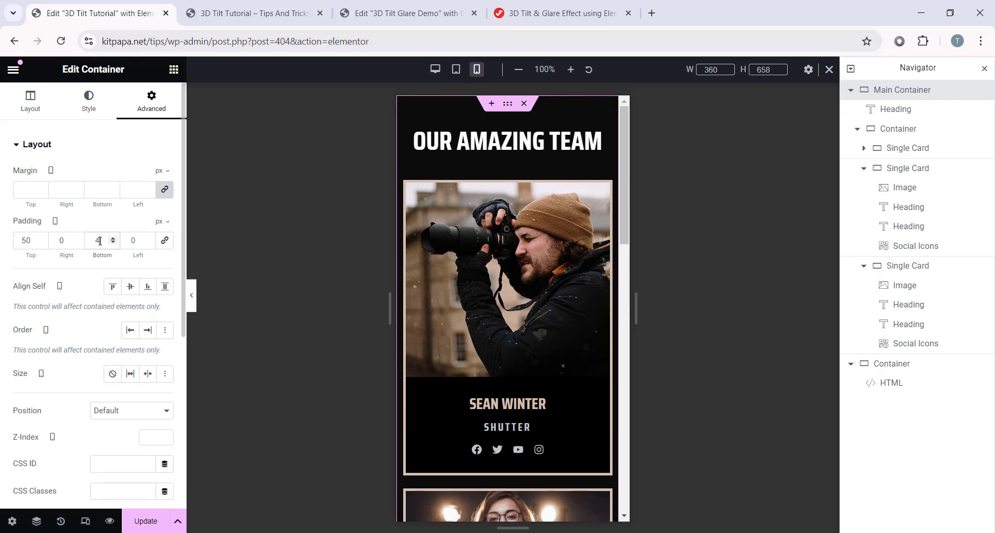
double_click(66, 243)
text(10)
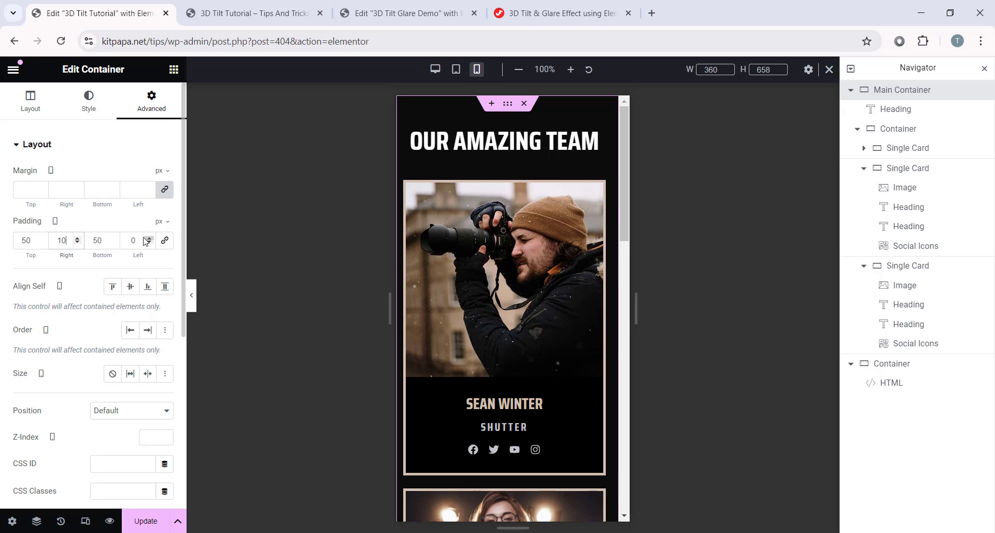
text(10)
key(ctrl+p)
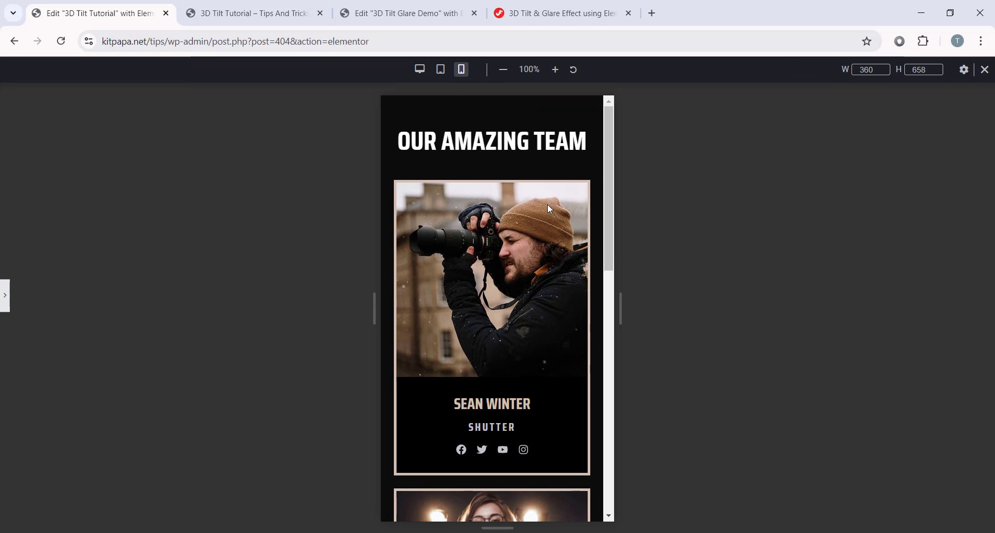
scroll(547, 156, down, 10)
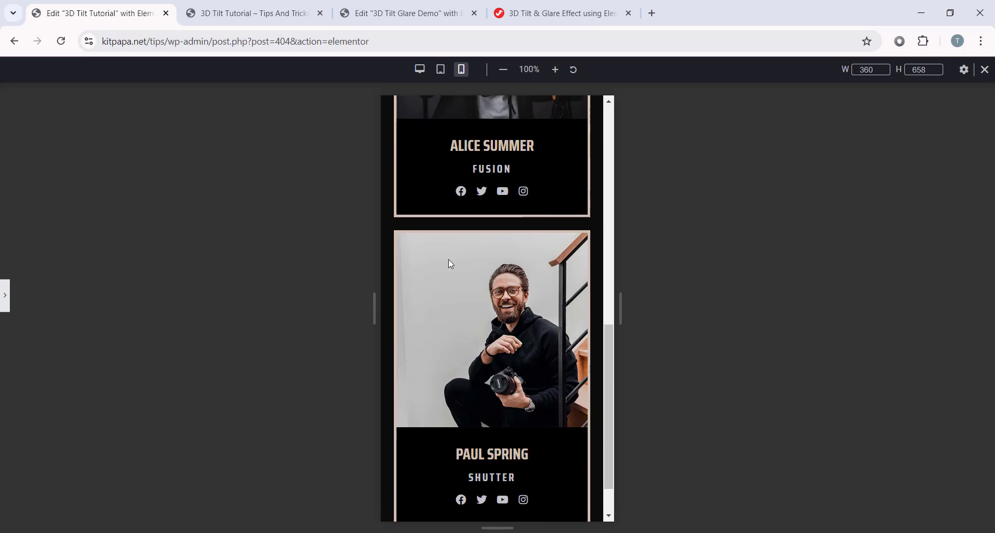
scroll(577, 212, up, 10)
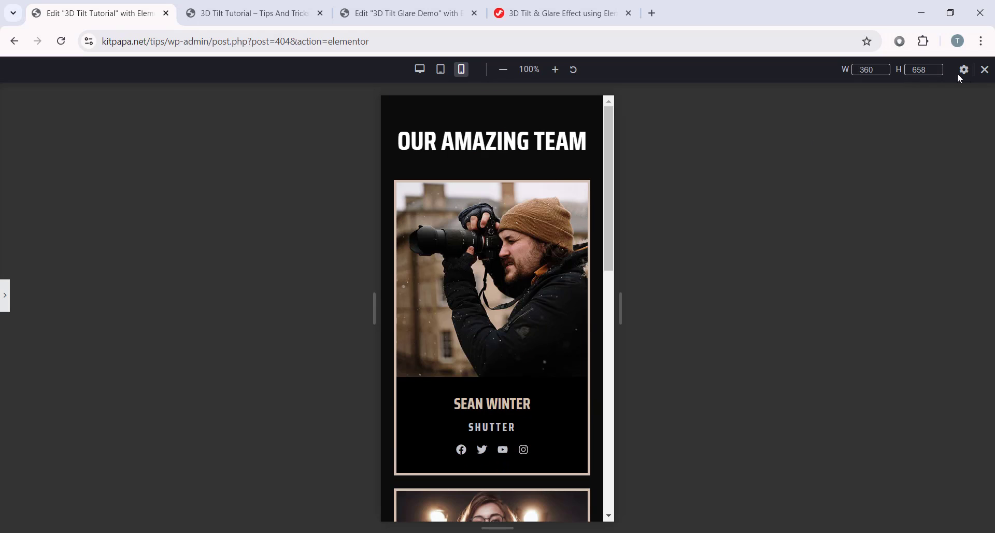
click(984, 69)
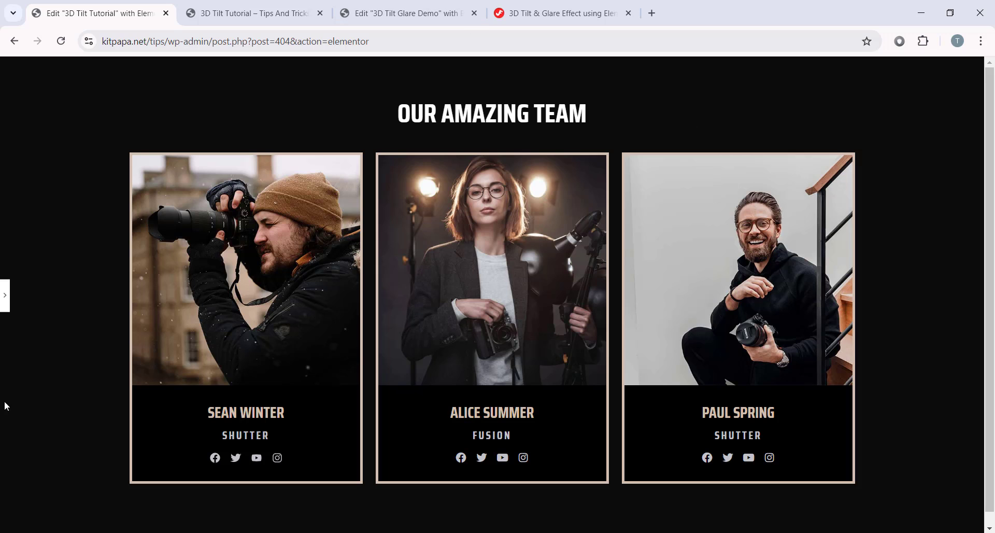
Step: Test the team cards' tilt and glare in the live preview, then scroll the Jim Fahad Digital pricing page
click(255, 14)
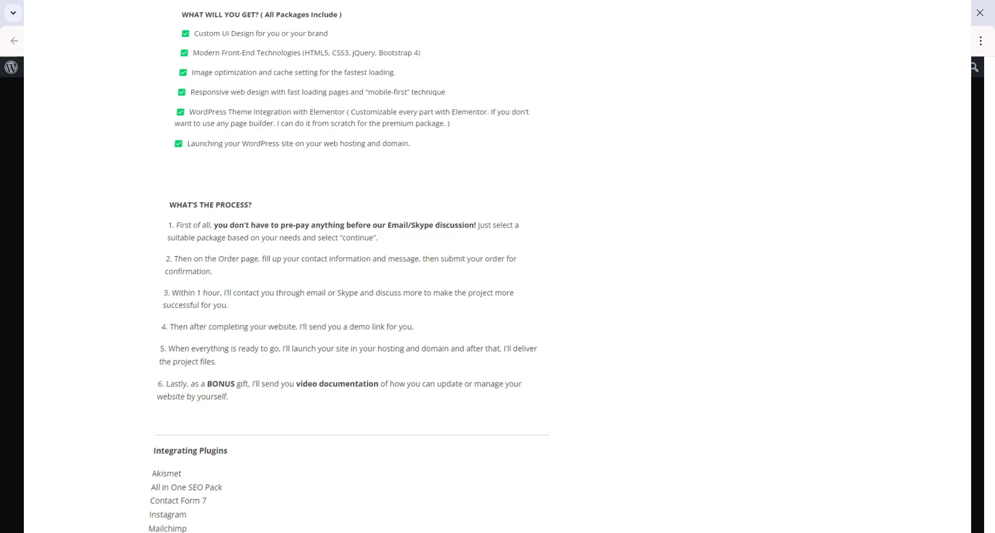
scroll(342, 259, down, 10)
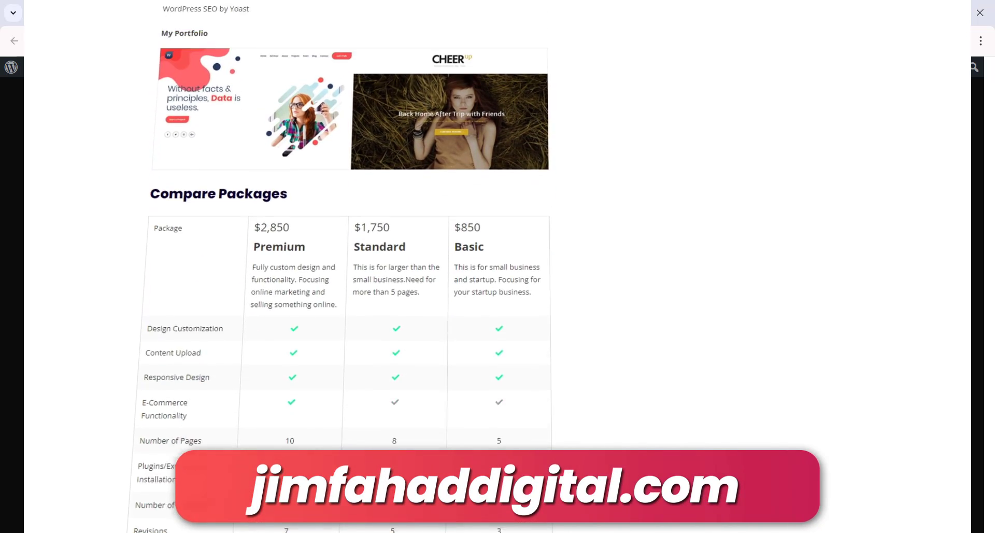
scroll(342, 259, down, 5)
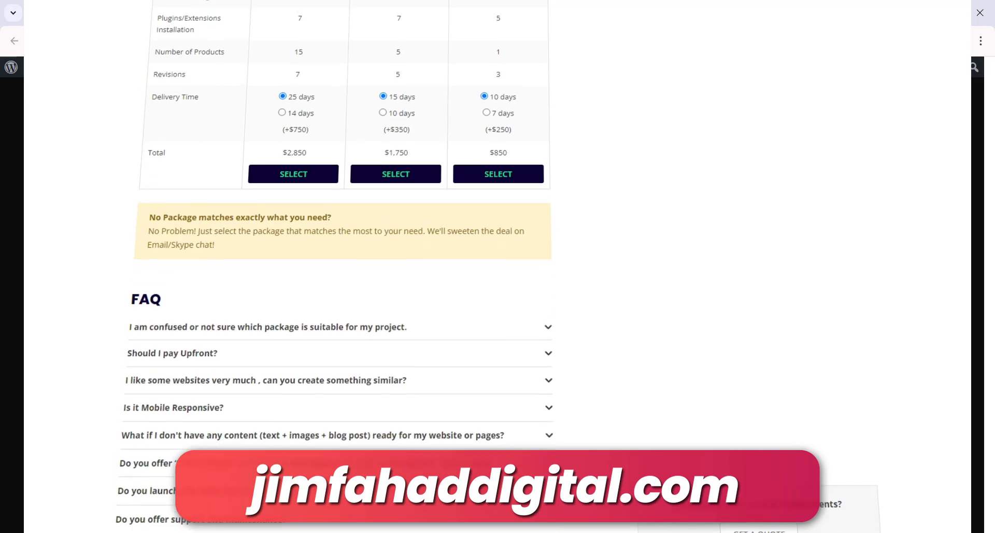